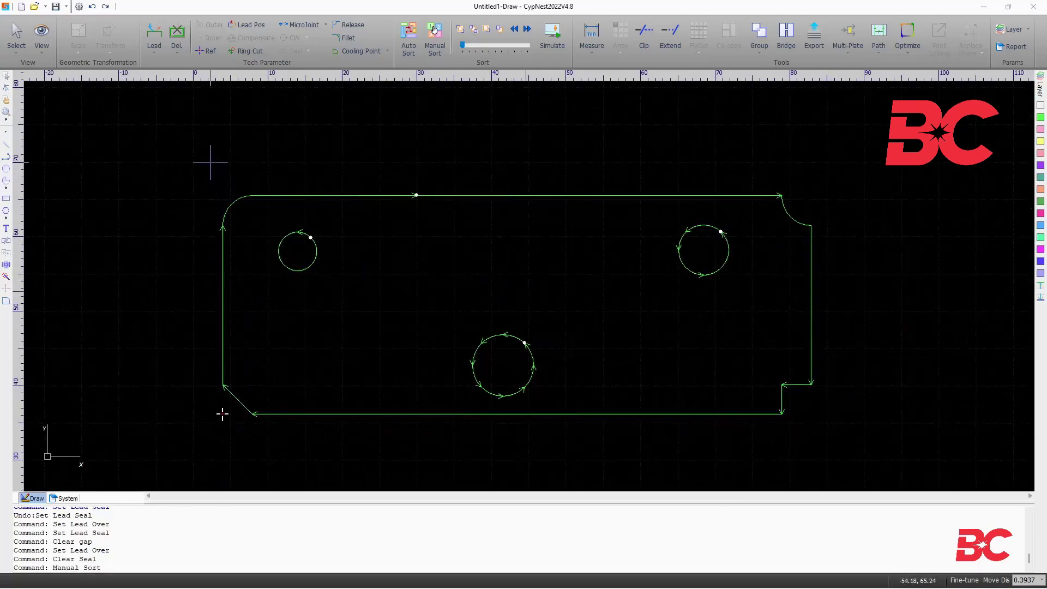
Step: Show sequence index numbers and manually sort the cuts as upper-left hole, upper-right hole, lower-middle hole, outer contour, saving the order
left_click(38, 49)
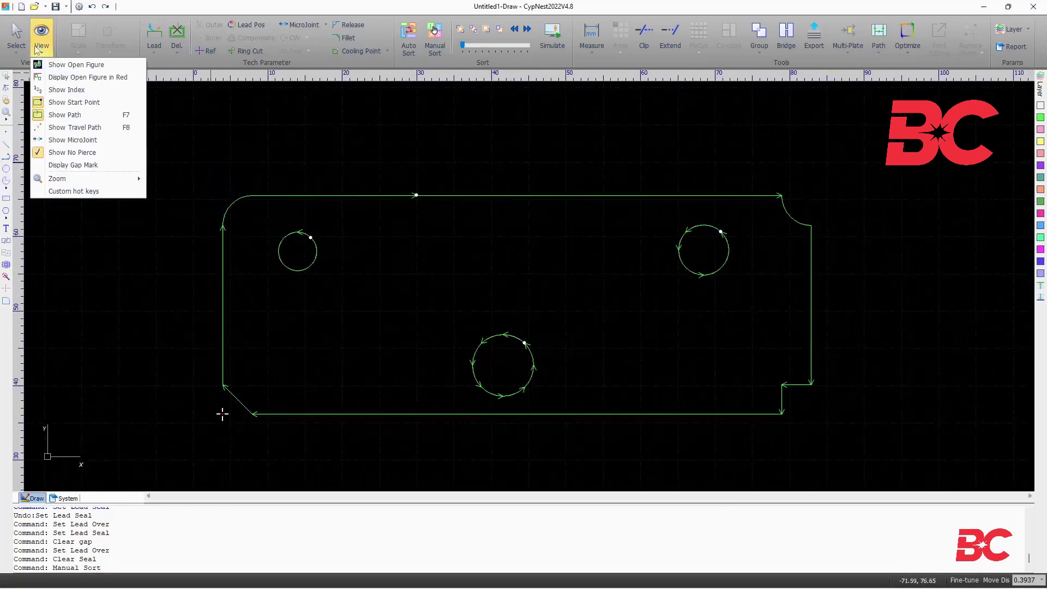
left_click(56, 92)
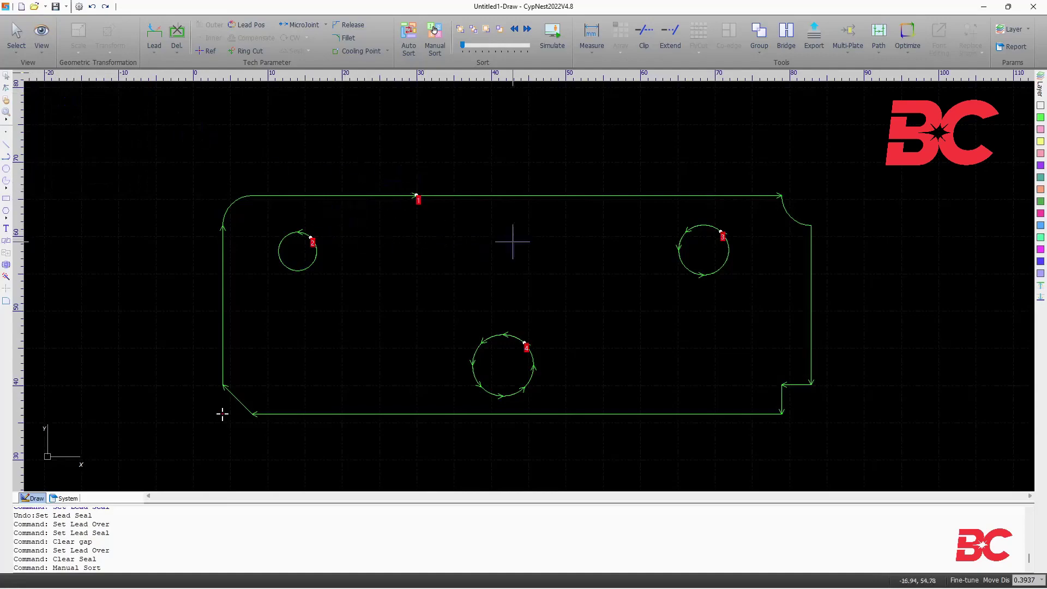
left_click(445, 49)
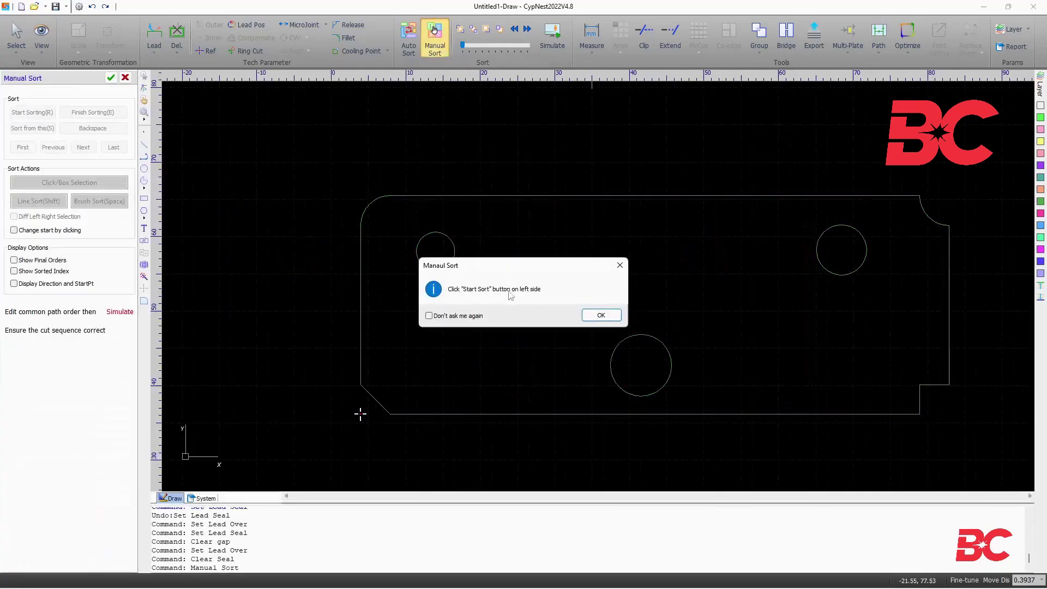
left_click(600, 315)
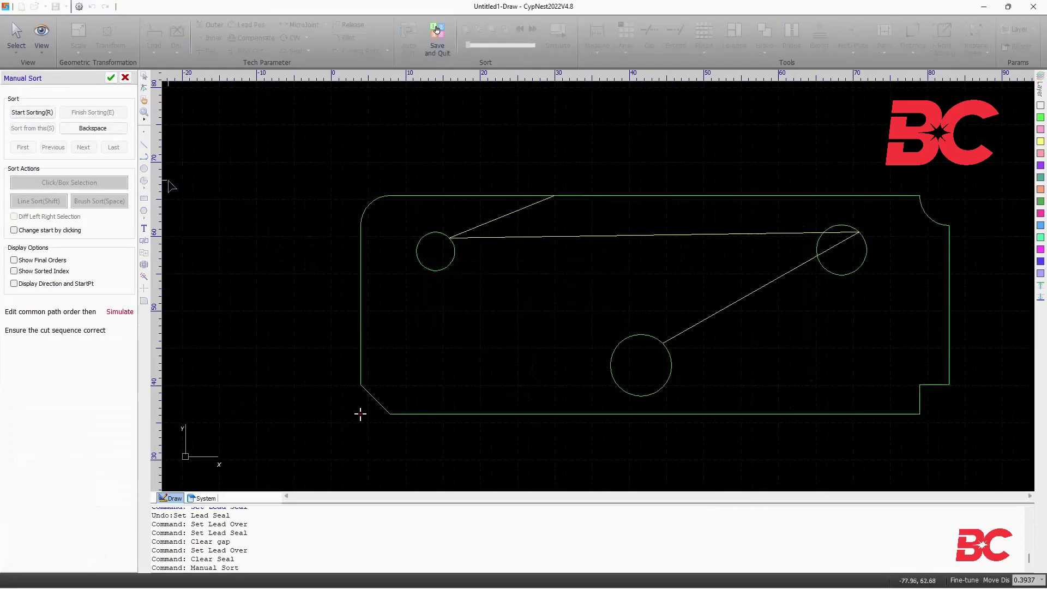
left_click(36, 113)
left_click(459, 250)
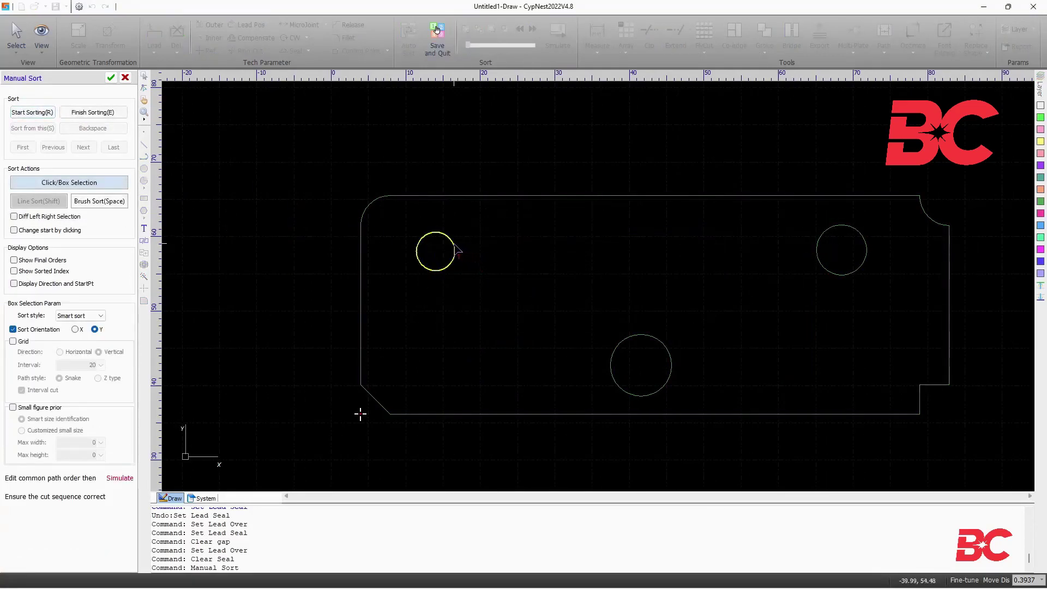
left_click(839, 279)
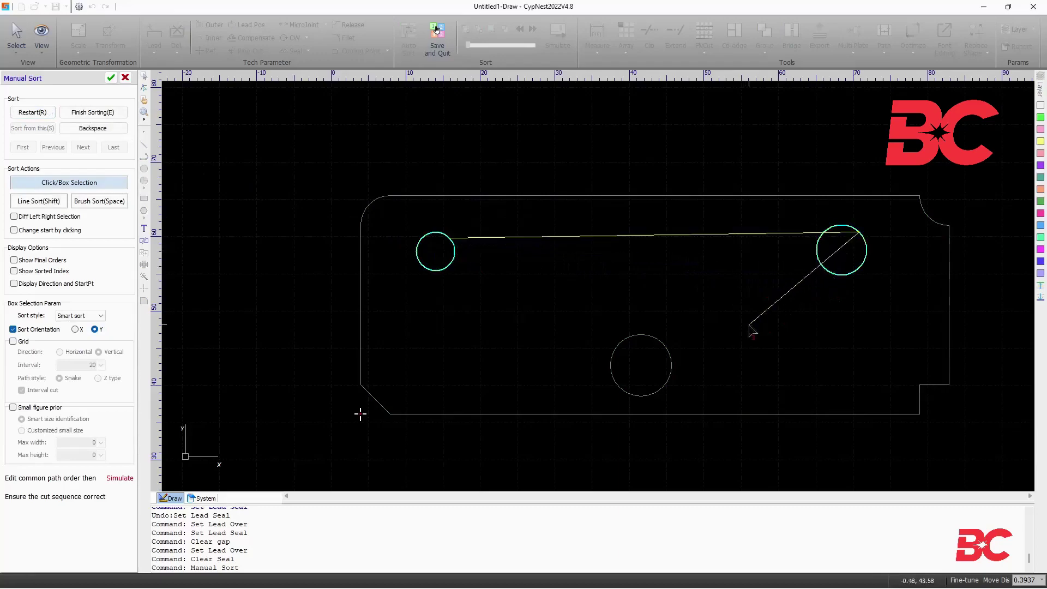
left_click(663, 343)
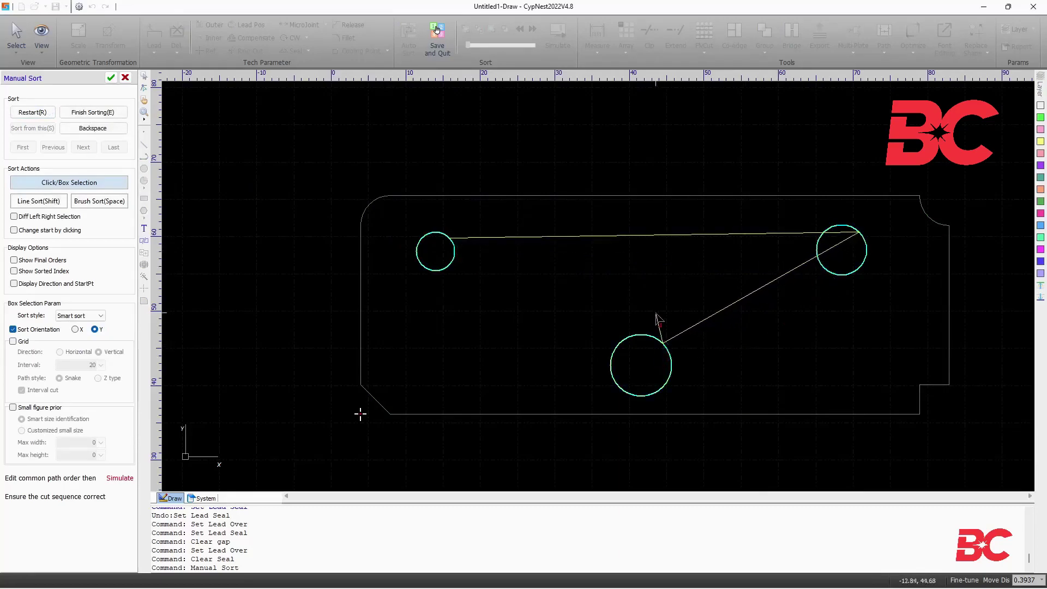
left_click(649, 197)
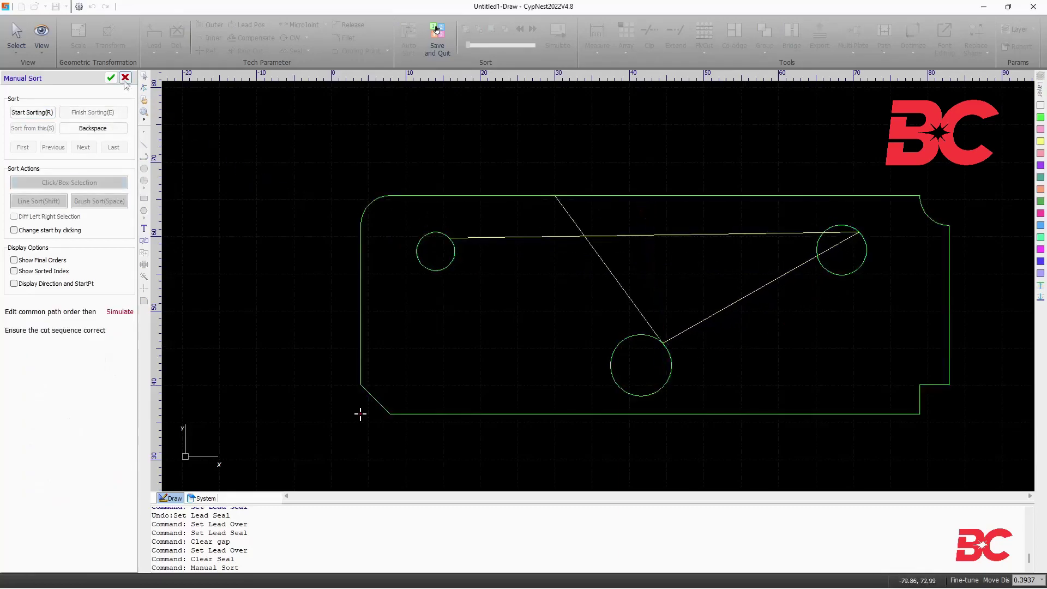
left_click(436, 30)
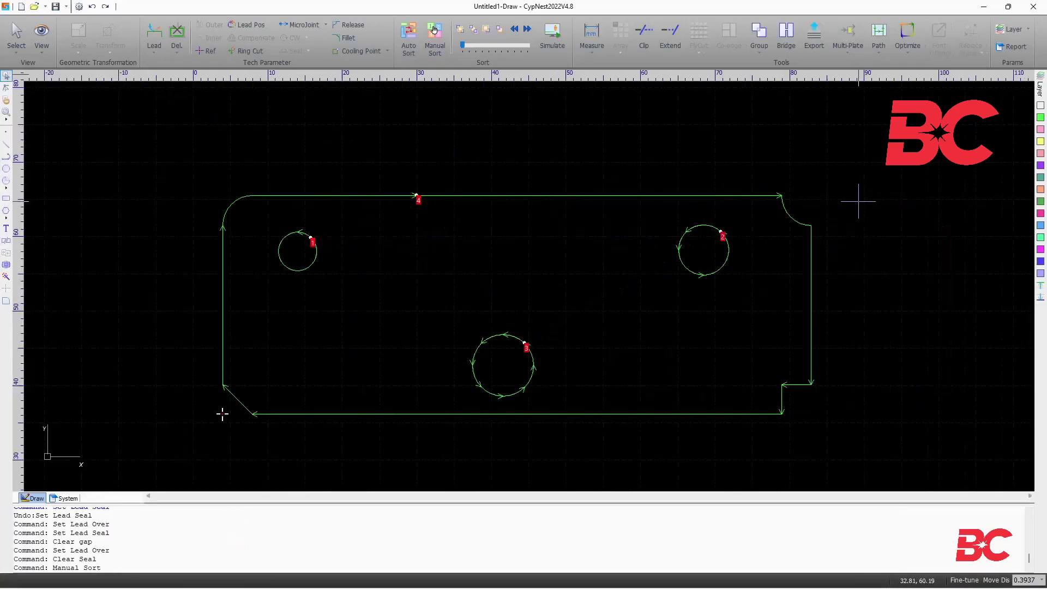
Step: Auto-sort all figures with Smart sort, distinguishing inner and outer contours and giving small figures priority using Identify Small Figure
left_click_drag(874, 444, 190, 155)
left_click(407, 47)
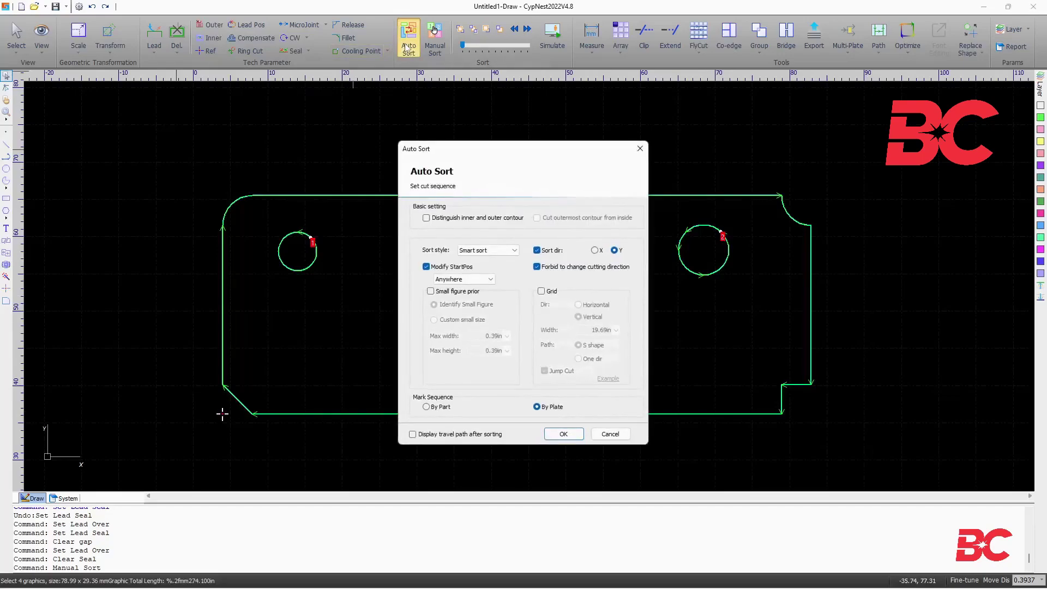
left_click_drag(501, 148, 462, 88)
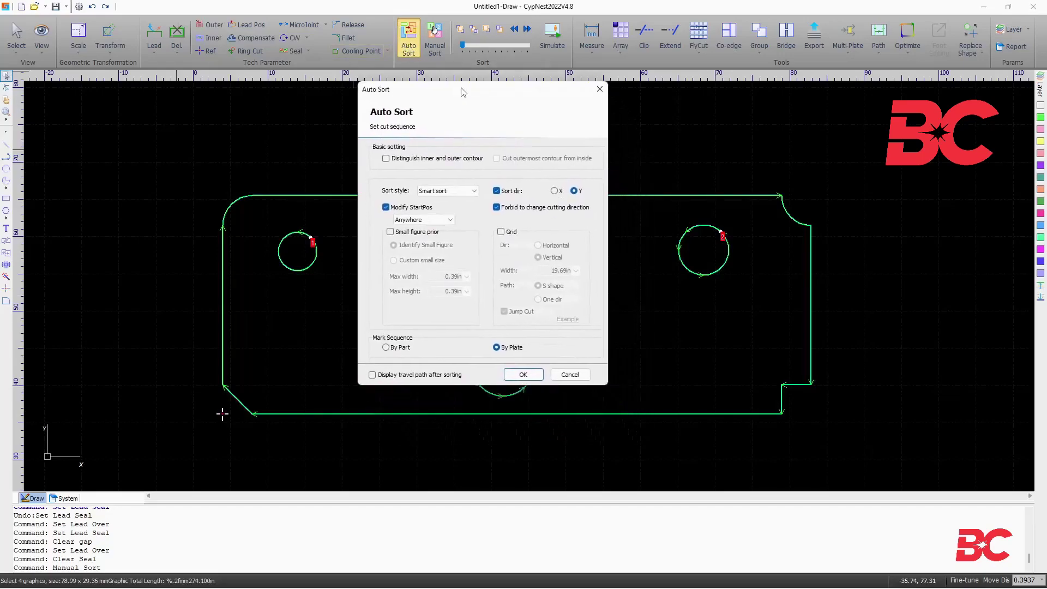
left_click(387, 159)
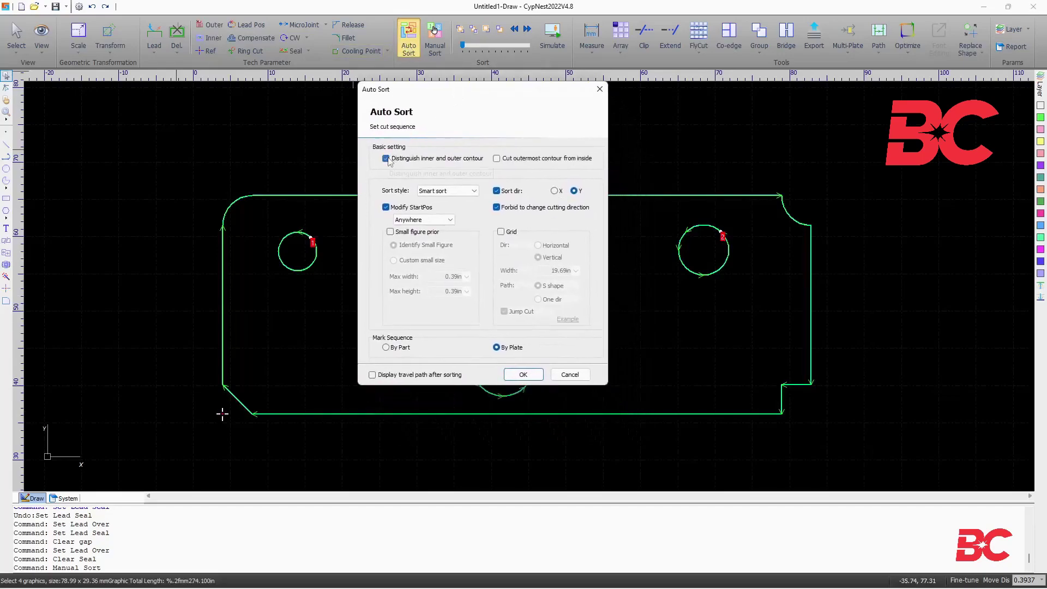
left_click(474, 190)
mouse_move(475, 214)
left_mouse_down()
mouse_move(476, 236)
mouse_move(474, 224)
left_mouse_up()
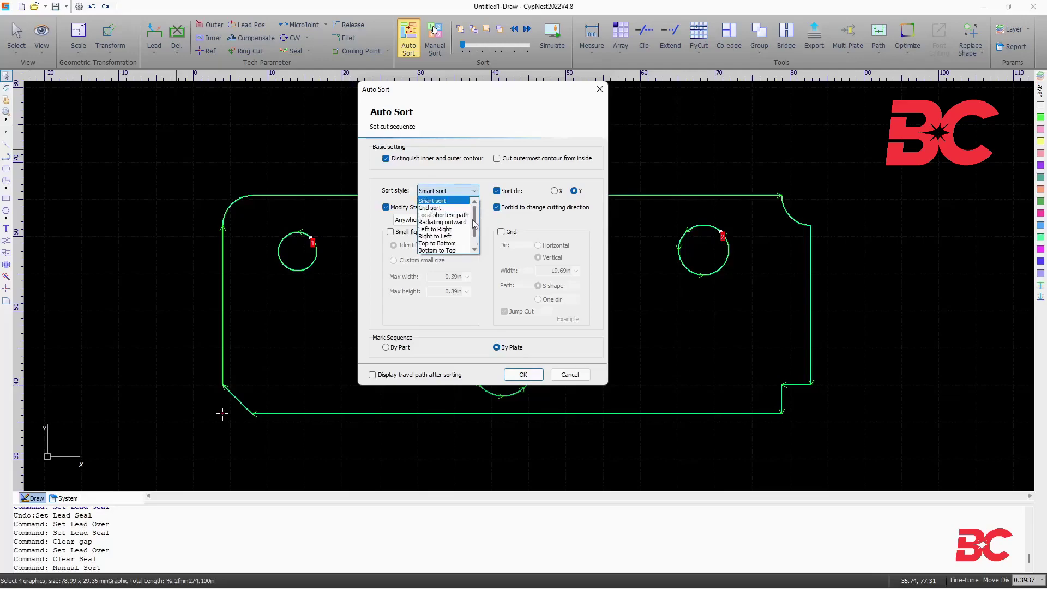
left_click(479, 170)
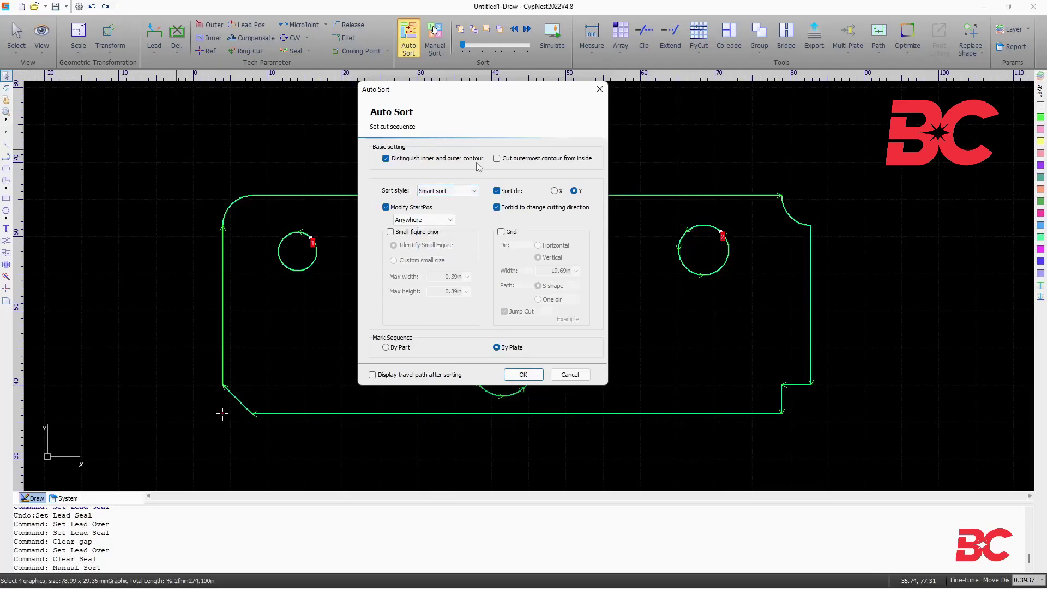
left_click(390, 232)
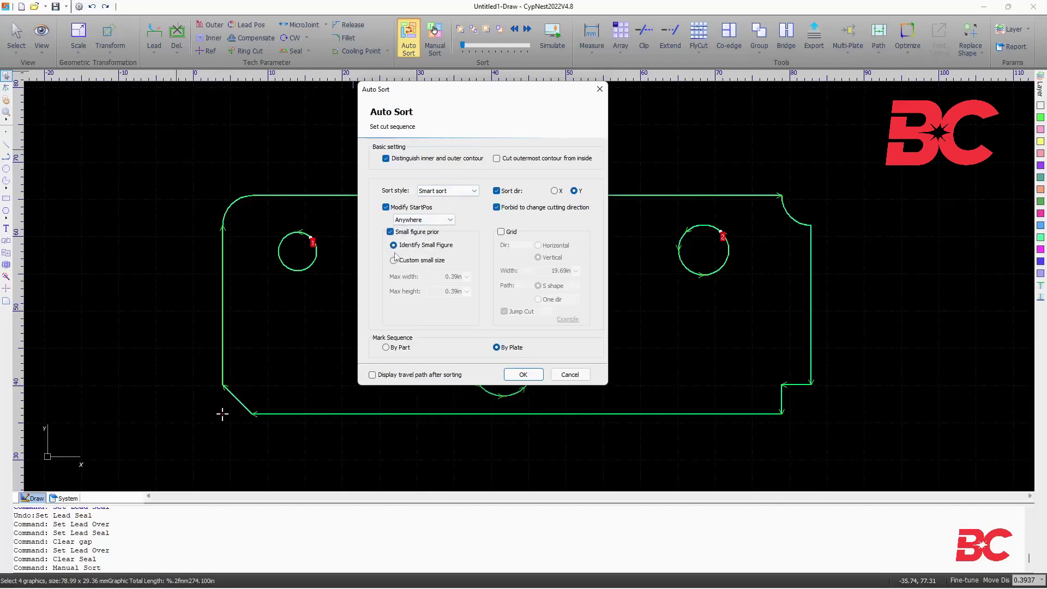
left_click(522, 375)
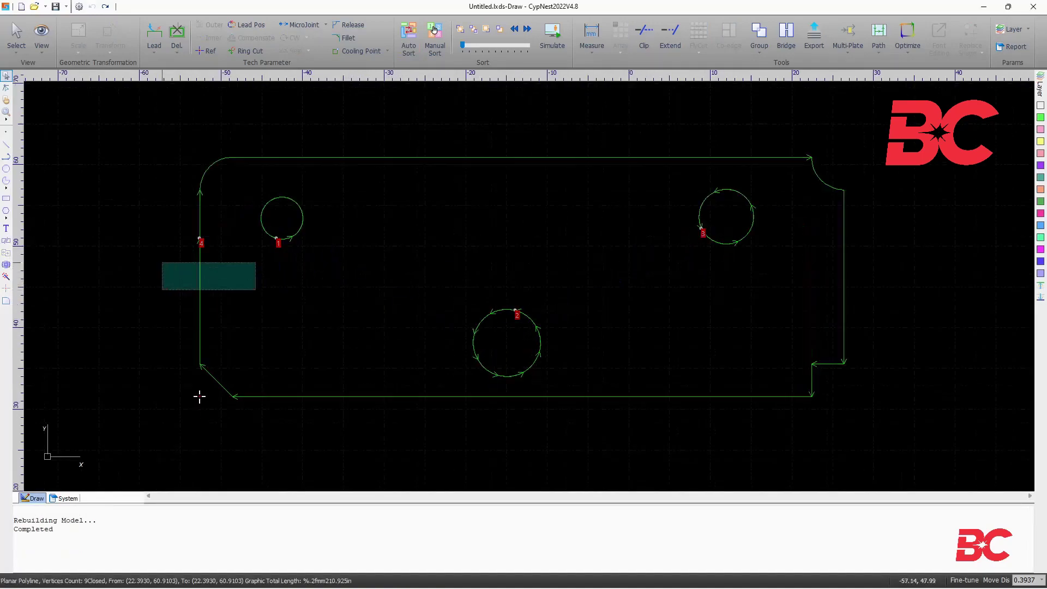
Step: Move the outer contour to the front of the cutting sequence and the upper-left hole to the end
left_click(200, 267)
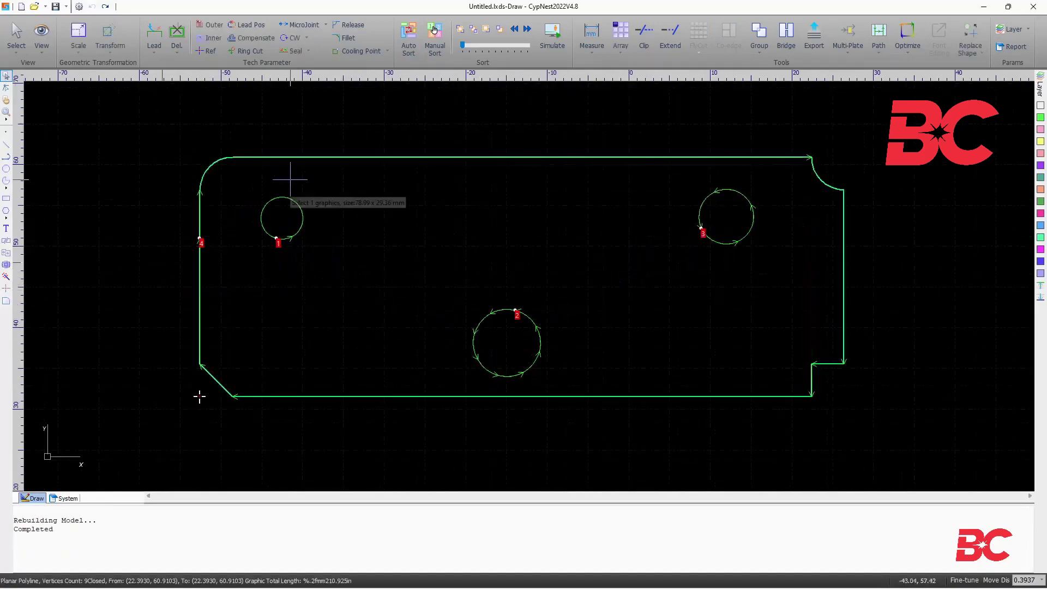
left_click(461, 30)
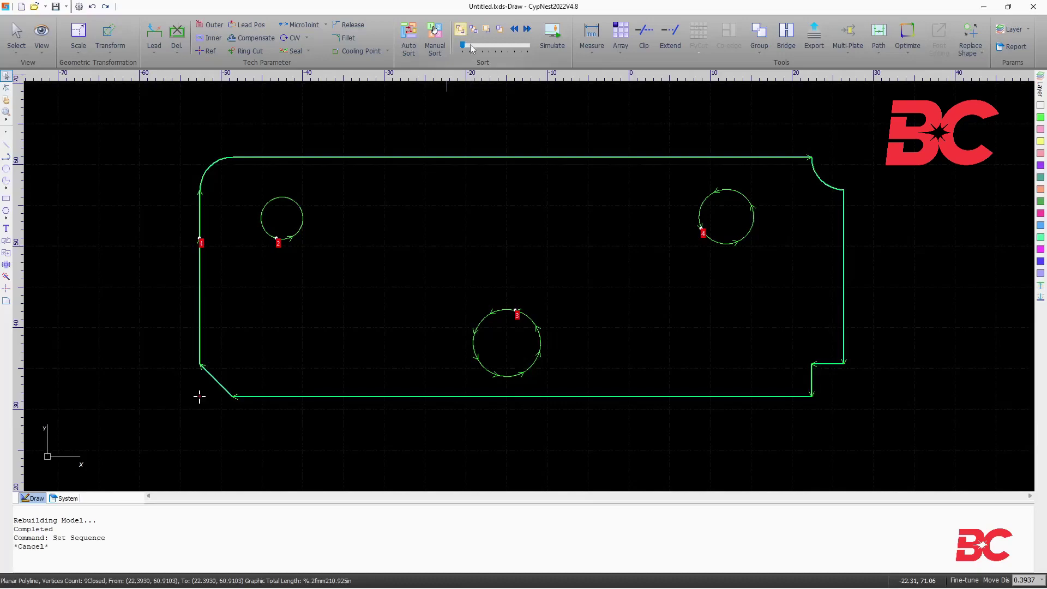
left_click(261, 221)
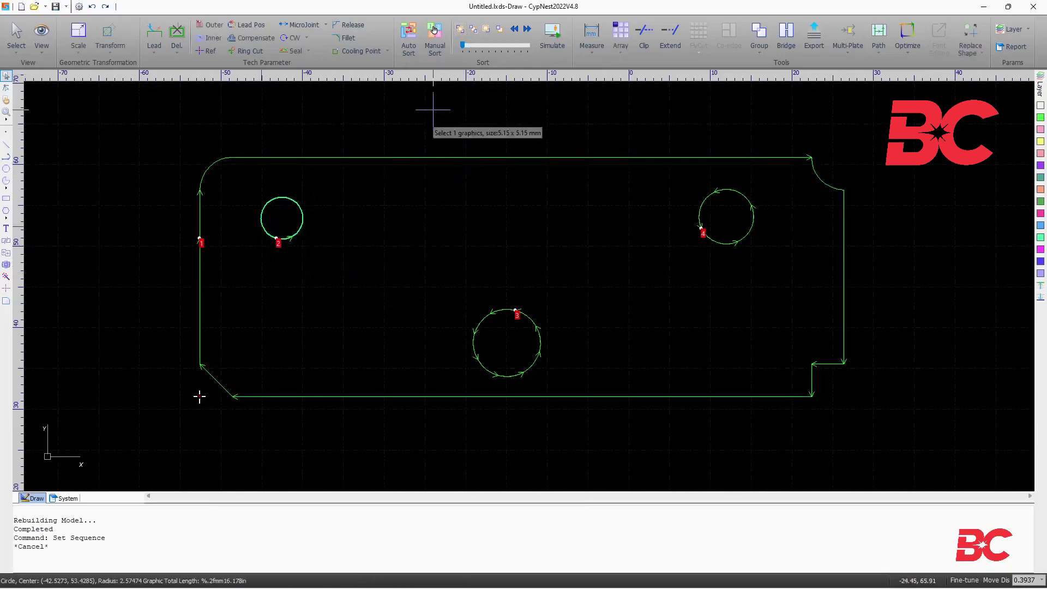
left_click(474, 30)
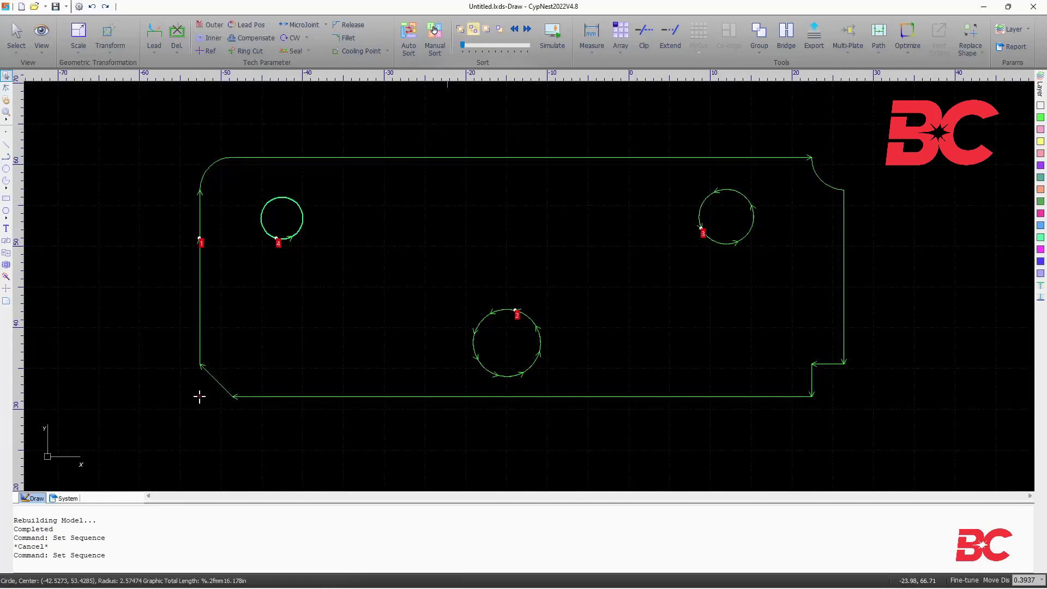
left_click(490, 31)
left_click(499, 30)
Step: Advance the cutting preview through the sequence and rewind it to the start
left_click(527, 31)
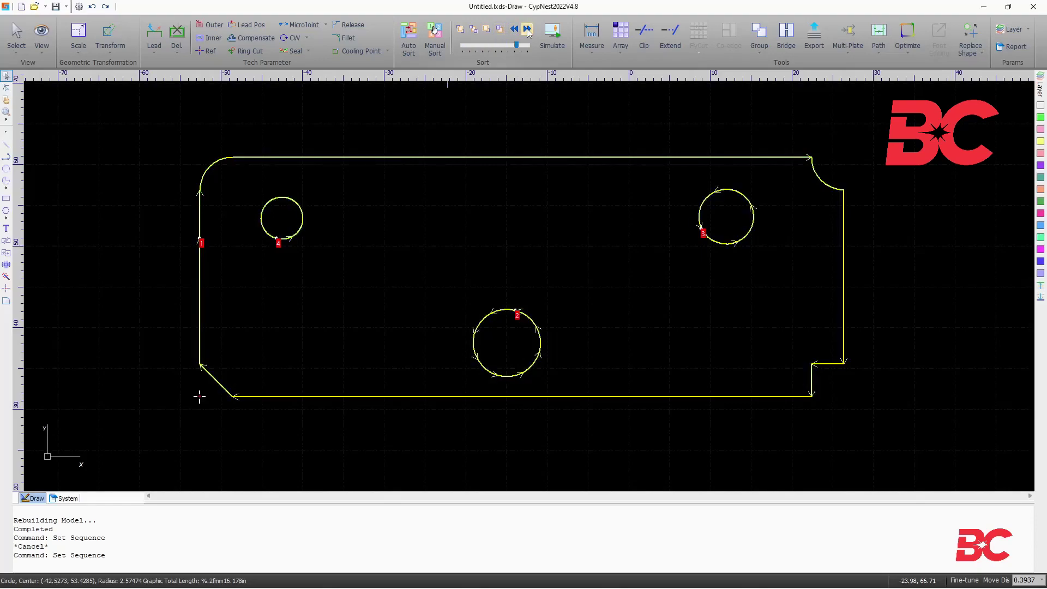
left_click_drag(527, 45, 459, 46)
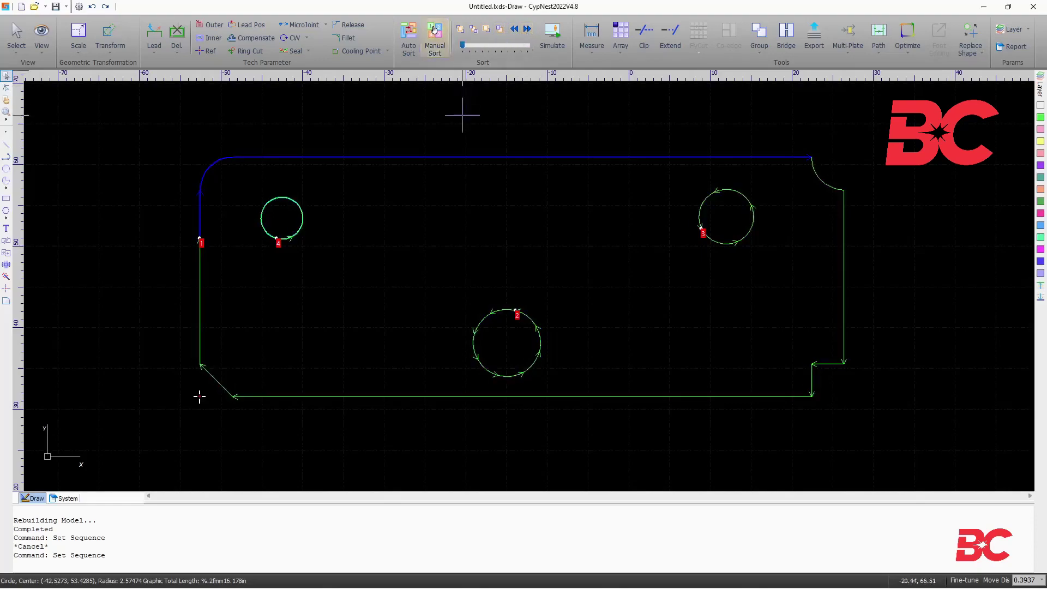
left_click(464, 117)
Step: Simulate cutting the part, slowing the playback down and speeding it up again
left_click(551, 34)
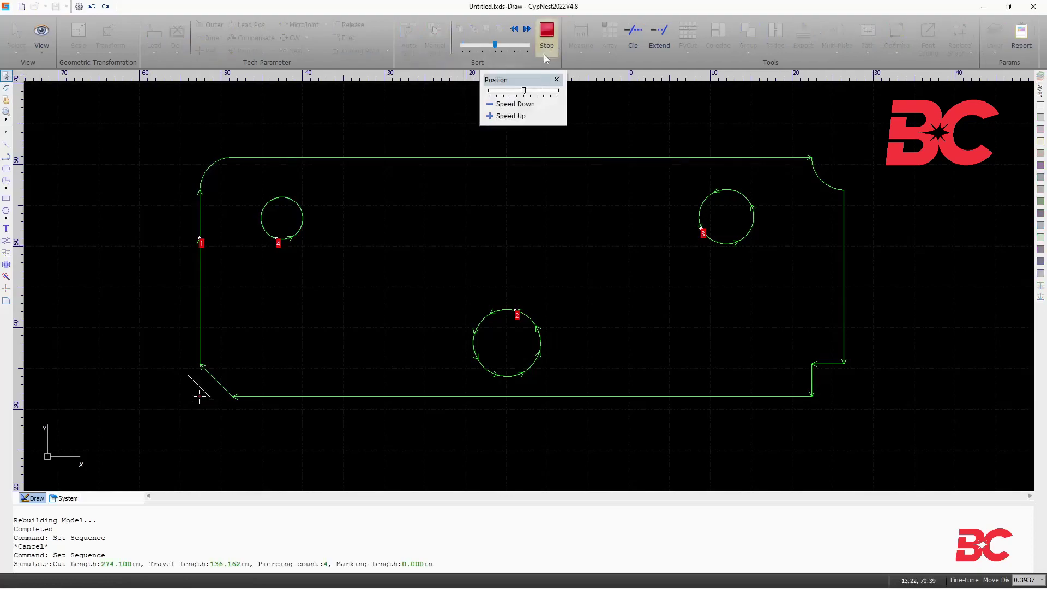
left_click(516, 104)
left_click(516, 104)
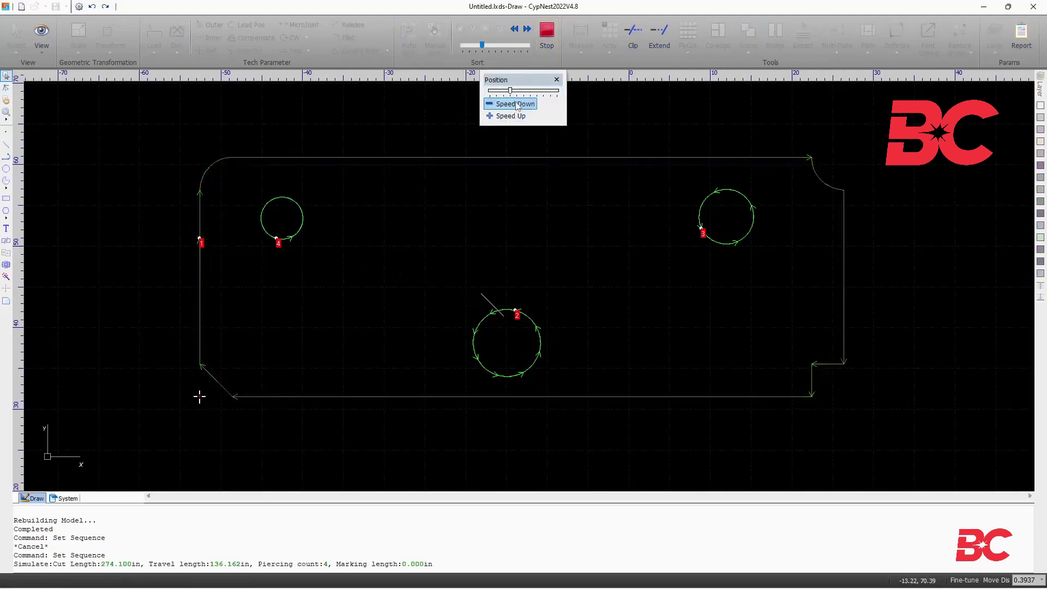
left_click(510, 117)
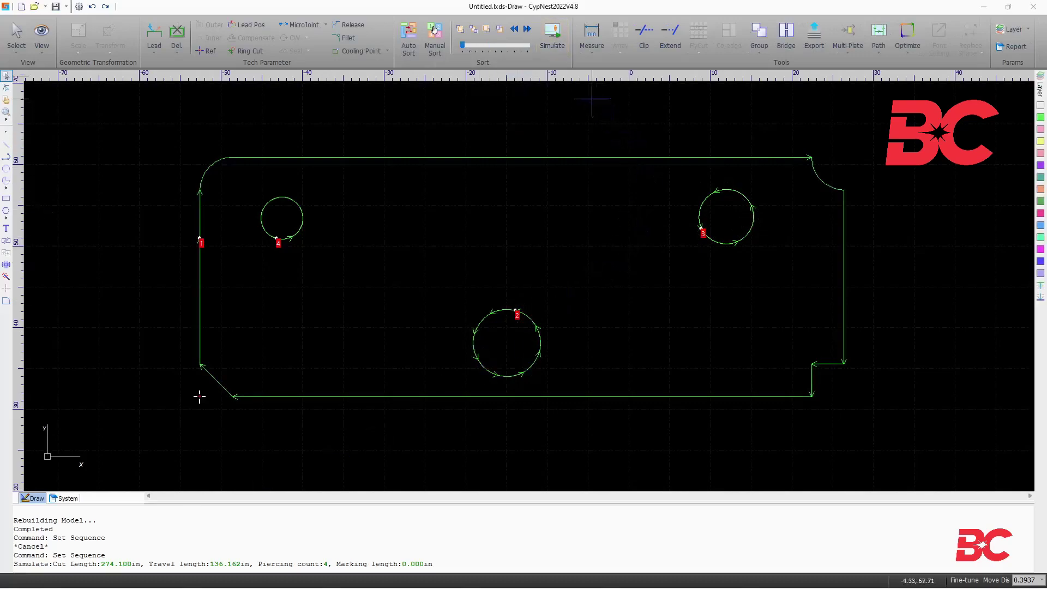
Step: Measure the length from the upper-right hole's centre to the plate's upper edge above the upper-left hole
left_click(592, 44)
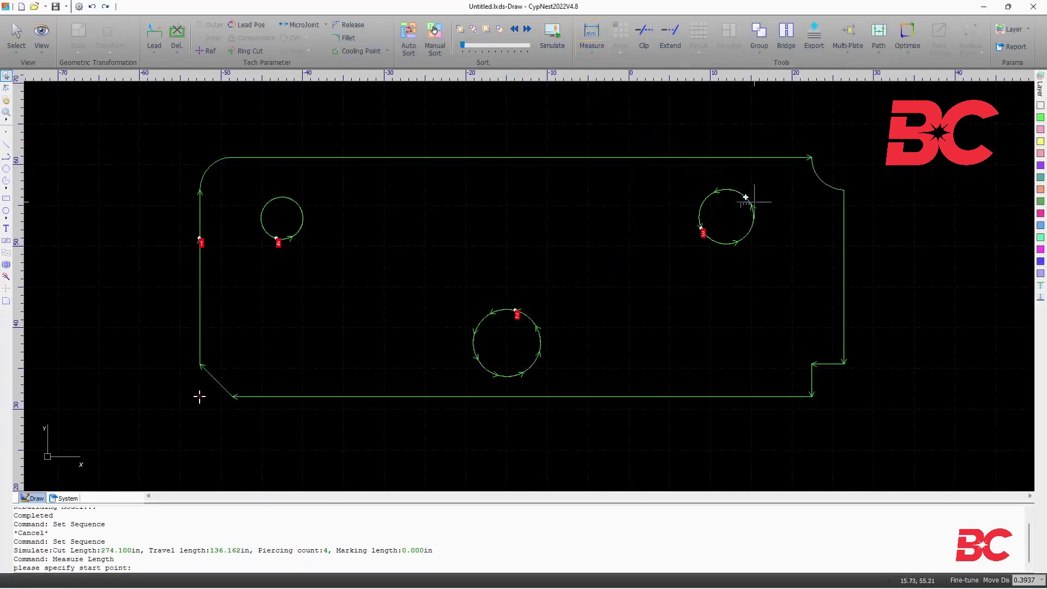
left_click(725, 217)
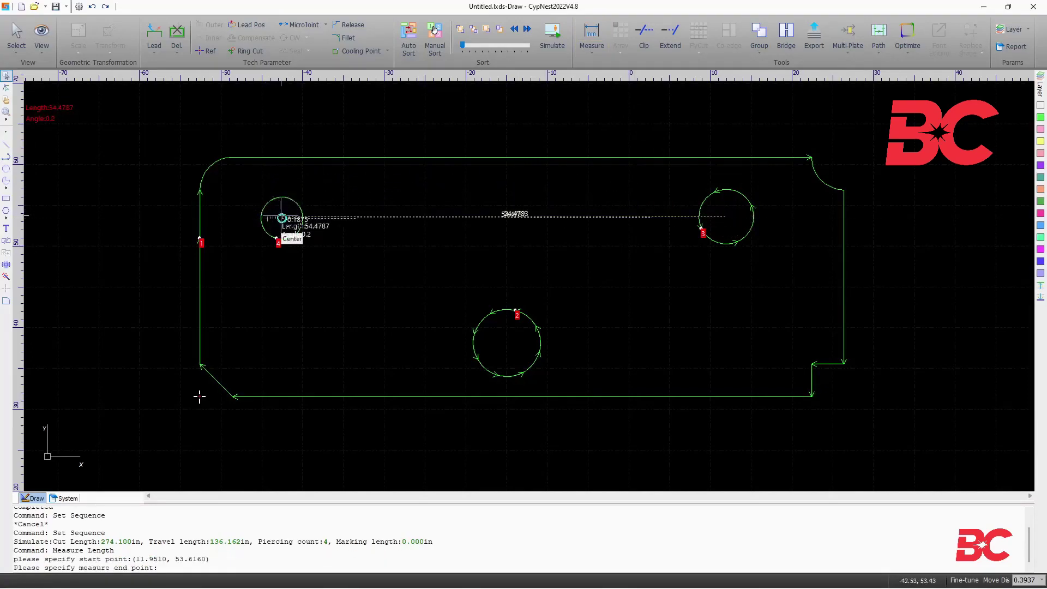
left_click(283, 157)
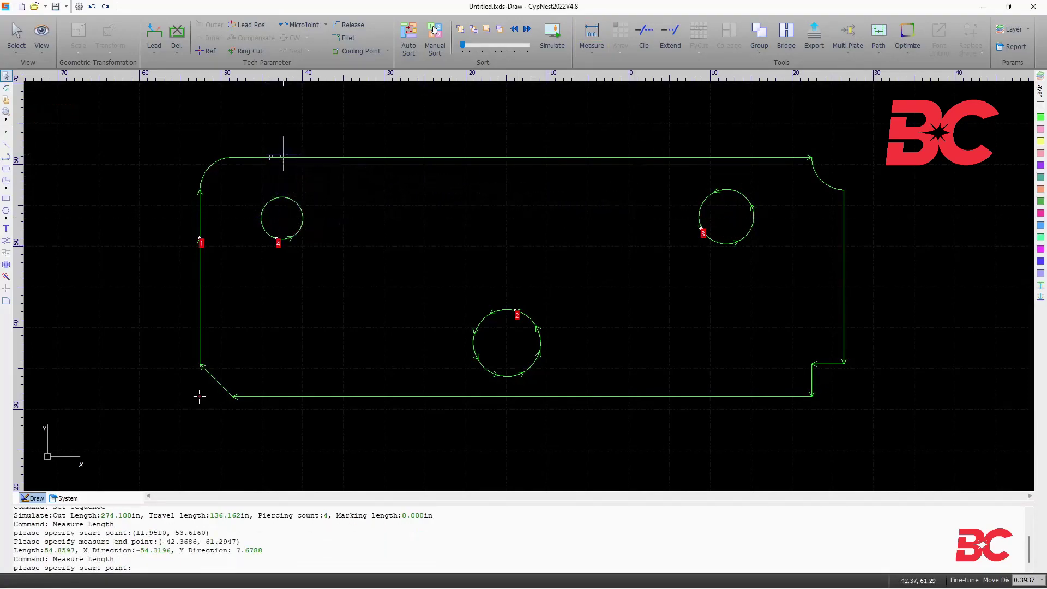
Step: Measure the path length around the outer contour, starting and ending on its upper edge
left_click(592, 39)
left_click(563, 157)
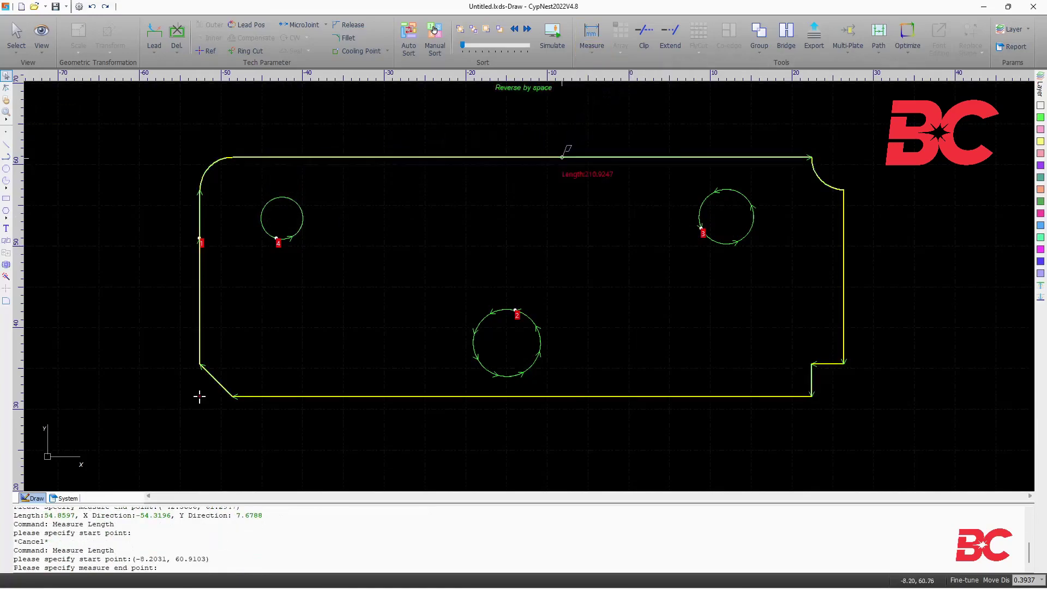
left_click(562, 157)
left_click(560, 157)
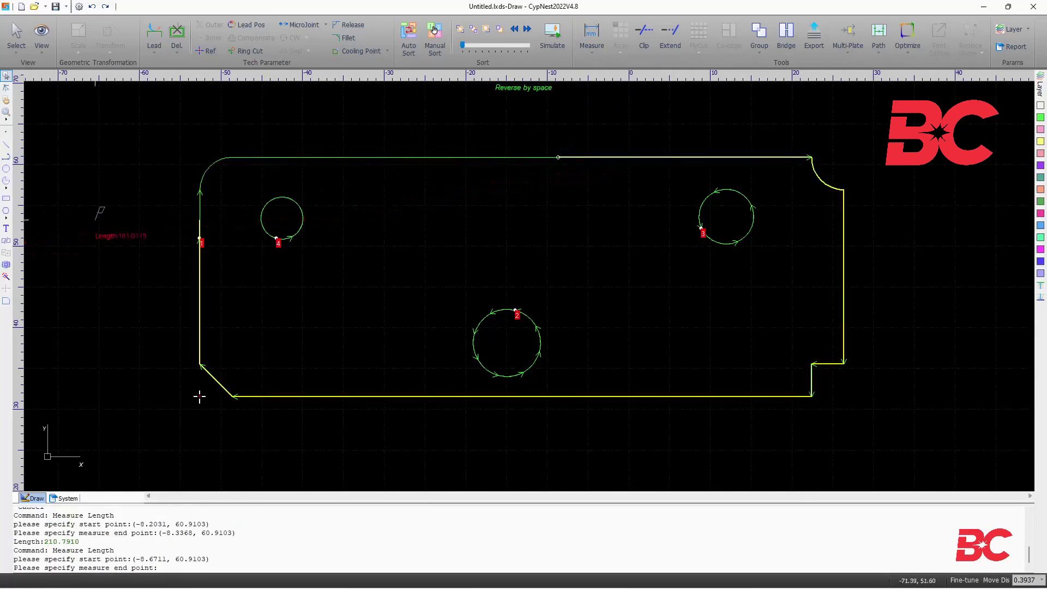
left_click(549, 157)
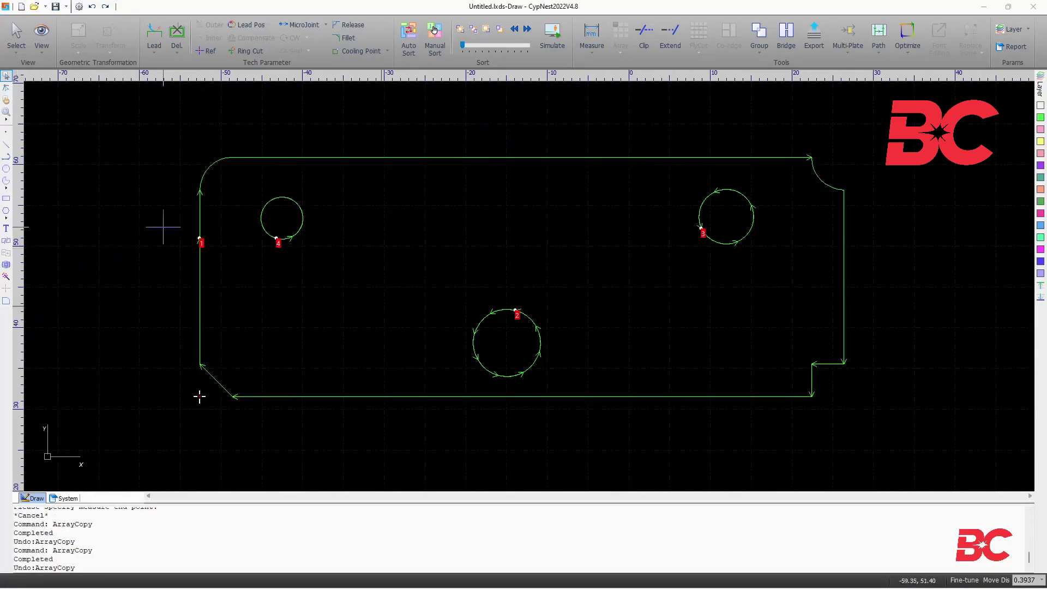
Step: Array the upper-left hole into 3 columns and 3 rows, down and to the right, using the Distance layout
left_click_drag(335, 267, 250, 193)
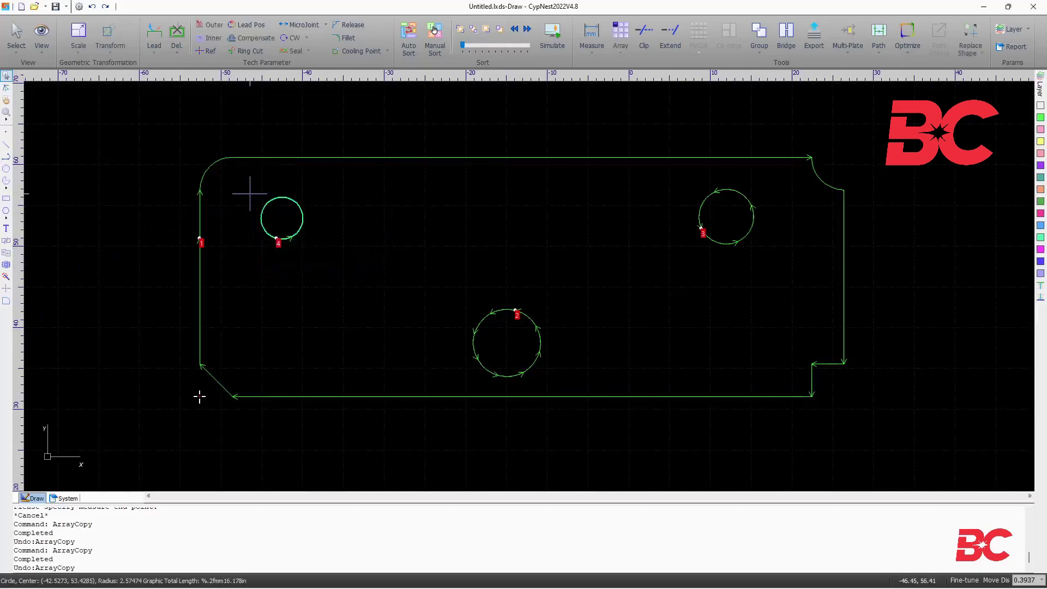
left_click(620, 34)
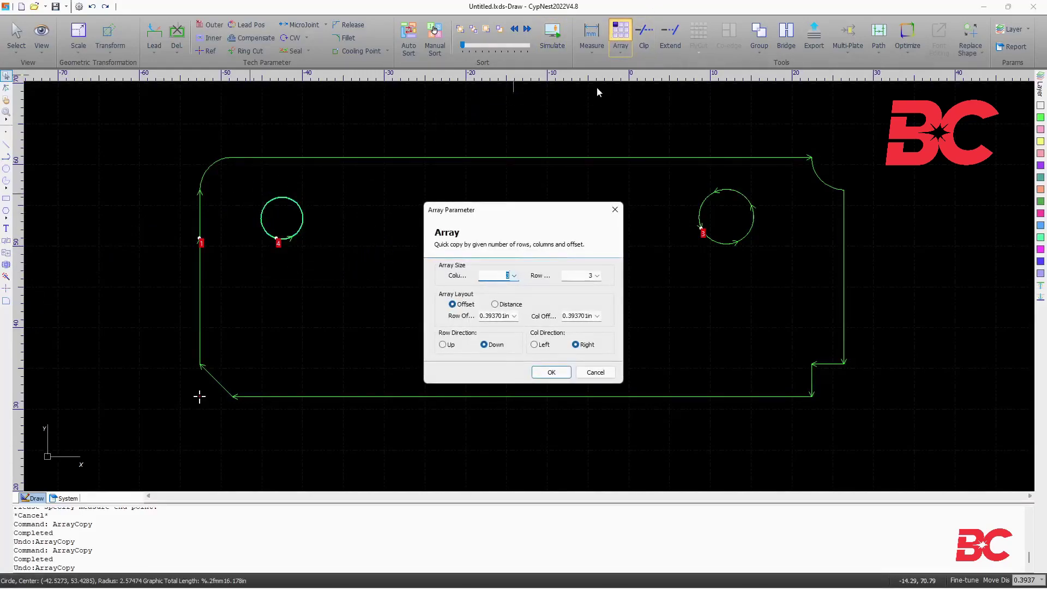
double_click(484, 317)
key("BackSpace")
left_click(494, 304)
left_click(549, 372)
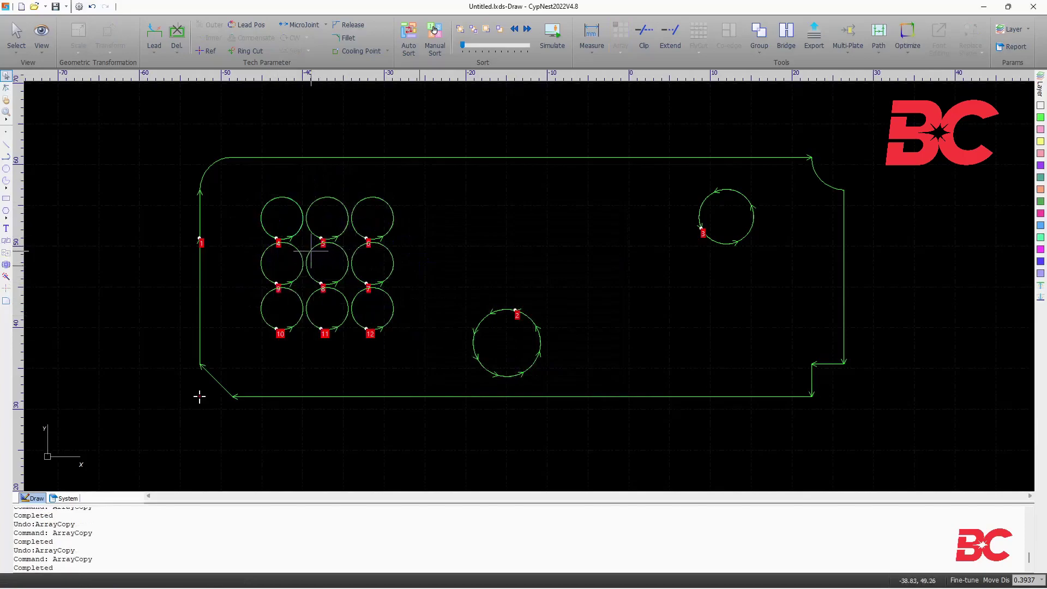
Step: Replace the last array with 3 columns and 3 rows of the upper-left hole, using Offset layout with 8 in row and column offsets, down and right
key("ctrl+z")
left_click_drag(380, 303, 265, 178)
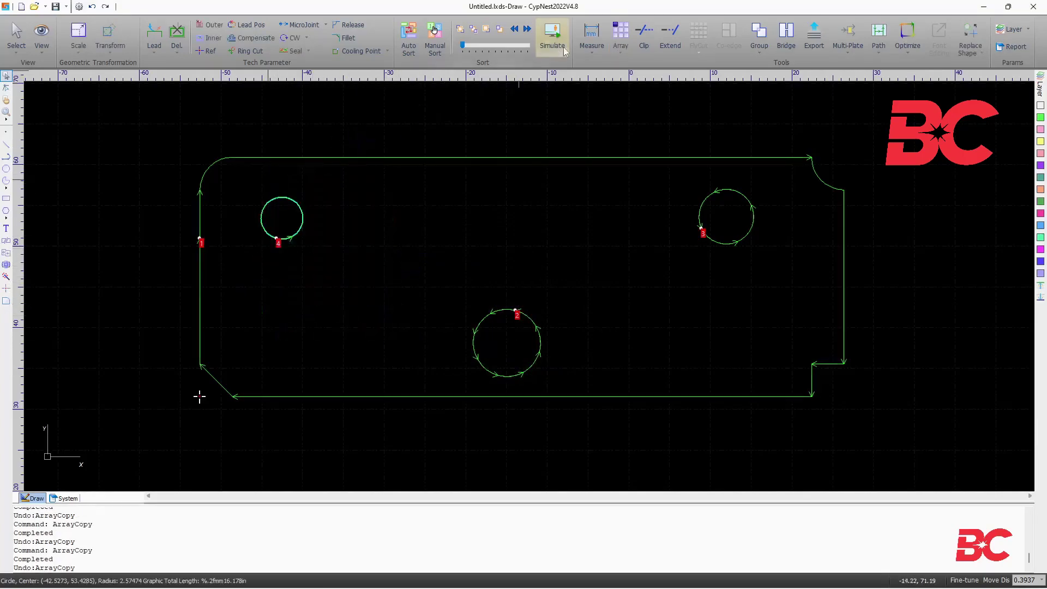
left_click(627, 31)
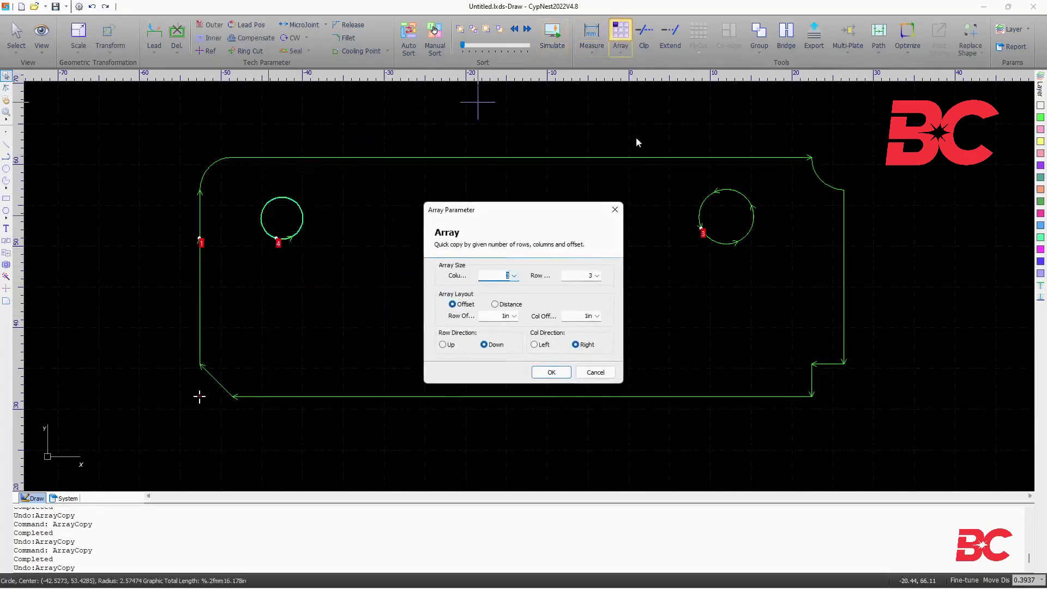
left_click(506, 316)
left_click(585, 314)
type("8")
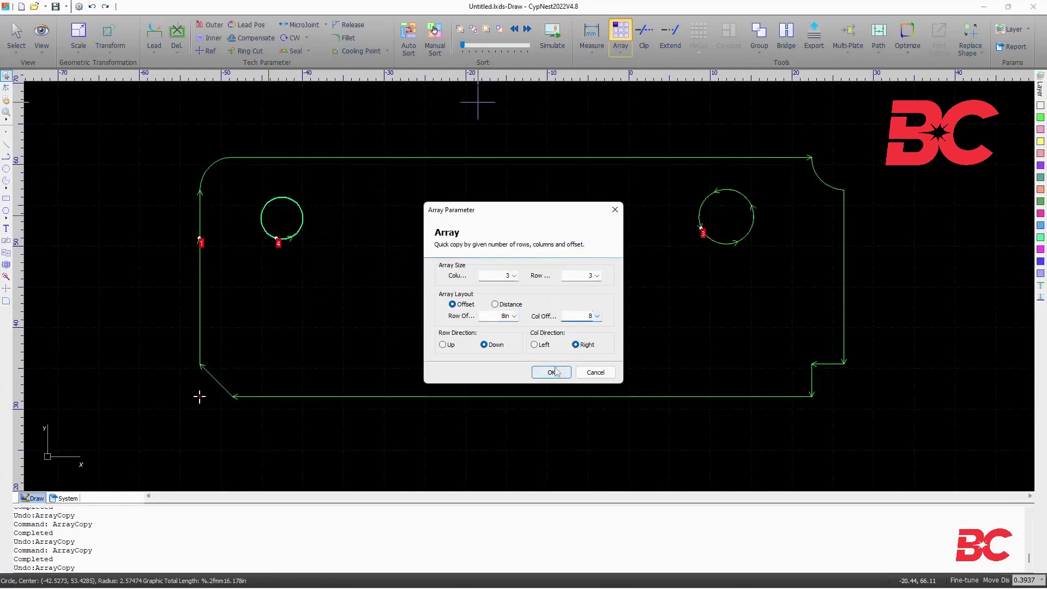
left_click(551, 371)
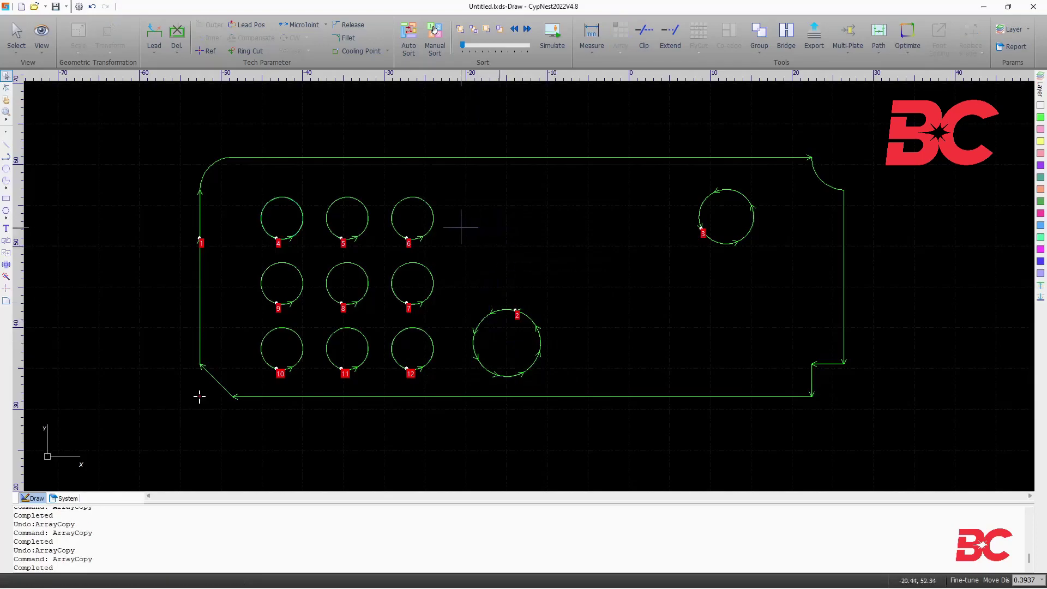
Step: Undo the last array and use Interactive Array on the upper-left hole to lay out 3 columns and 2 rows of copies beside it, 0.07874 in apart
key("ctrl+z")
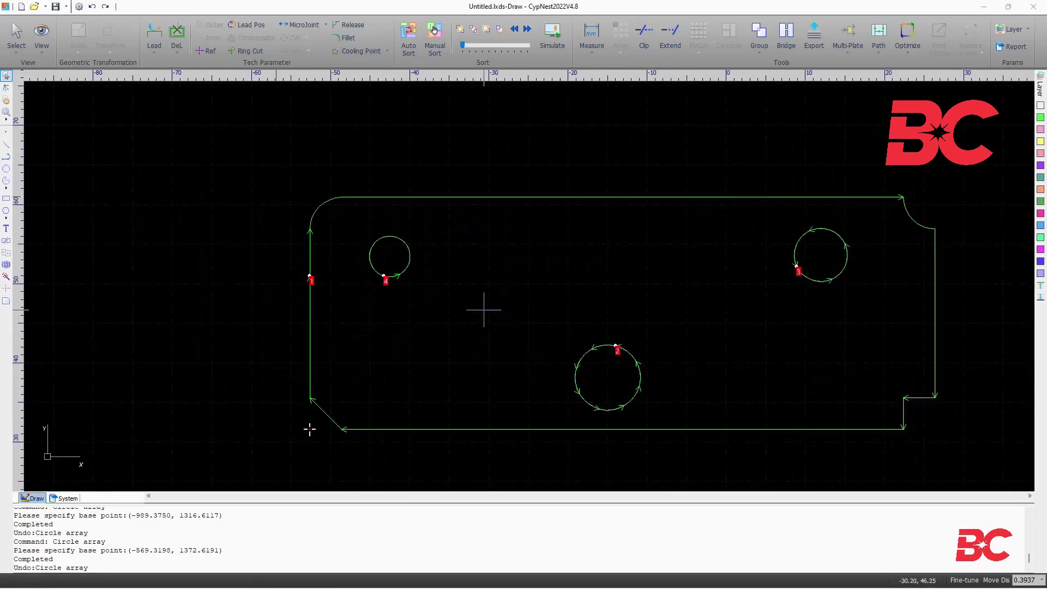
left_click_drag(437, 281, 369, 246)
left_click(620, 34)
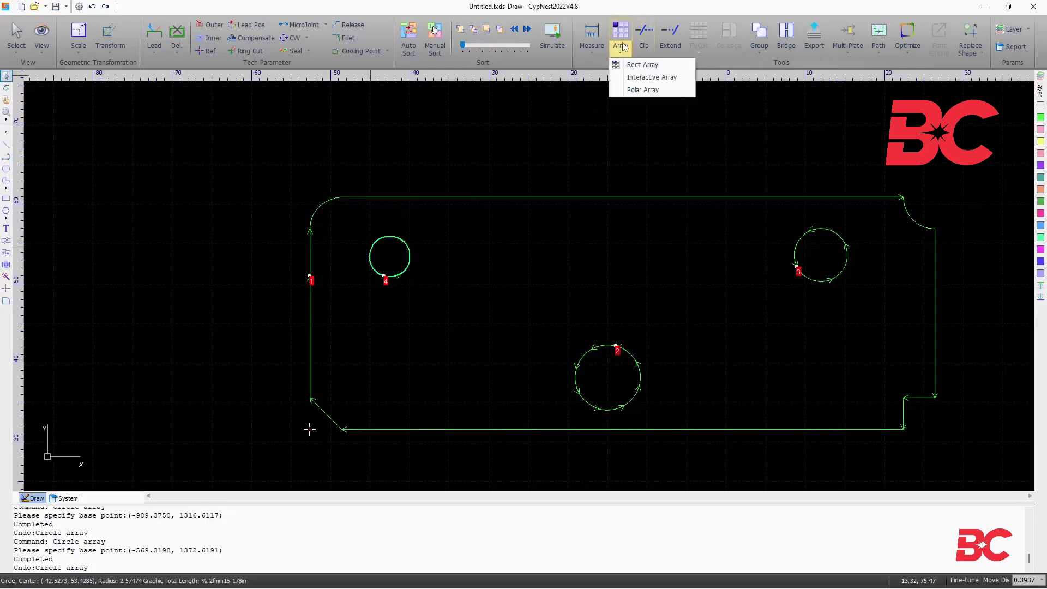
left_click(627, 77)
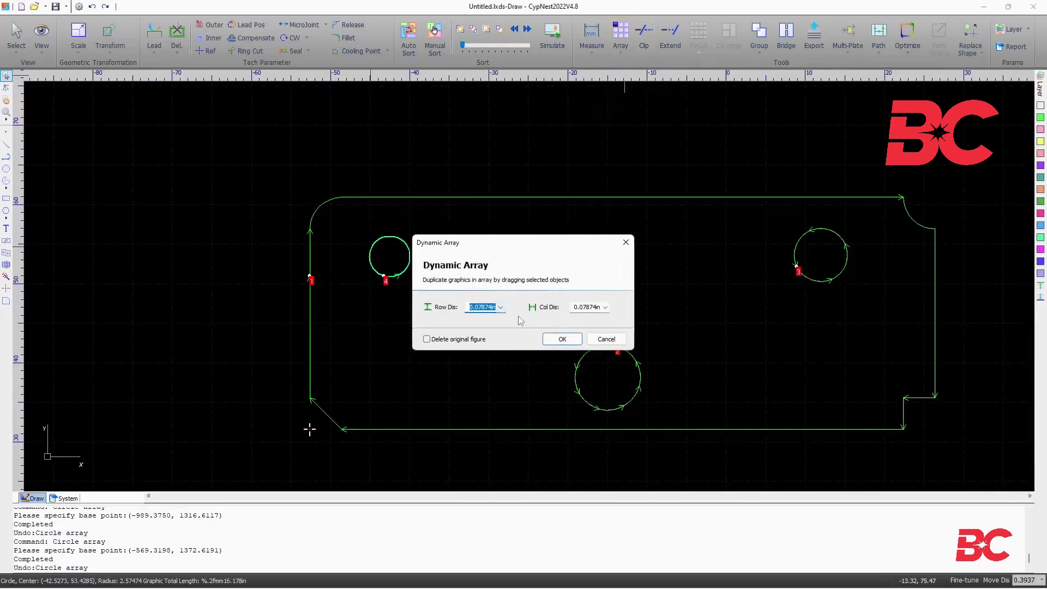
left_click(555, 338)
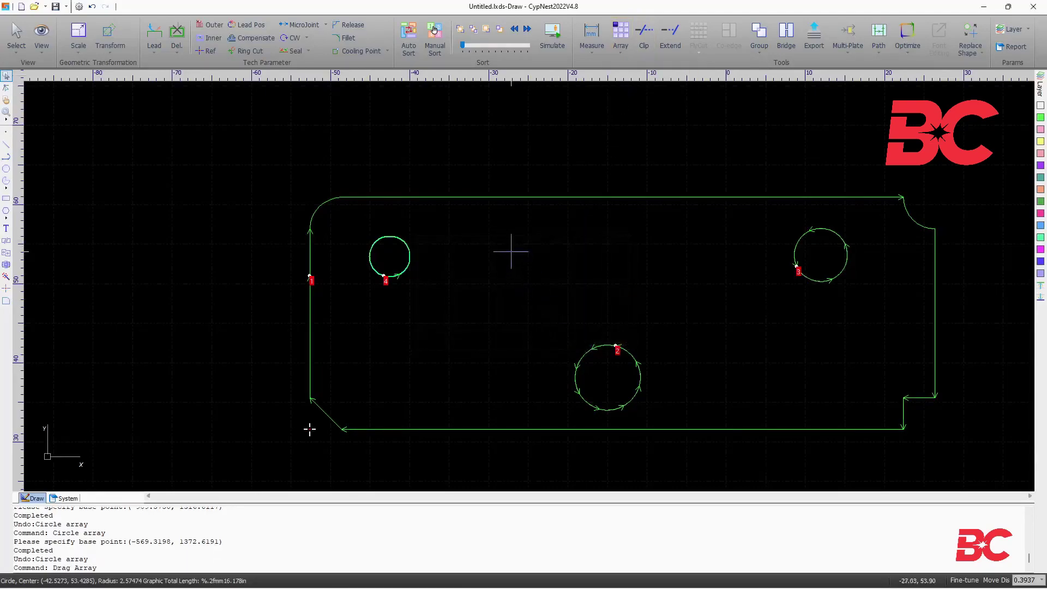
left_click_drag(481, 222, 636, 322)
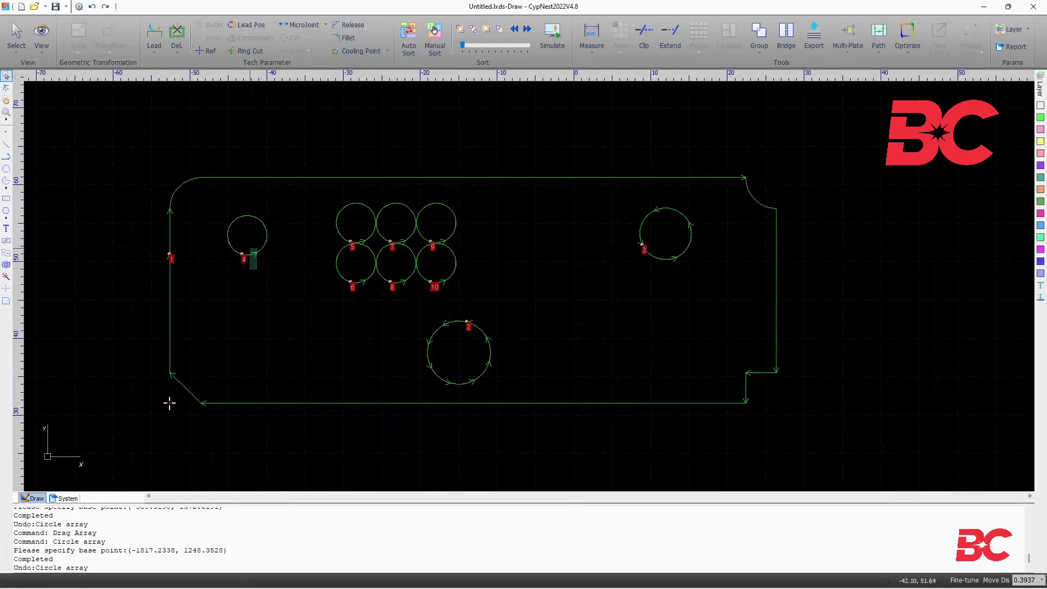
Step: Try a polar array of the upper-left hole with 10 graphics over a 360° array range about a picked base point, then undo it
left_click(252, 254)
left_click(620, 48)
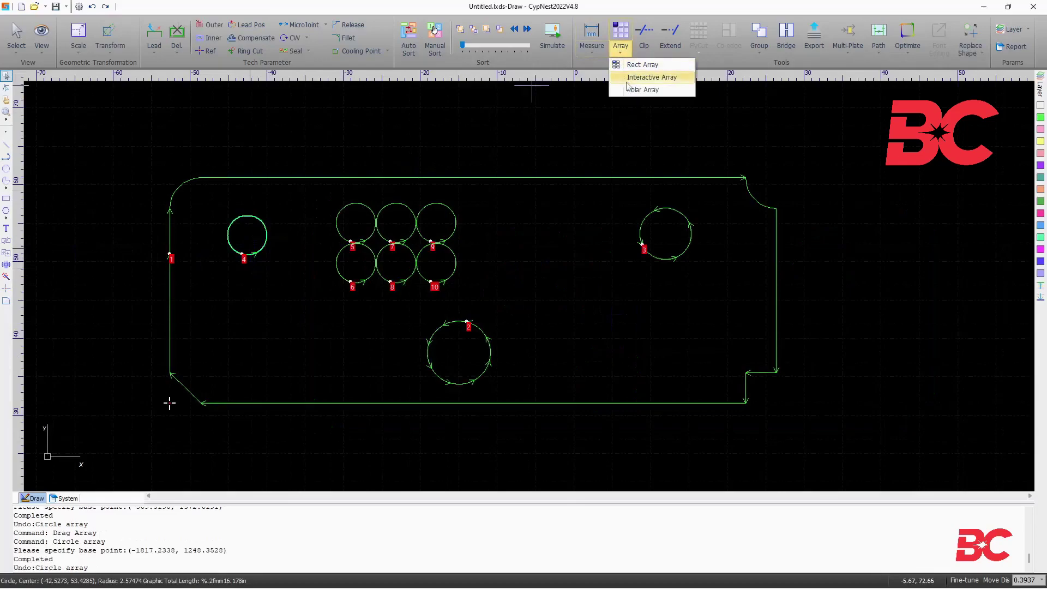
left_click(628, 86)
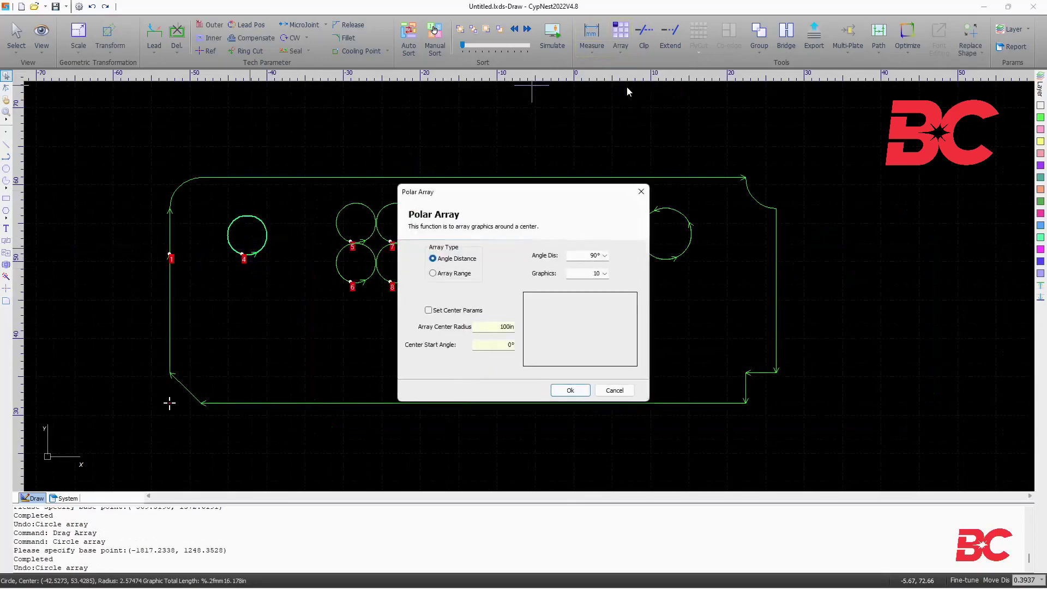
left_click(454, 273)
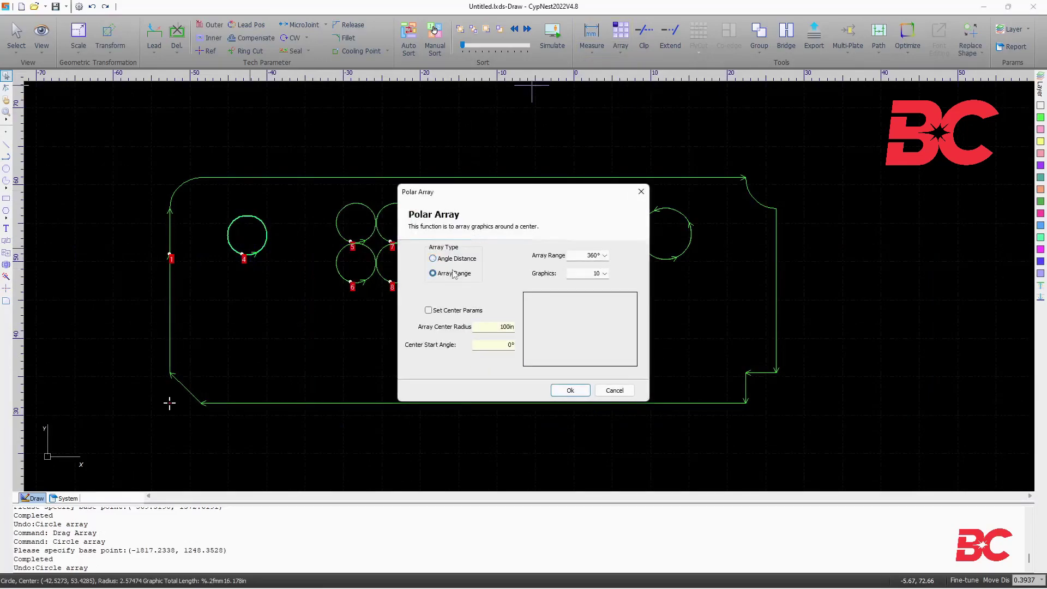
left_click(570, 390)
scroll(869, 311, "down", 3)
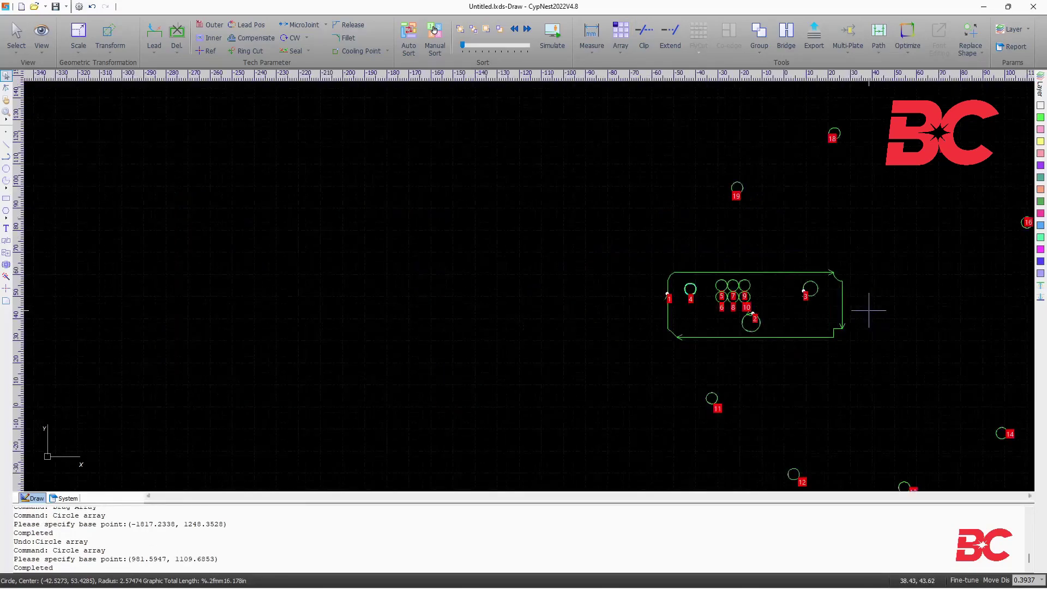
scroll(886, 295, "down", 2)
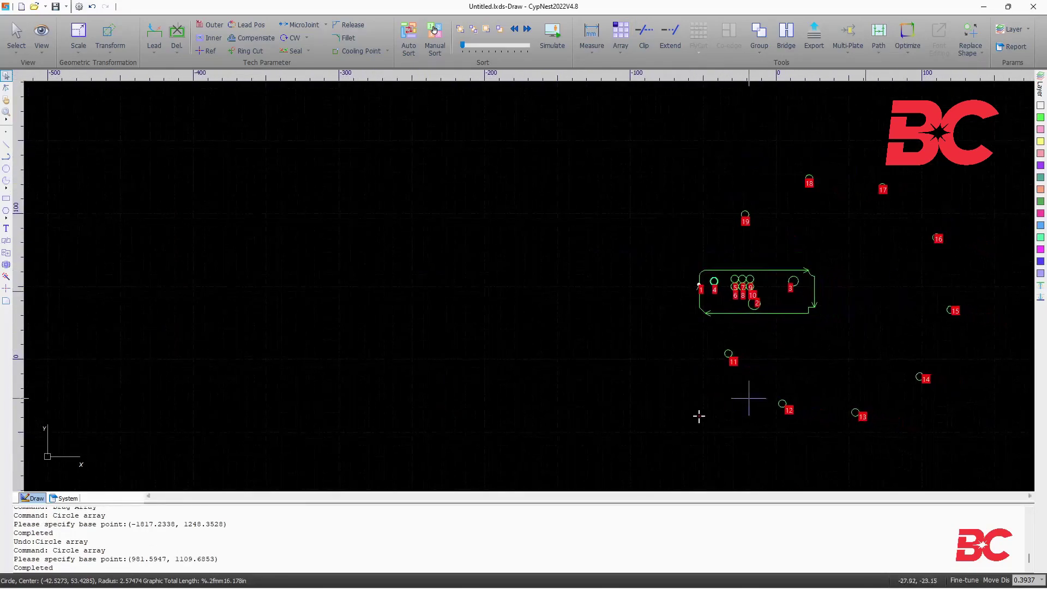
key("ctrl+z")
Step: Try a 360° polar array of 10 upper-left holes with center params set to a 7 in radius and 0° start angle, then undo it
left_click_drag(399, 248, 399, 248)
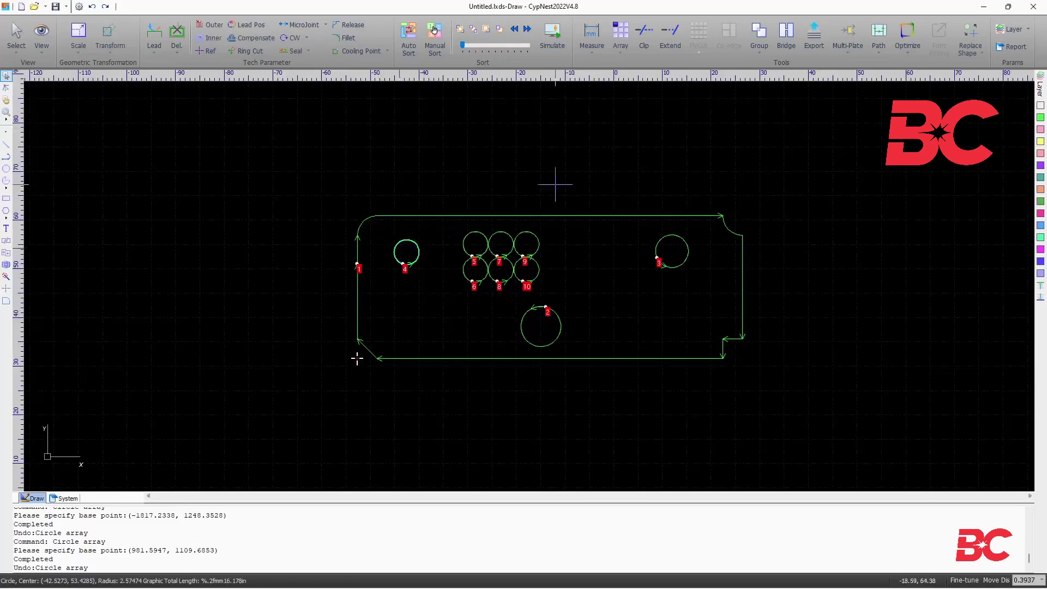
left_click(627, 47)
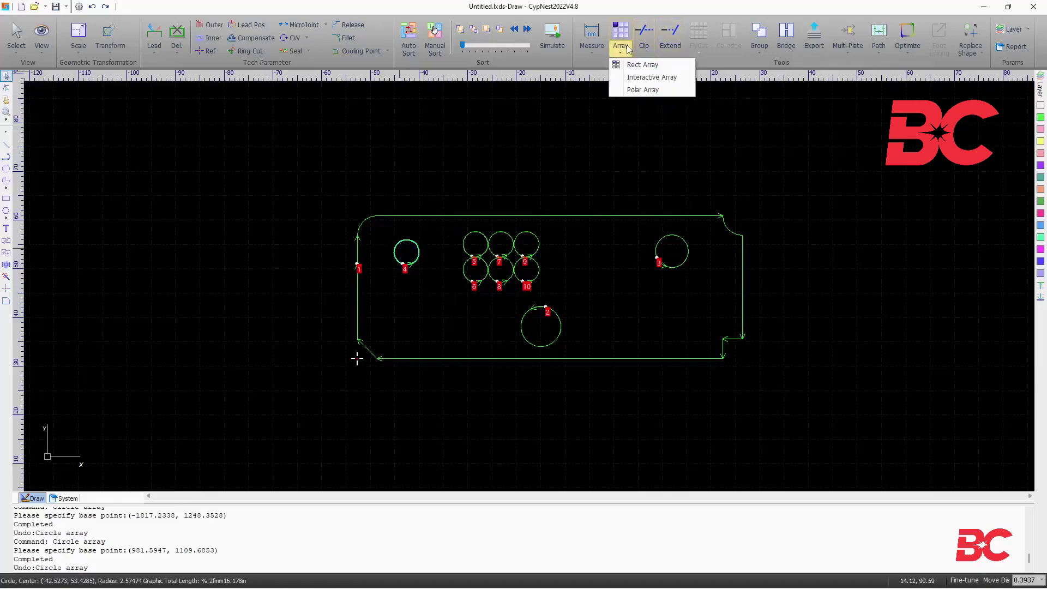
left_click(641, 88)
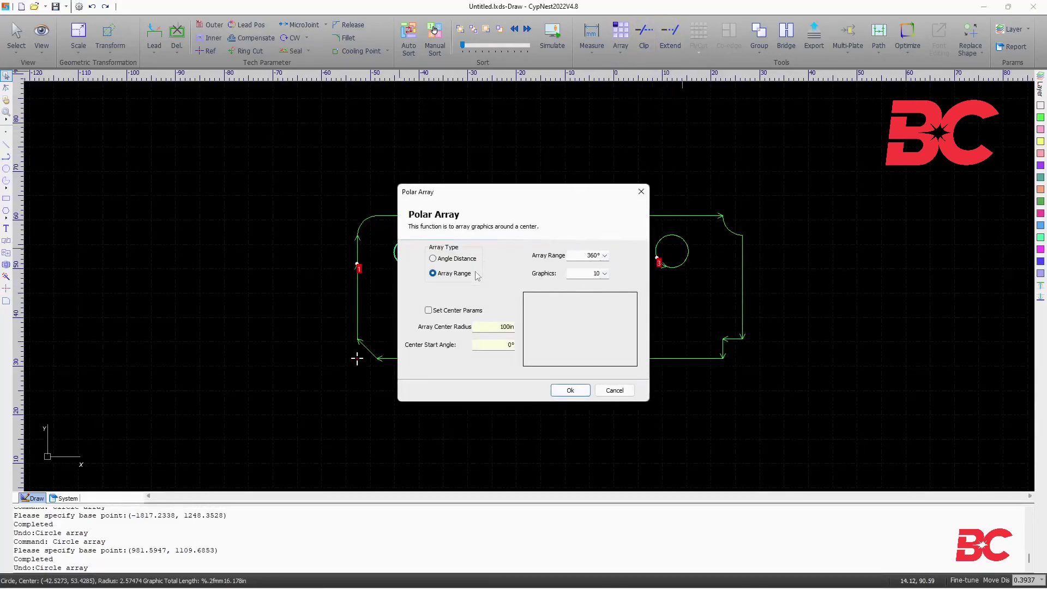
left_click(428, 311)
double_click(491, 327)
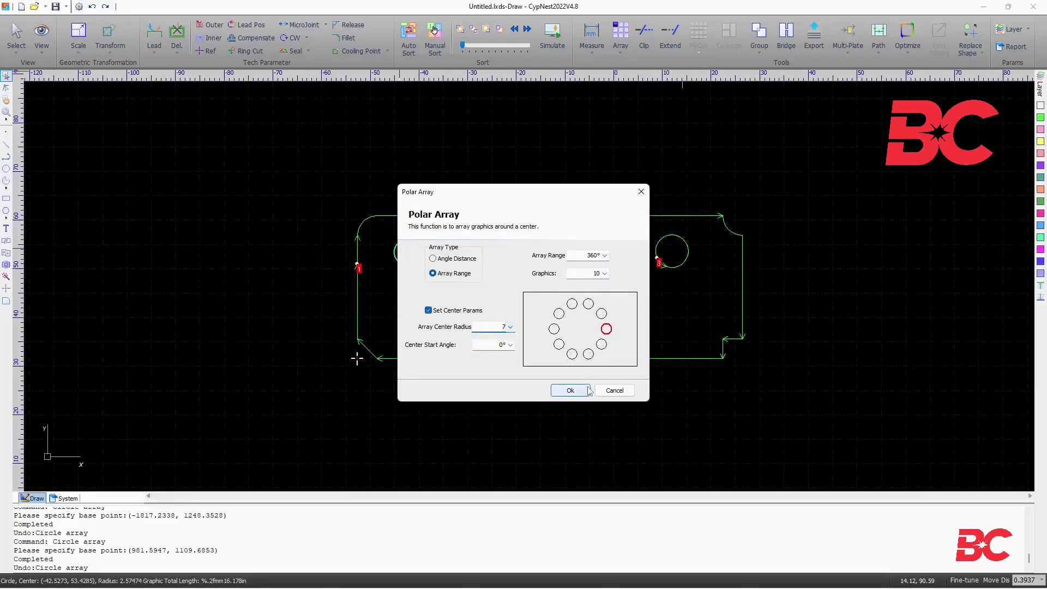
left_click(570, 390)
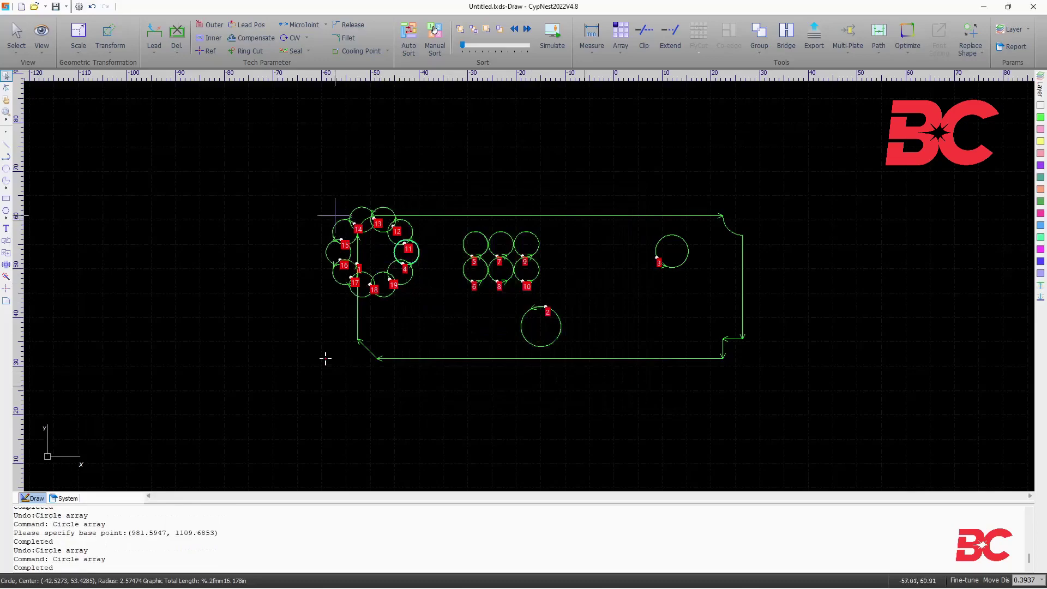
key("ctrl+z")
Step: Save the file and draw a line from the plate's left edge at about (-52.4, 53.9) across the upper holes to (-15, 55)
key("ctrl+s")
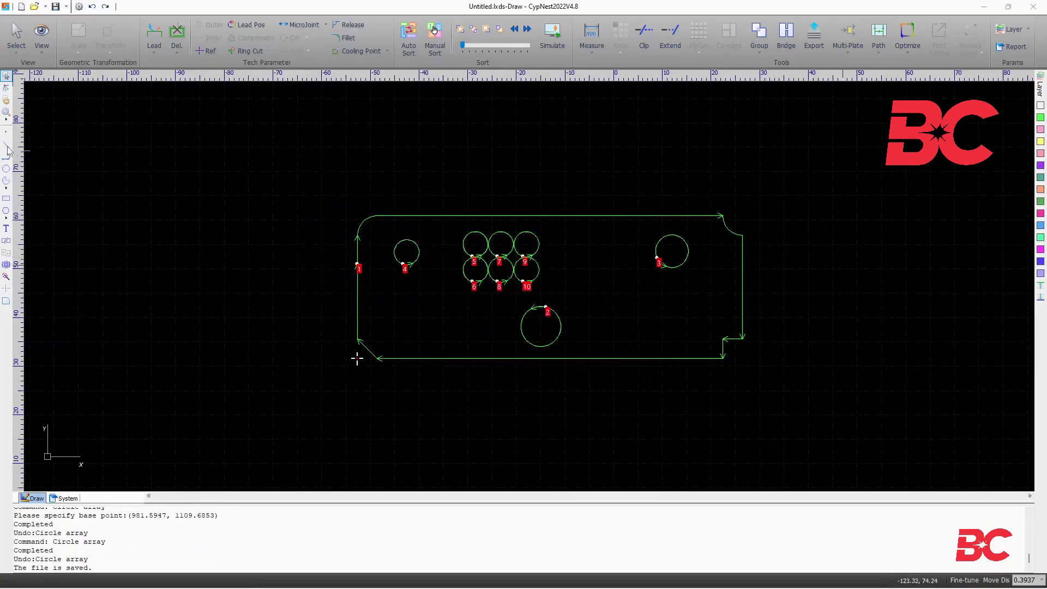
key("l")
left_click(357, 248)
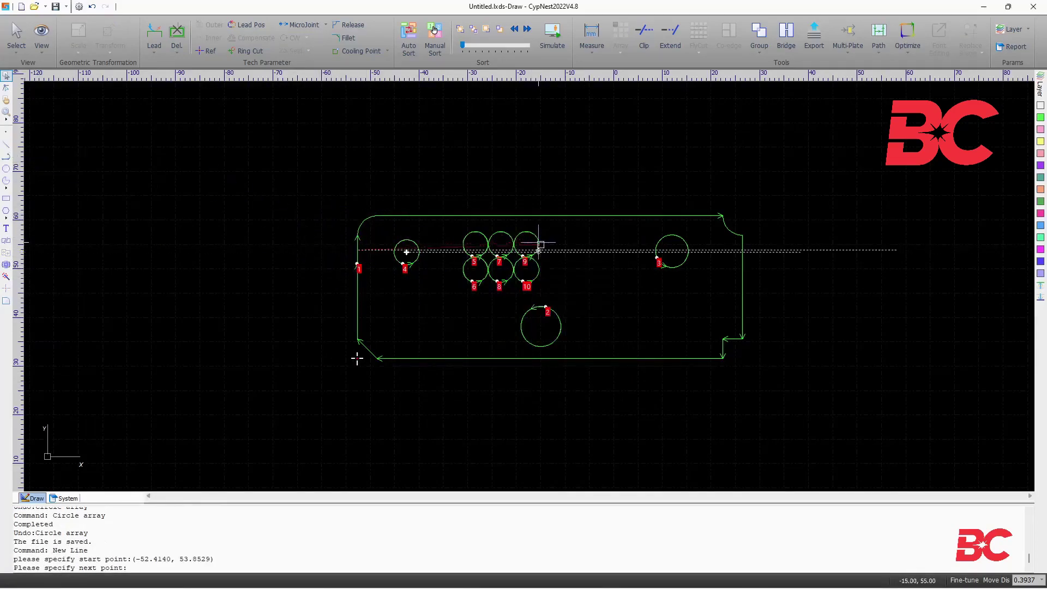
left_click(542, 244)
key("Escape")
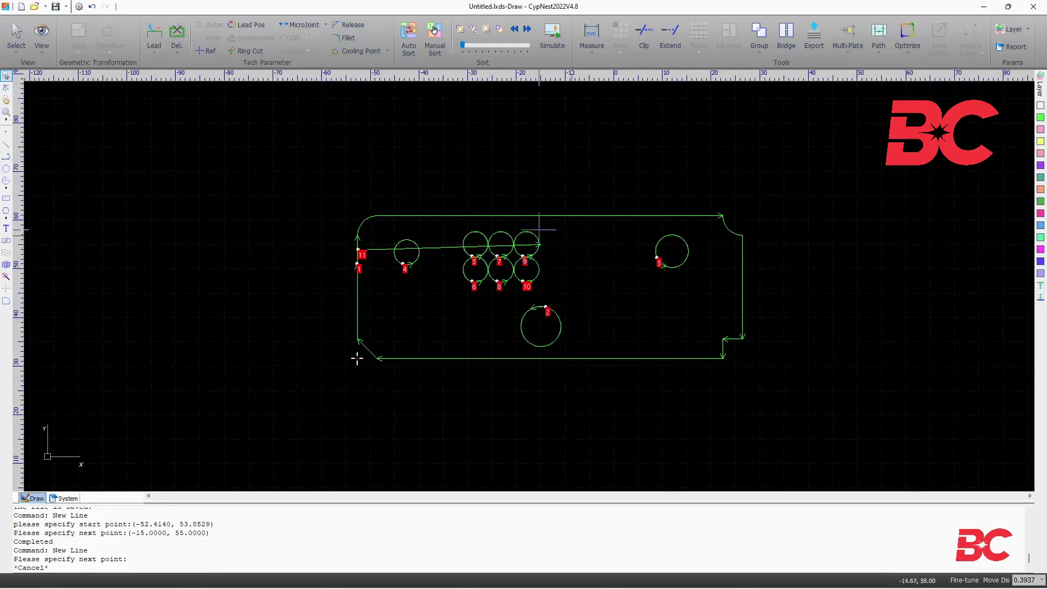
Step: Trim away the line's segments inside the middle and right holes of the copied block's top row
left_click(643, 30)
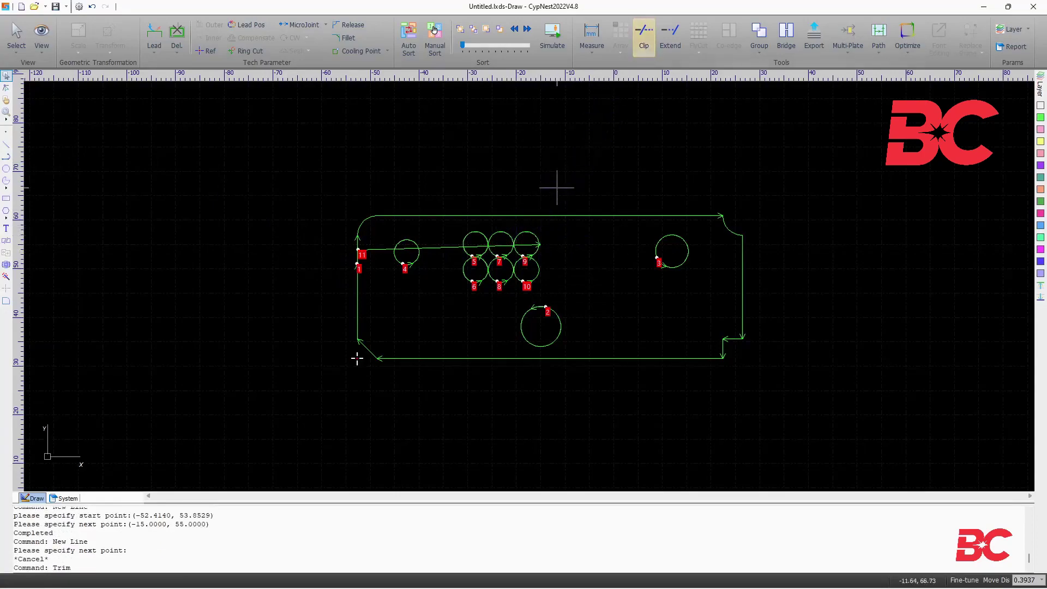
scroll(501, 243, "up", 2)
scroll(501, 244, "up", 2)
left_click(502, 246)
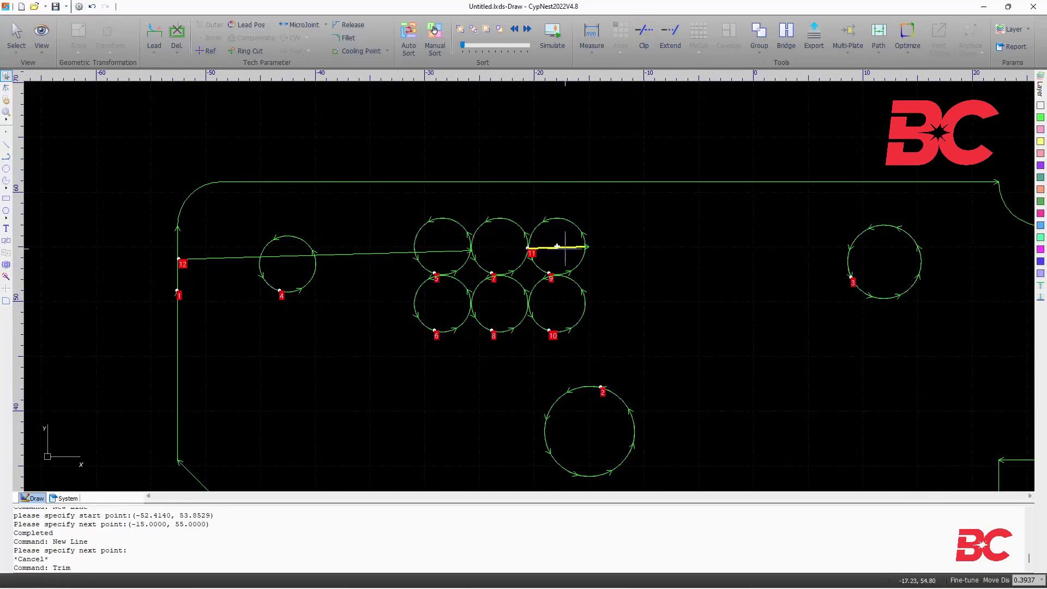
left_click(565, 248)
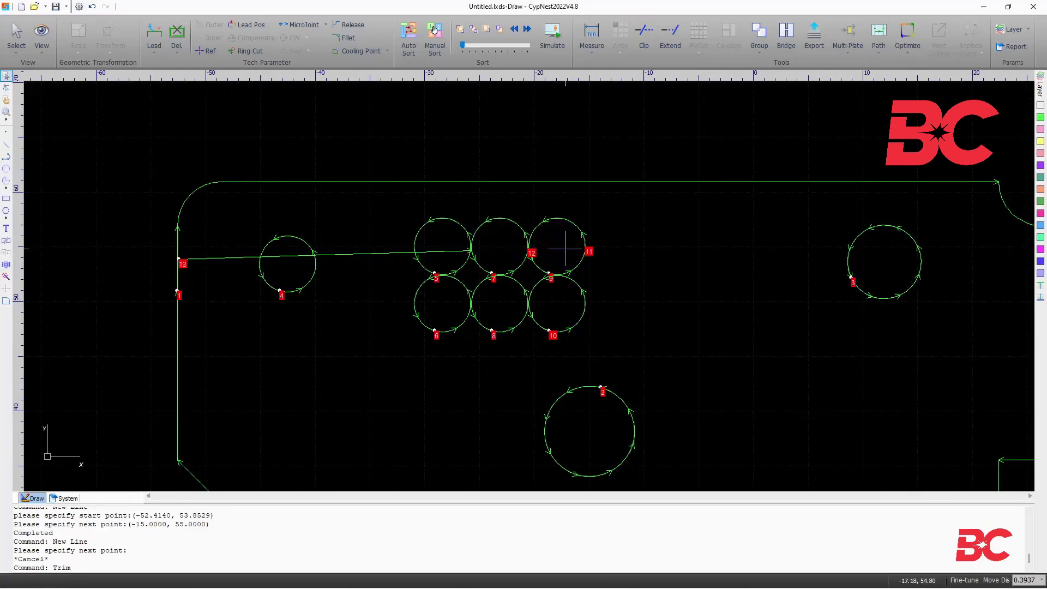
Step: Extend the remaining line across the middle hole of the copied block's top row, then delete that line
left_click(670, 34)
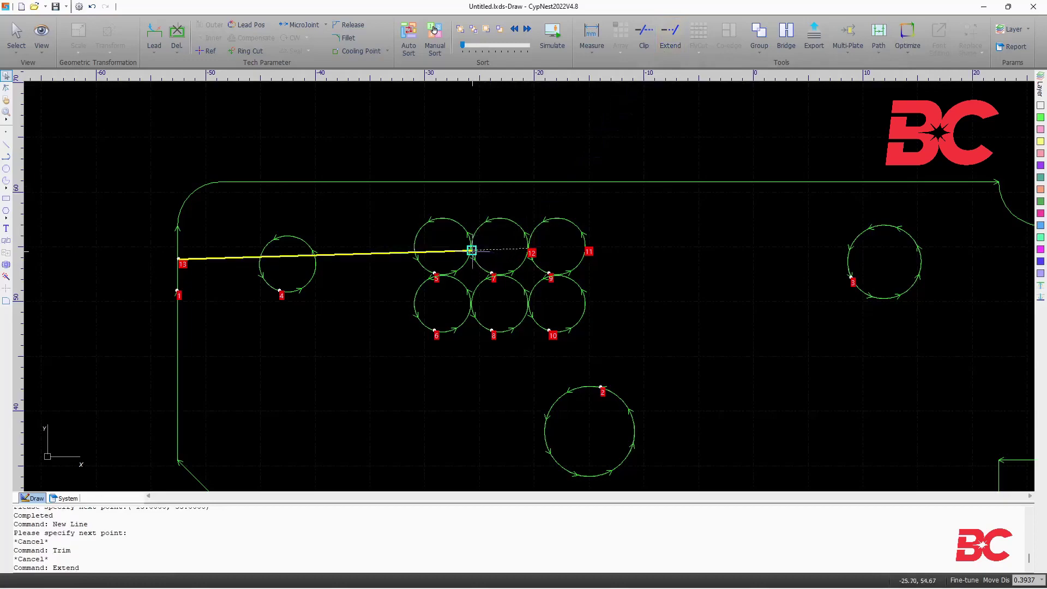
left_click(469, 251)
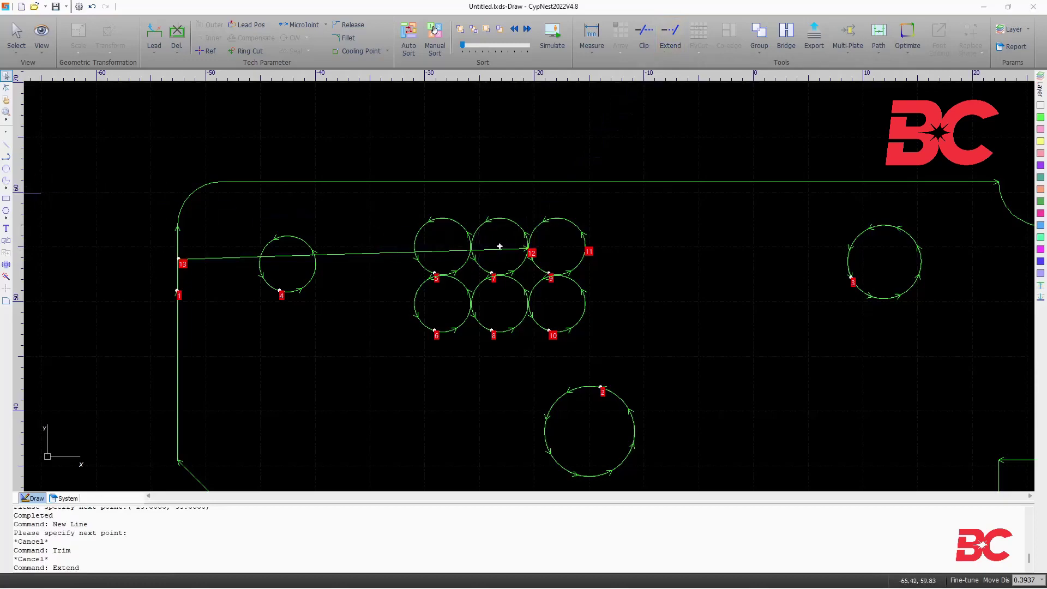
key("Escape")
left_click(351, 253)
key("Delete")
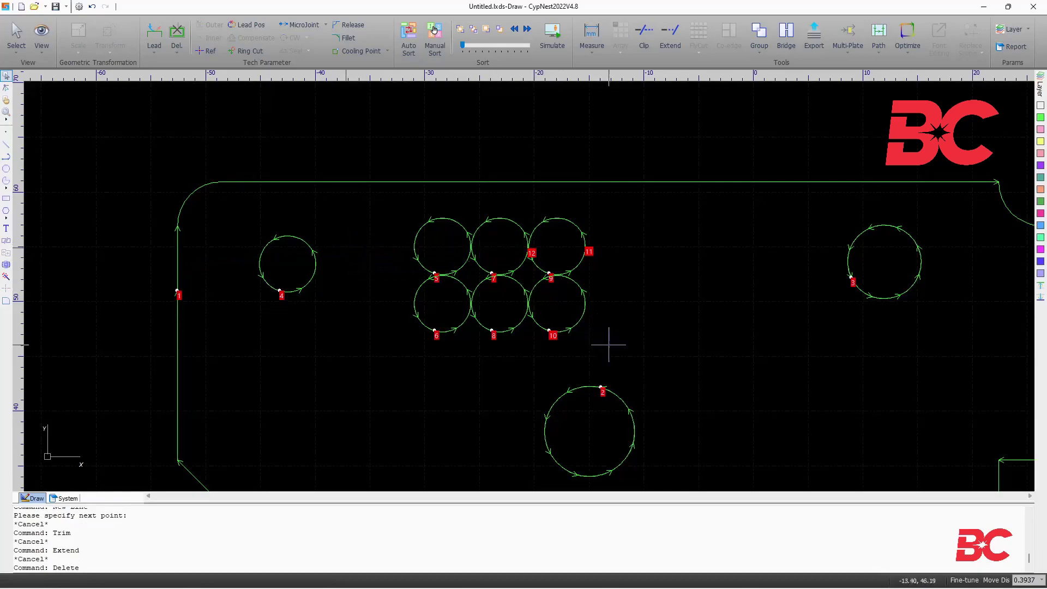
Step: Apply Circle FlyCut to the block of six copied holes, sorted Left to Right before FlyCut, with Fuzzy identity circles and Safe FlyCut enabled
left_click_drag(610, 347, 395, 208)
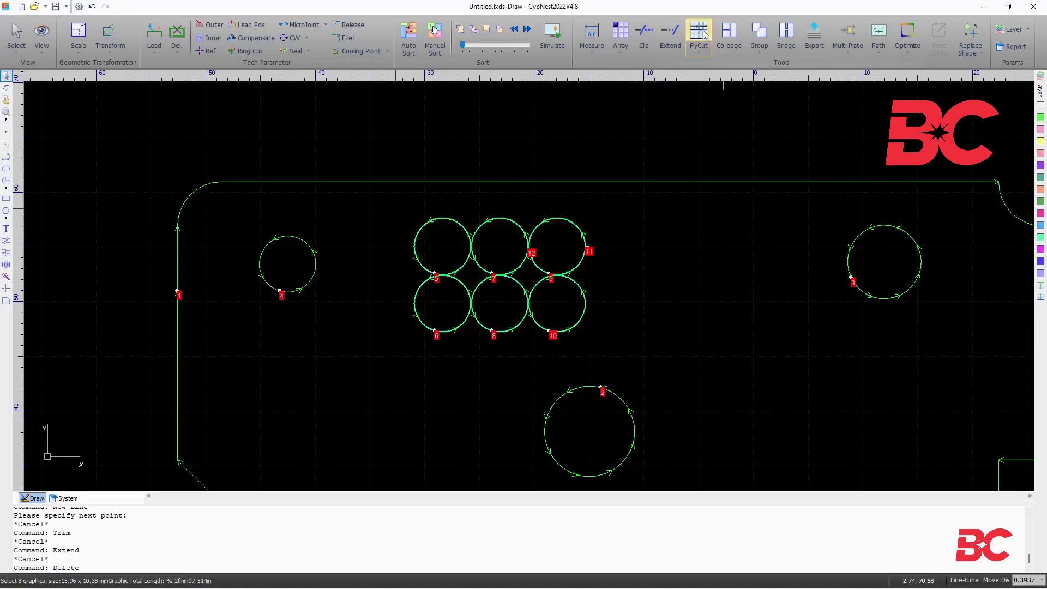
left_click(703, 34)
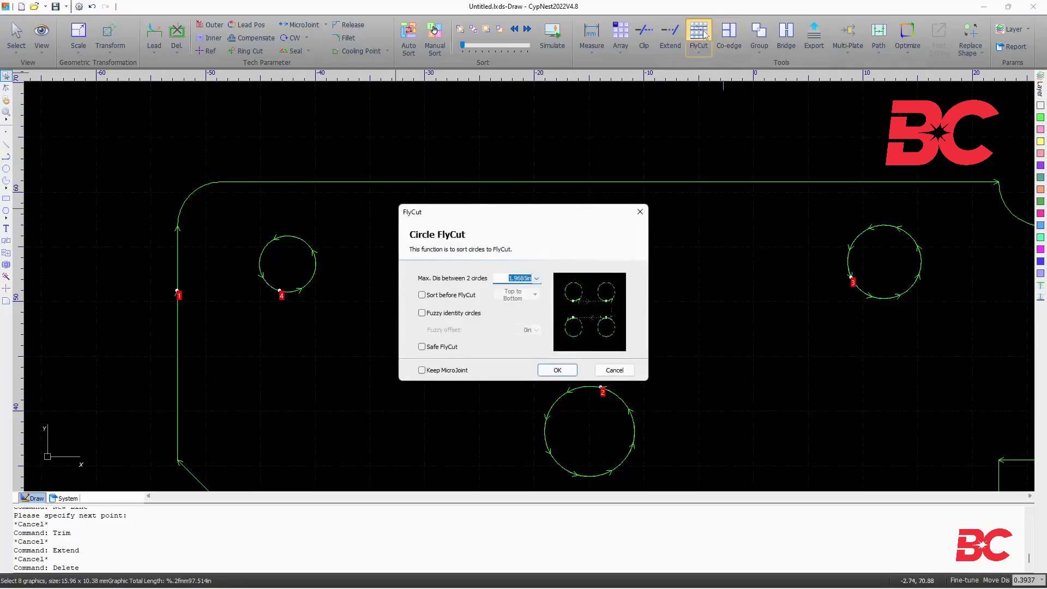
left_click_drag(522, 212, 723, 124)
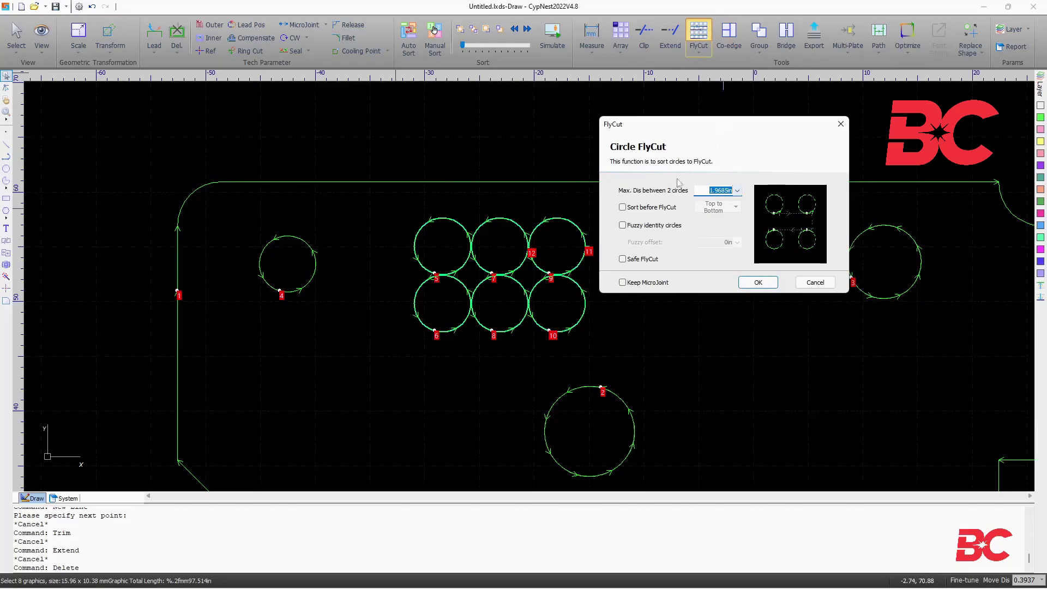
left_click(652, 208)
left_click(711, 207)
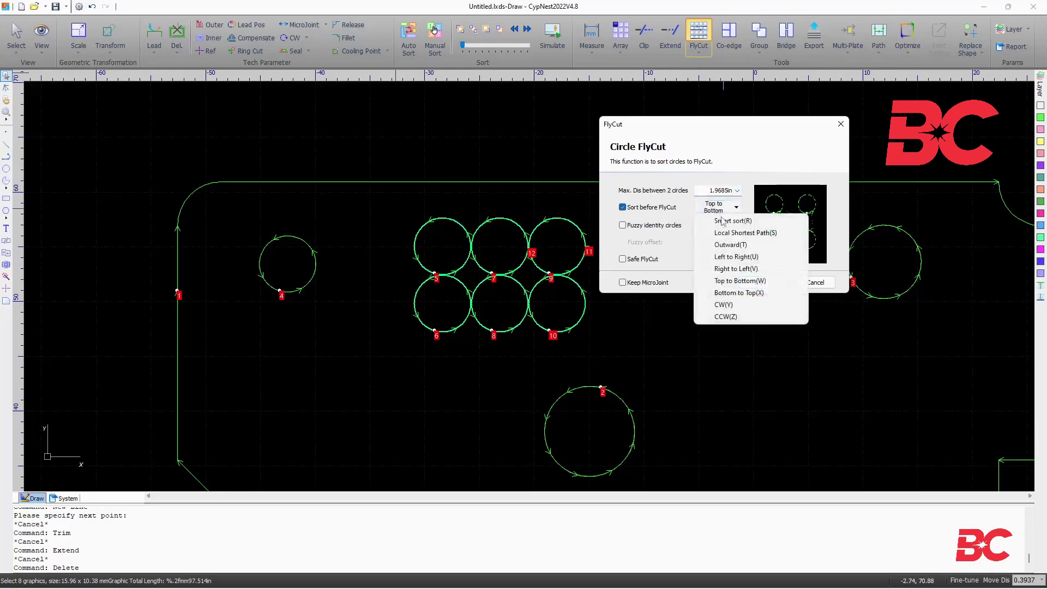
left_click(744, 257)
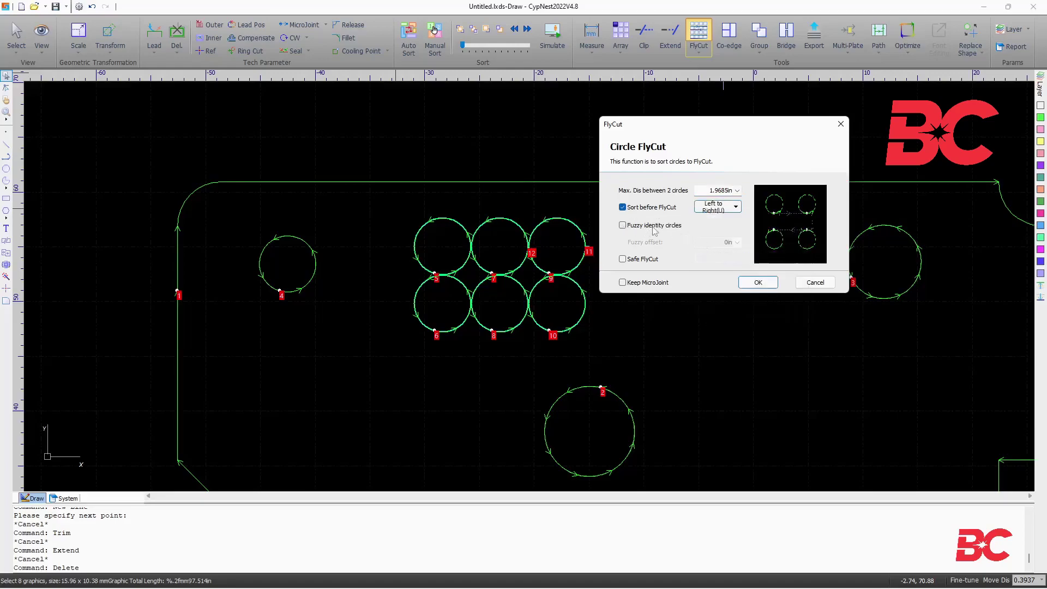
left_click(623, 226)
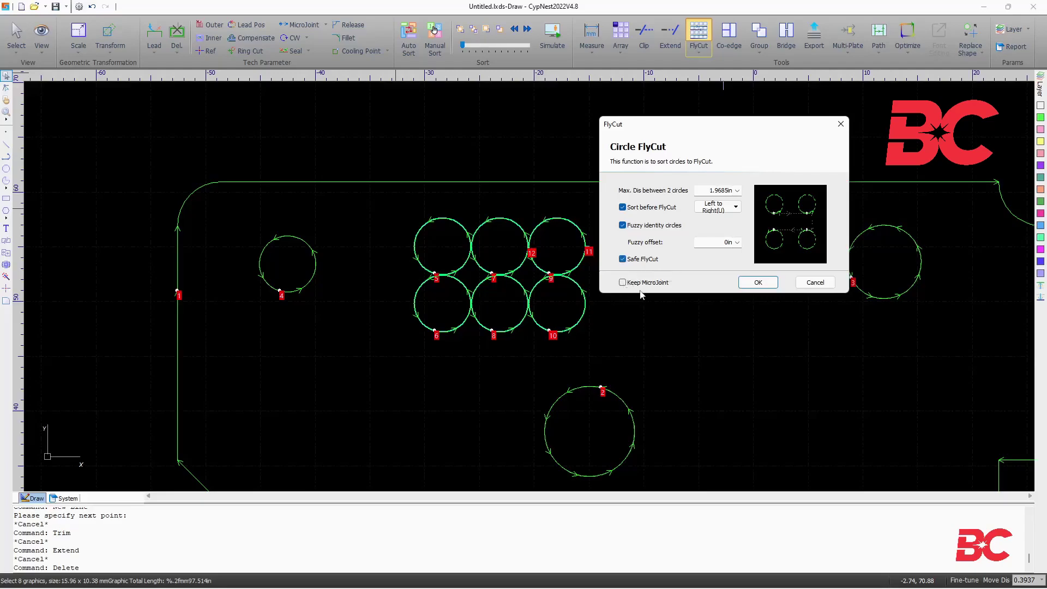
left_click(757, 283)
scroll(565, 268, "up", 3)
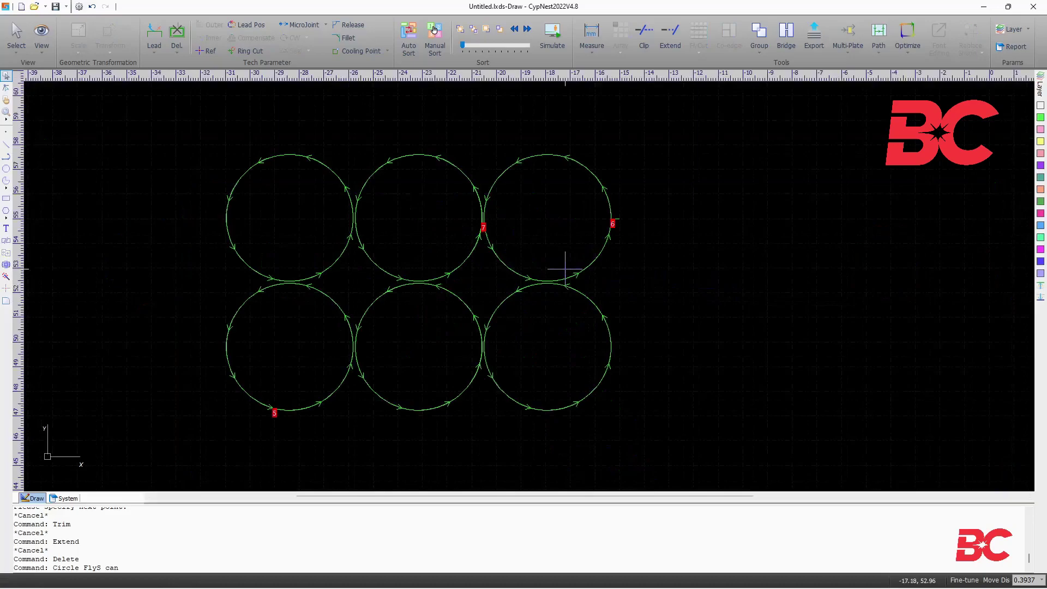
scroll(533, 278, "down", 3)
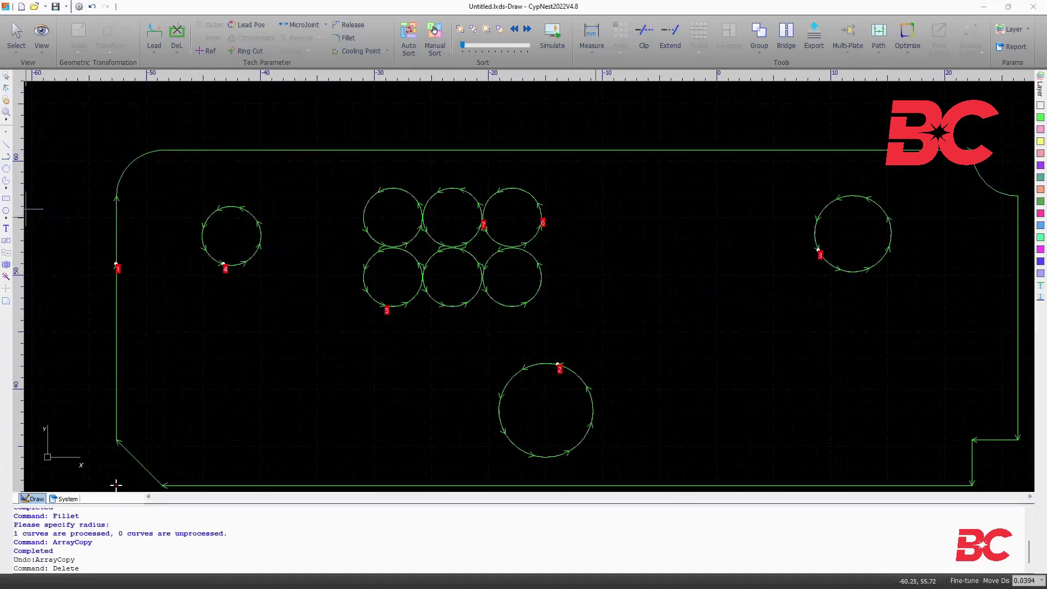
Step: Draw a rectangle about 2.1 by 1.3 between the block of six holes and the plate's right hole, and fillet its corners
left_click(619, 229)
left_click(643, 214)
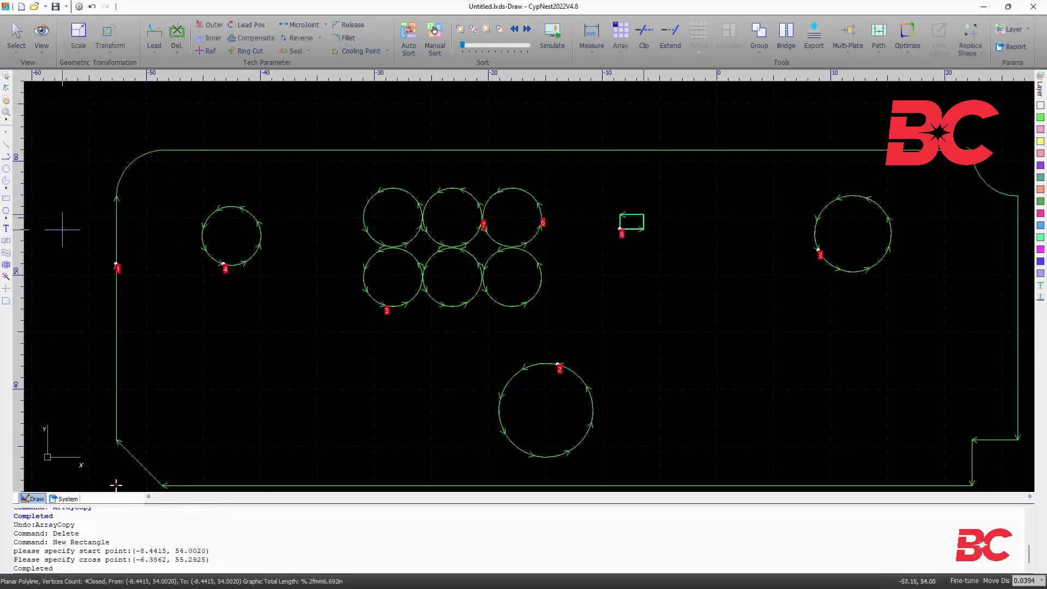
left_click(6, 300)
left_click(537, 328)
Step: Copy the rounded rectangle into a grid of four rows and four columns with an interactive array
left_click(620, 54)
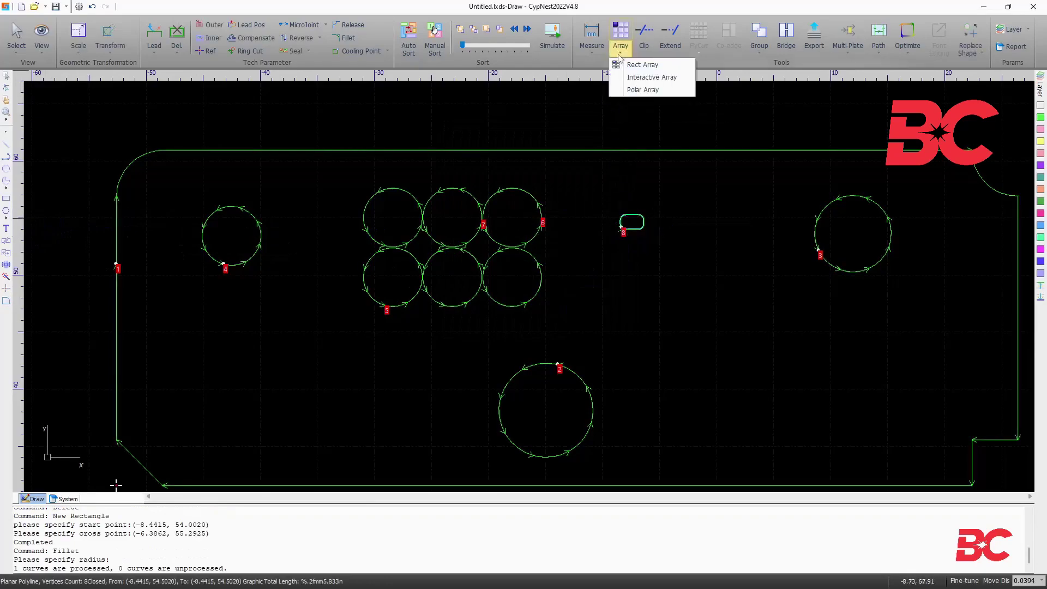
left_click(651, 77)
left_click(572, 277)
left_click_drag(633, 221, 714, 284)
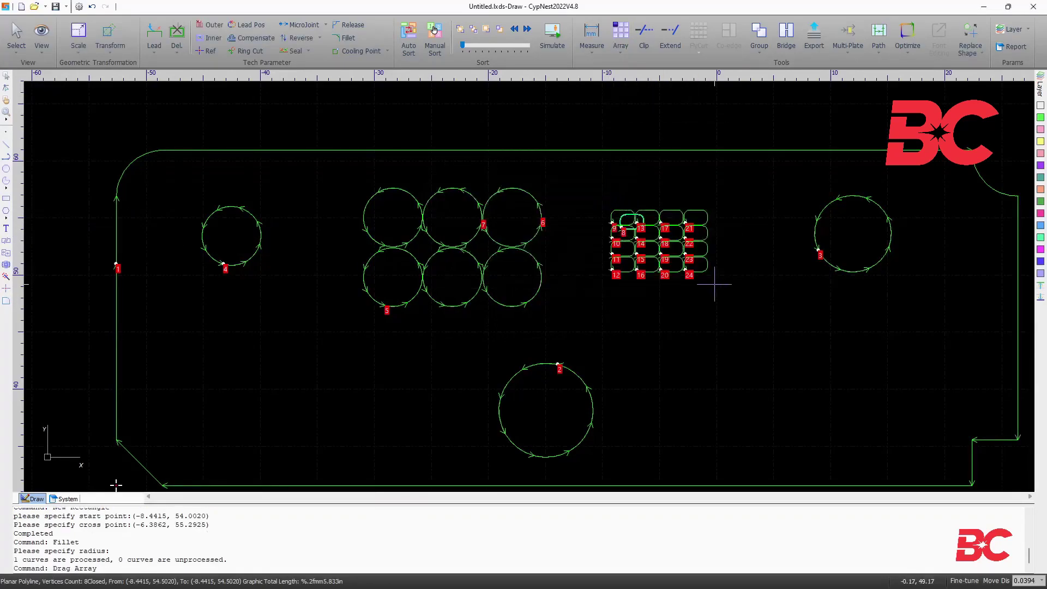
left_click(714, 284)
Step: Try a racetrack FlyCut on the rounded rectangles from Top Left, with Max Offset 0.03937in, Max Distance 0.7874in and Max scan length 0.7874in
left_click(698, 41)
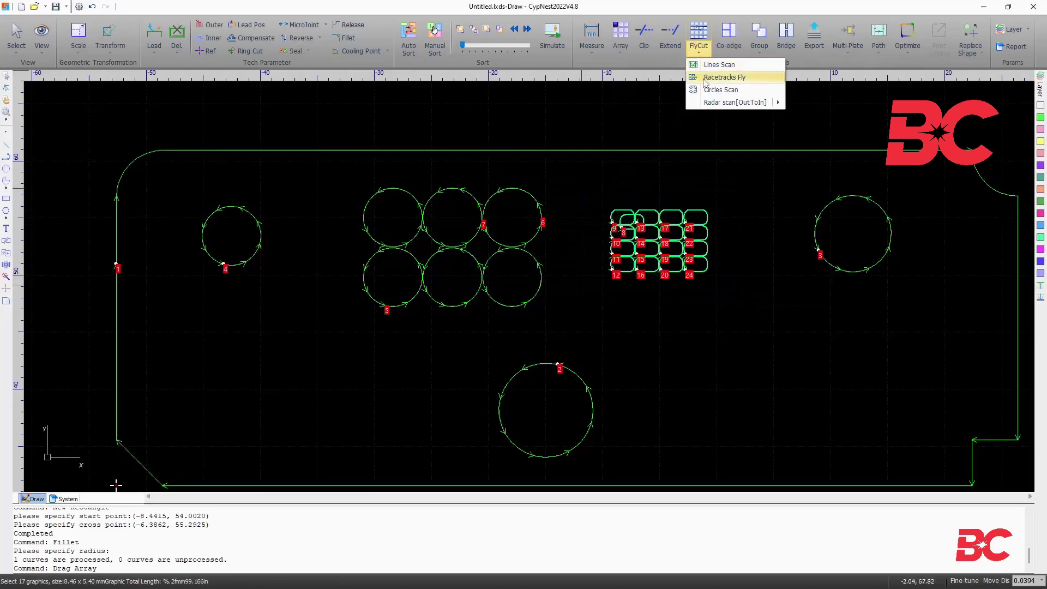
left_click(705, 78)
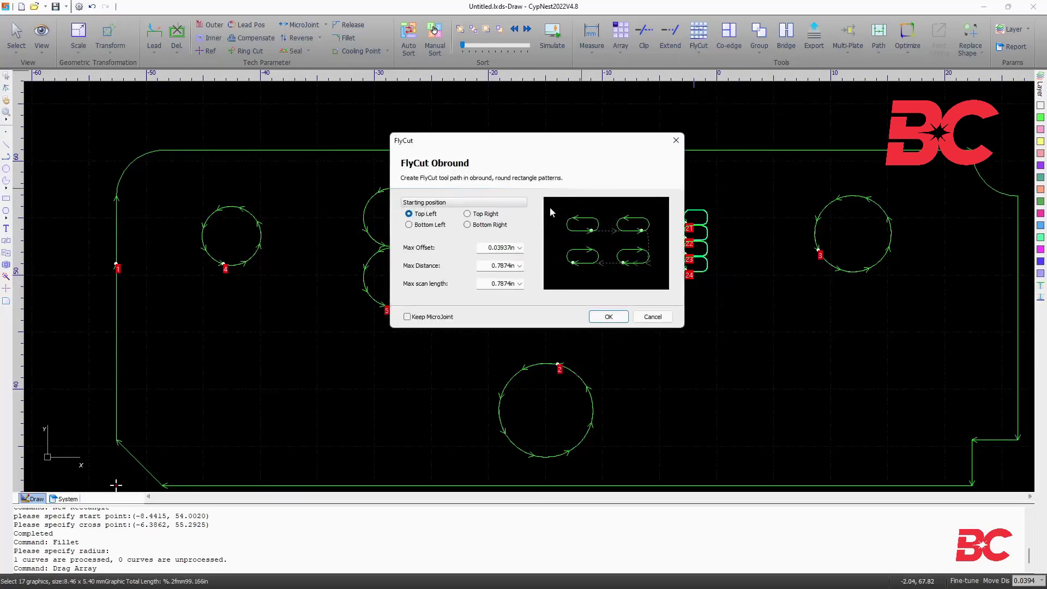
left_click(508, 248)
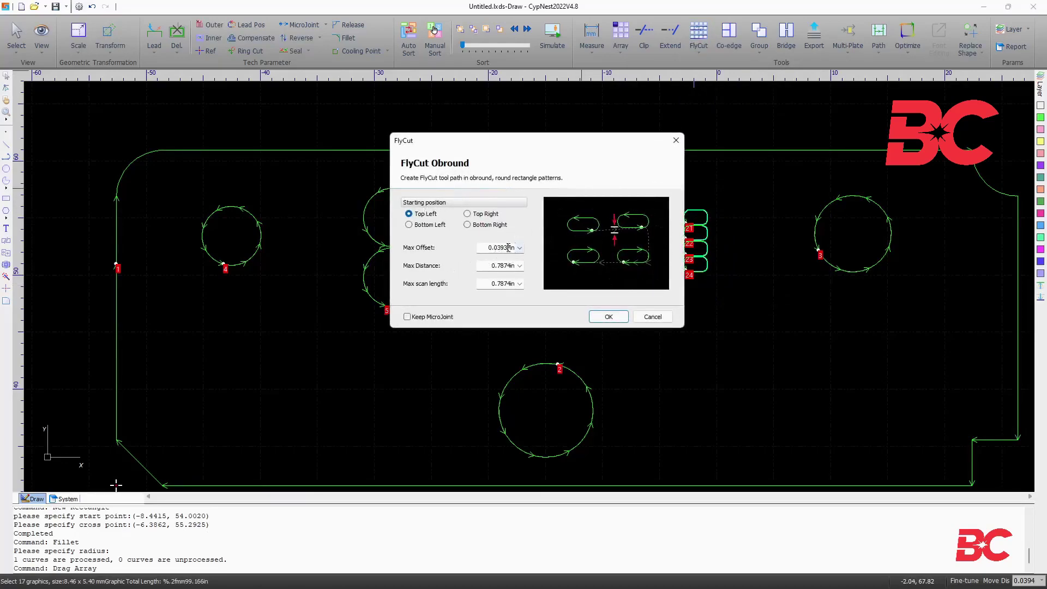
mouse_move(507, 266)
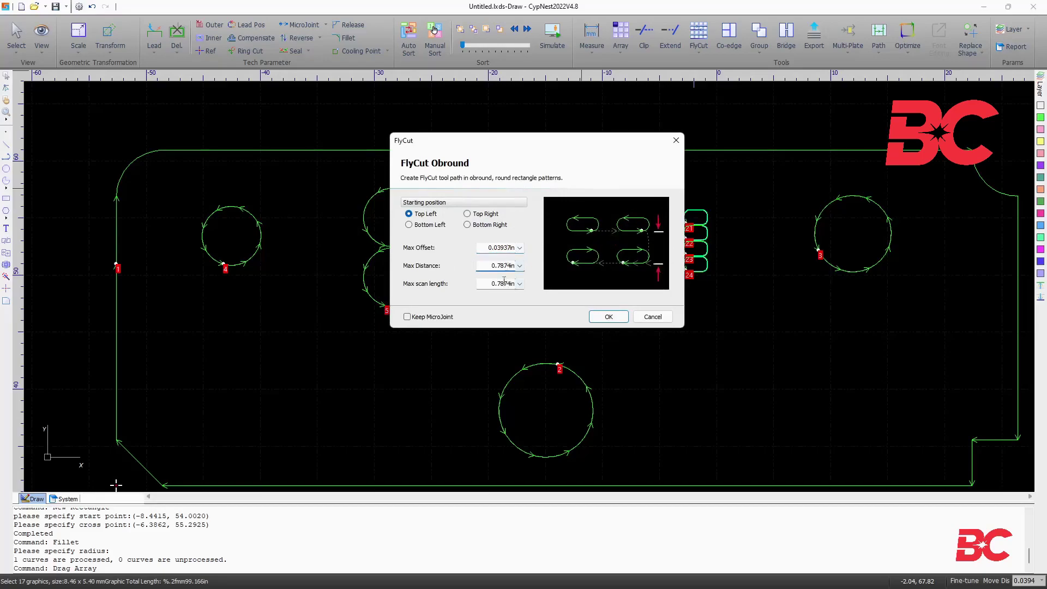
left_click(504, 280)
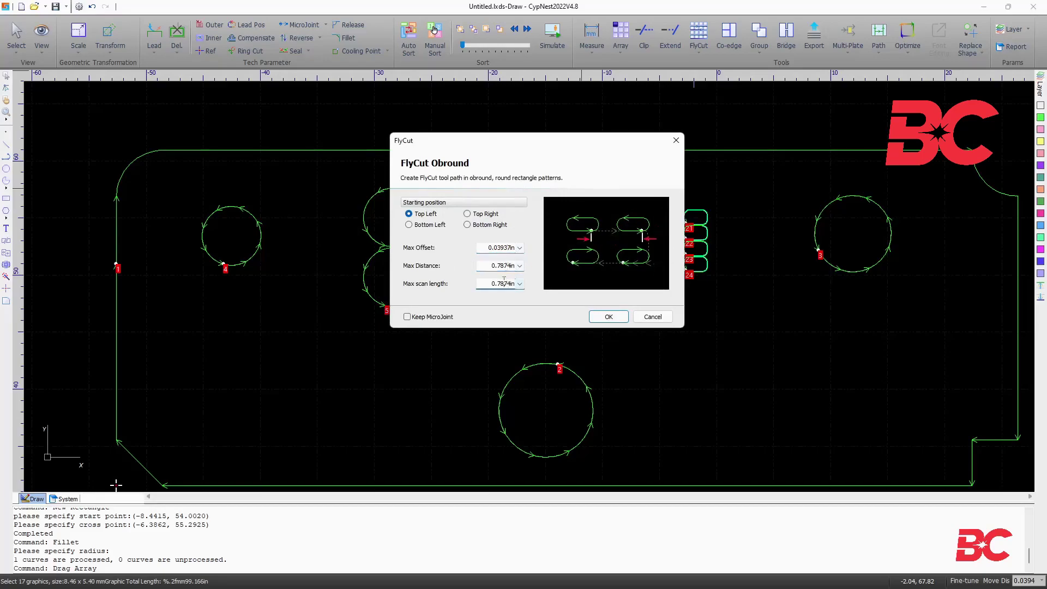
left_click(607, 316)
key("Escape")
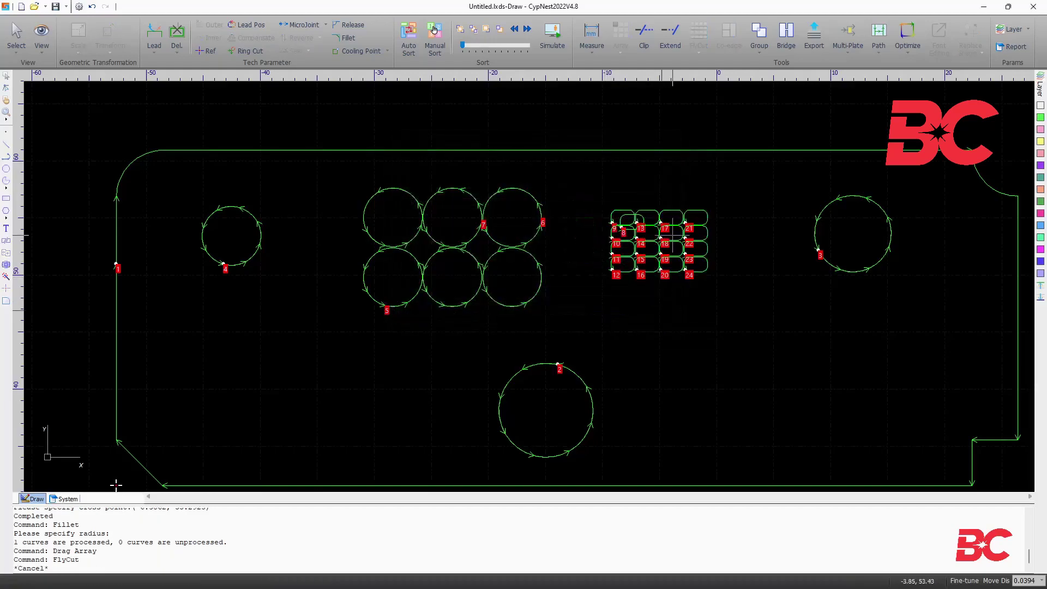
Step: Delete the whole grid of rounded rectangles together with the original one
scroll(723, 196, "up", 3)
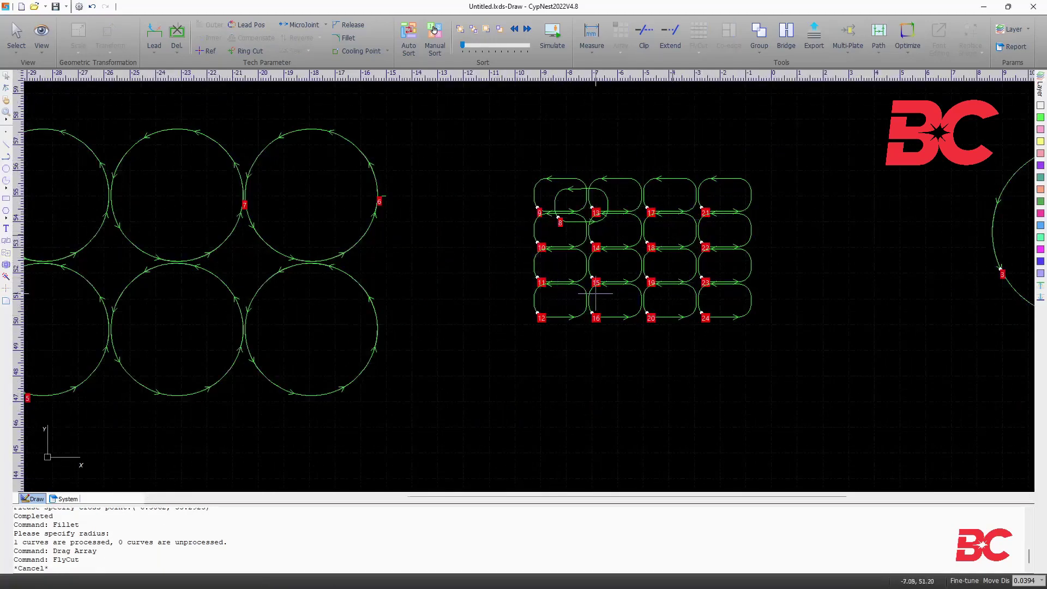
left_click_drag(811, 349, 510, 157)
key("Delete")
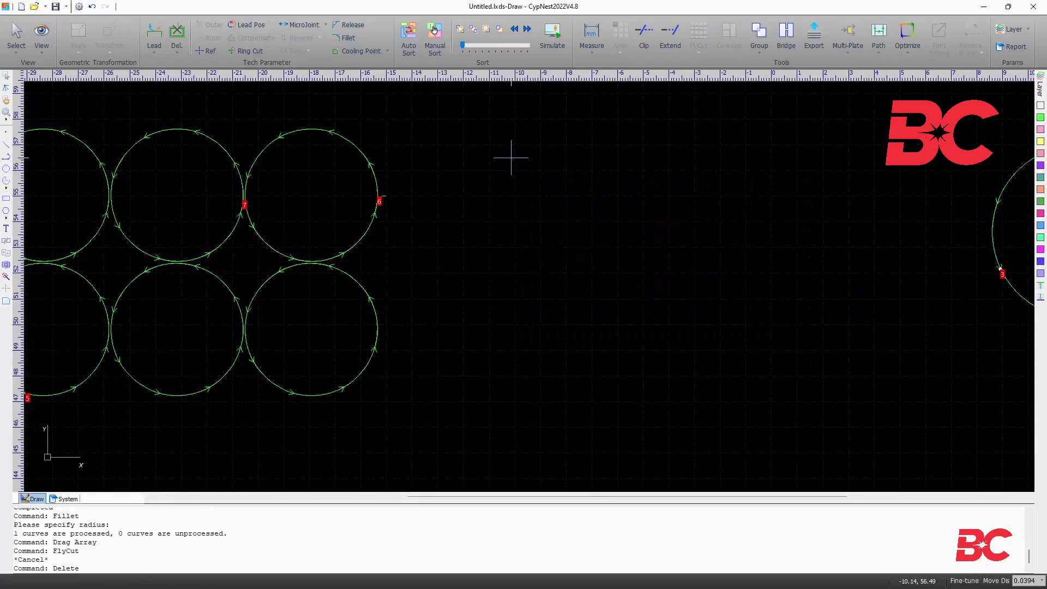
Step: Draw a rectangle about 2.9 by 0.9 beside the six-hole block and array it interactively into six rows and three columns with 0.07874in spacing
left_click(6, 199)
left_click(468, 133)
left_click(543, 157)
left_click(621, 43)
left_click(648, 77)
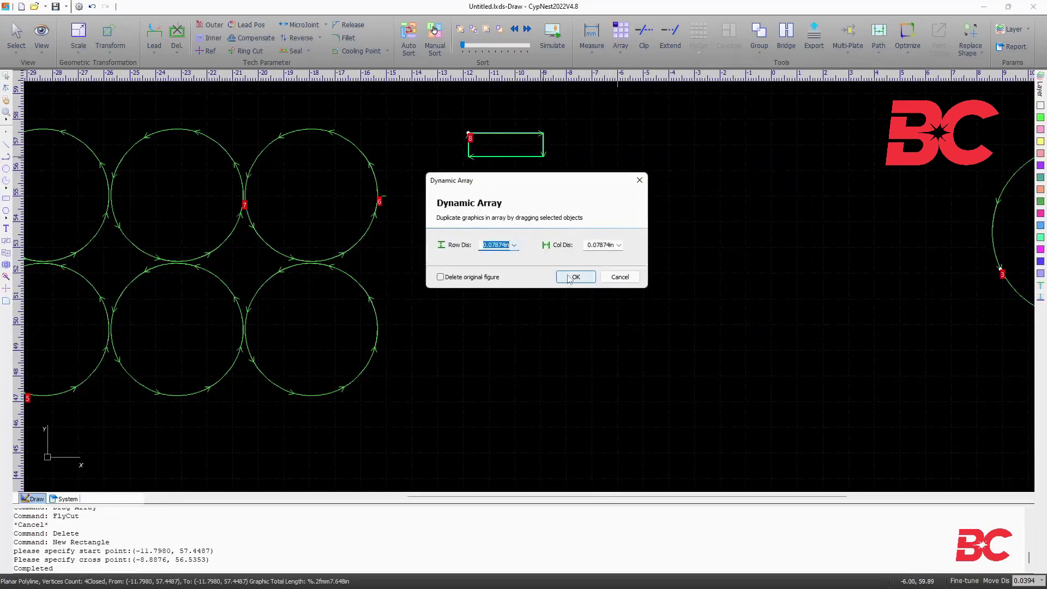
left_click(575, 277)
left_click_drag(467, 133, 444, 142)
Step: Apply Line FlyCut to the rectangle grid, starting at Top Left with Max Offset 0.03937in and Max Distance 0.7874in
left_click(698, 49)
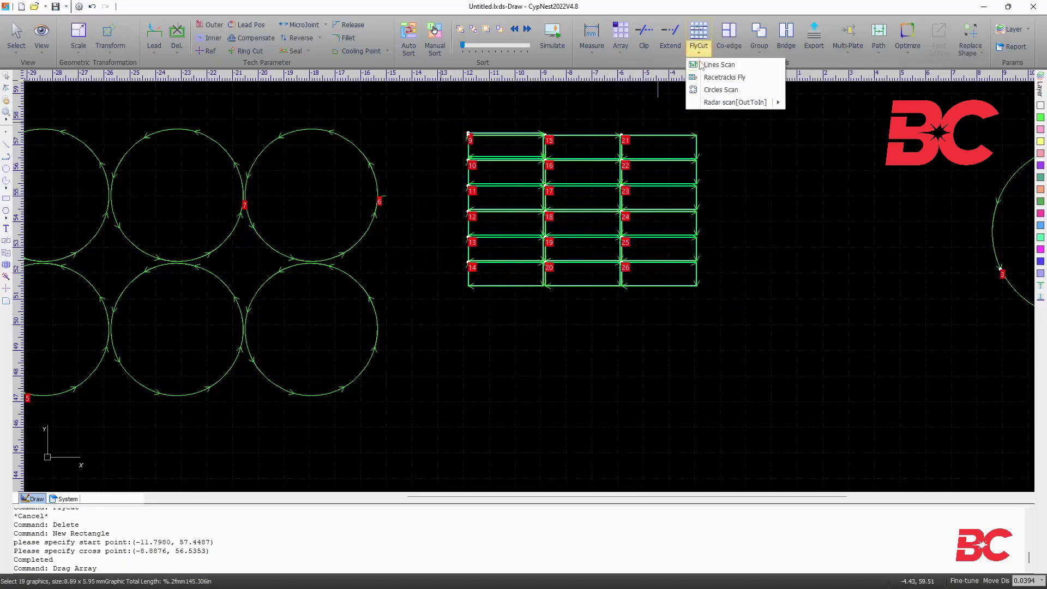
left_click(706, 66)
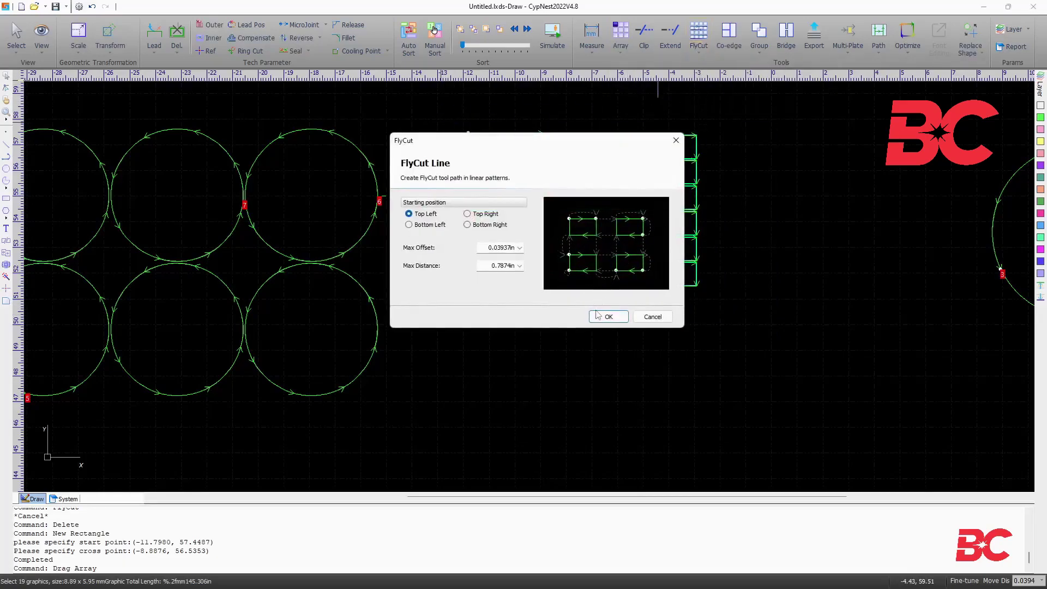
left_click(494, 248)
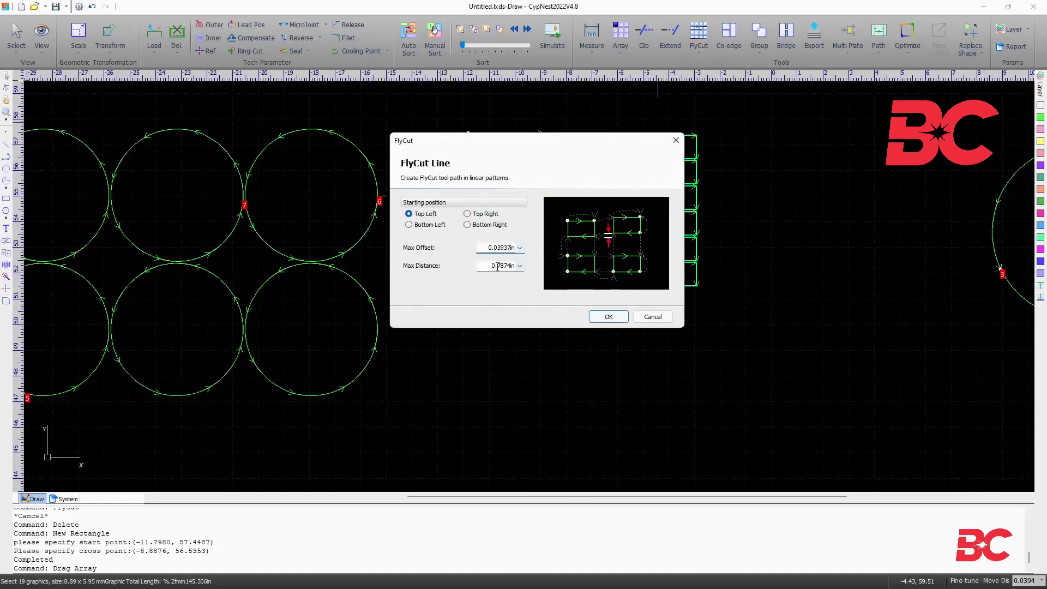
left_click(497, 266)
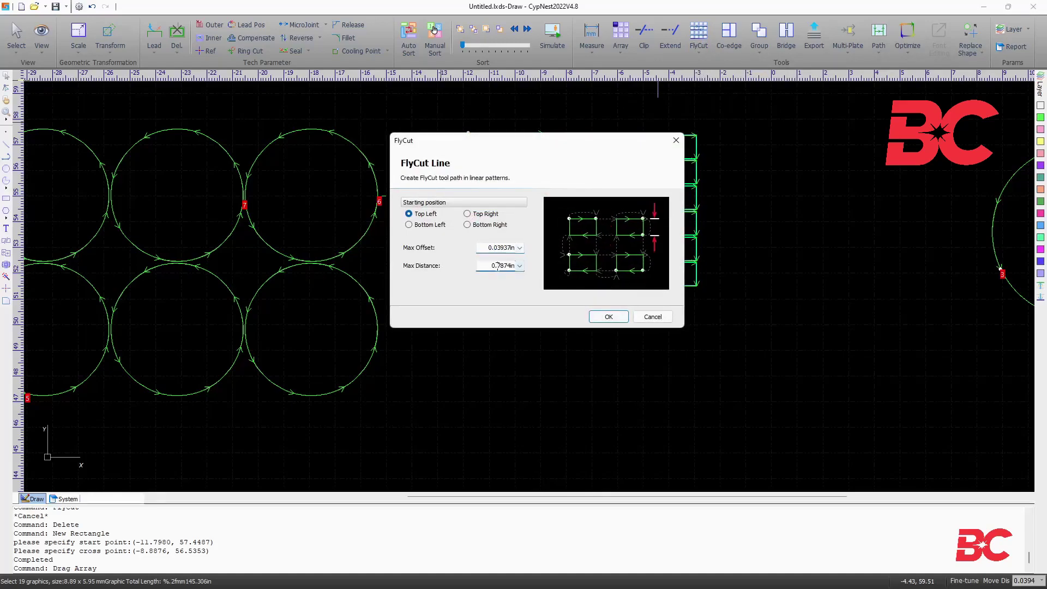
left_click(607, 316)
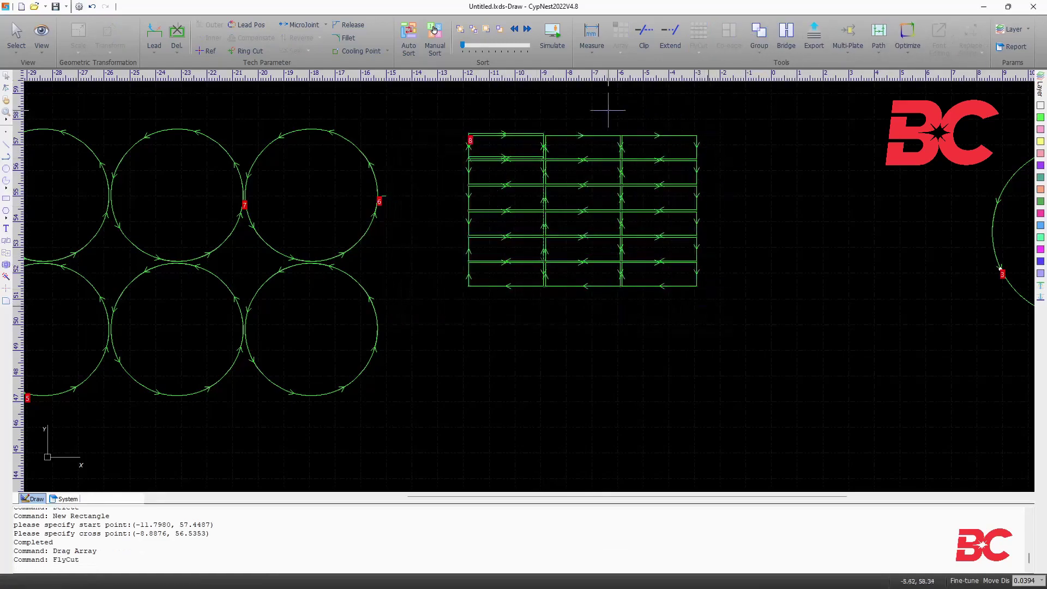
Step: Show the travel paths and examine how they connect the rectangle grid, the six-hole block and the other holes
scroll(760, 121, "up", 1)
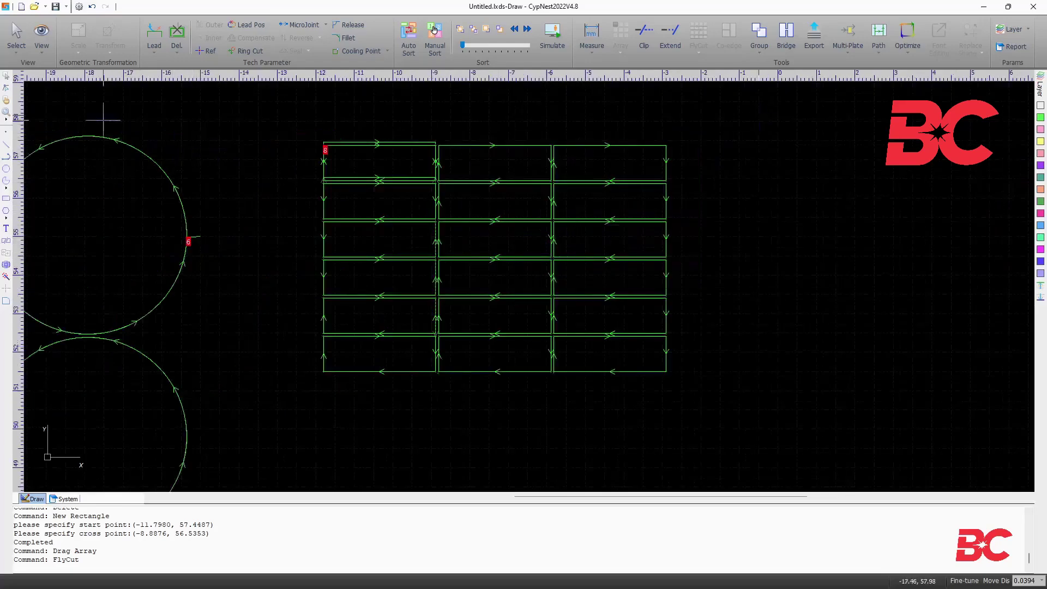
left_click(41, 44)
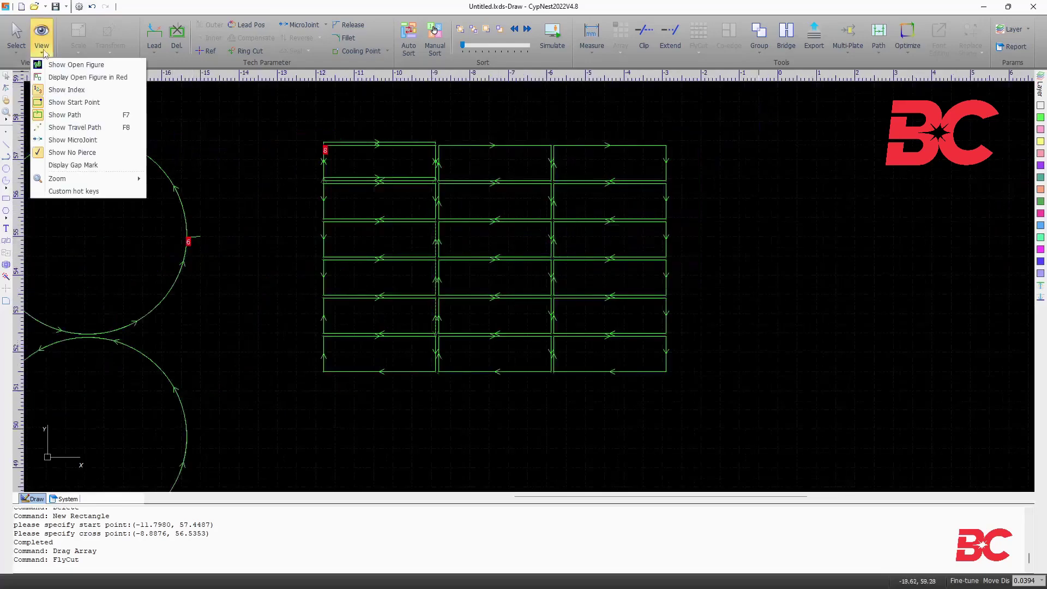
left_click(68, 126)
scroll(401, 218, "down", 1)
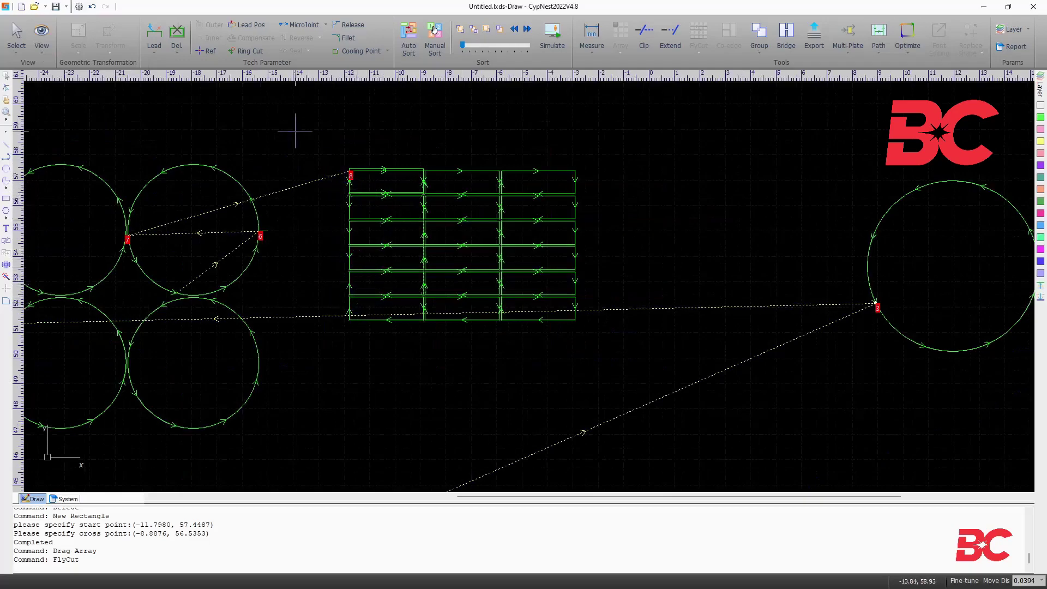
scroll(455, 312, "down", 5)
scroll(471, 306, "up", 3)
middle_click_drag(454, 330, 495, 313)
Step: Hide the index numbers and the travel paths in the drawing
left_click(41, 44)
left_click(66, 89)
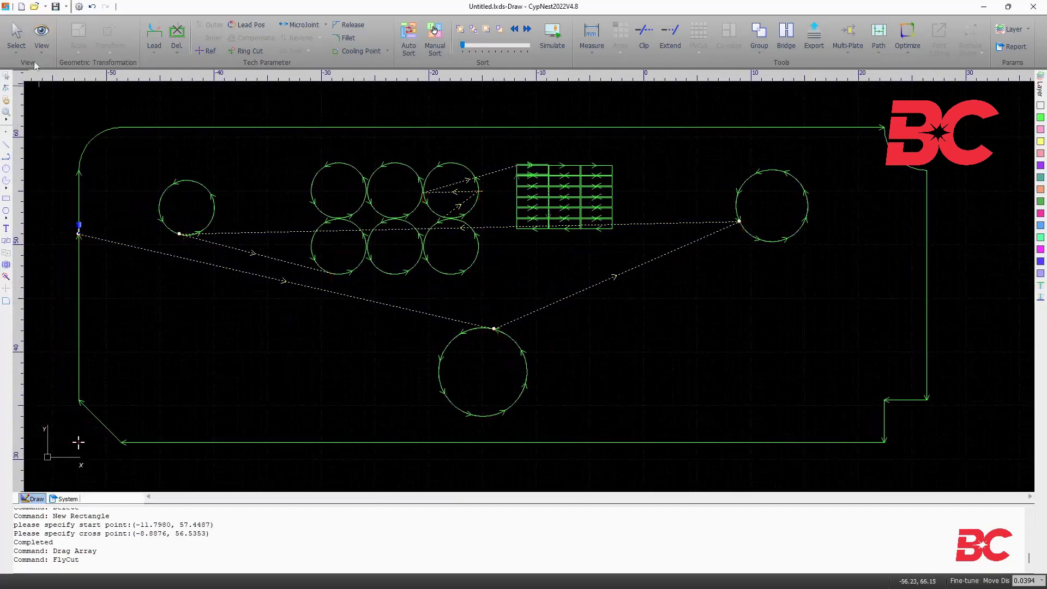
left_click(42, 44)
left_click(61, 126)
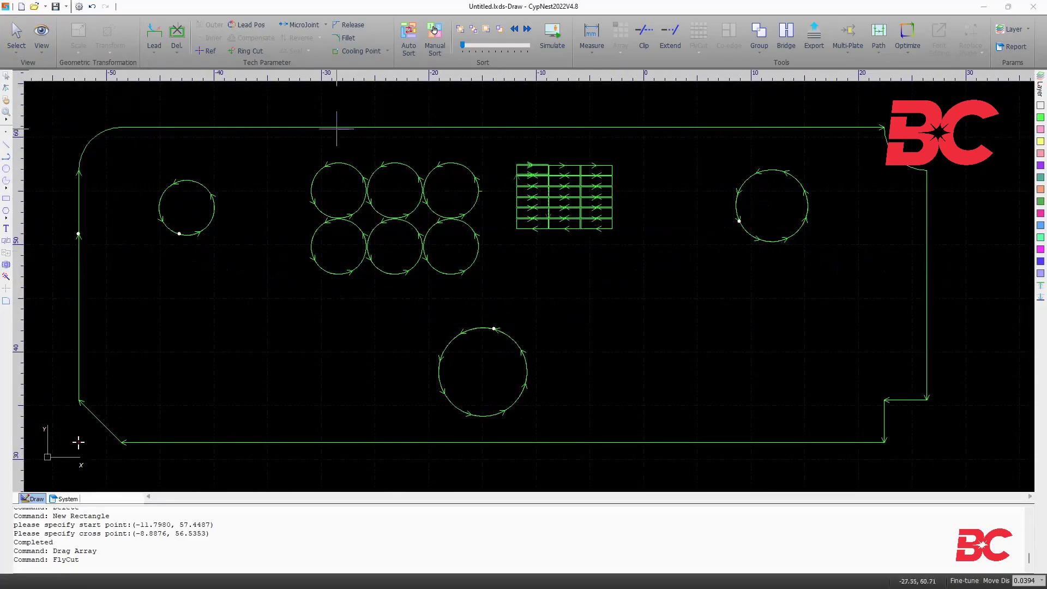
Step: Draw two separate rectangles side by side below the grid, about 5.6 by 2.2 and about 6.8 by 2.4
left_click(6, 198)
left_click(570, 269)
left_click(631, 292)
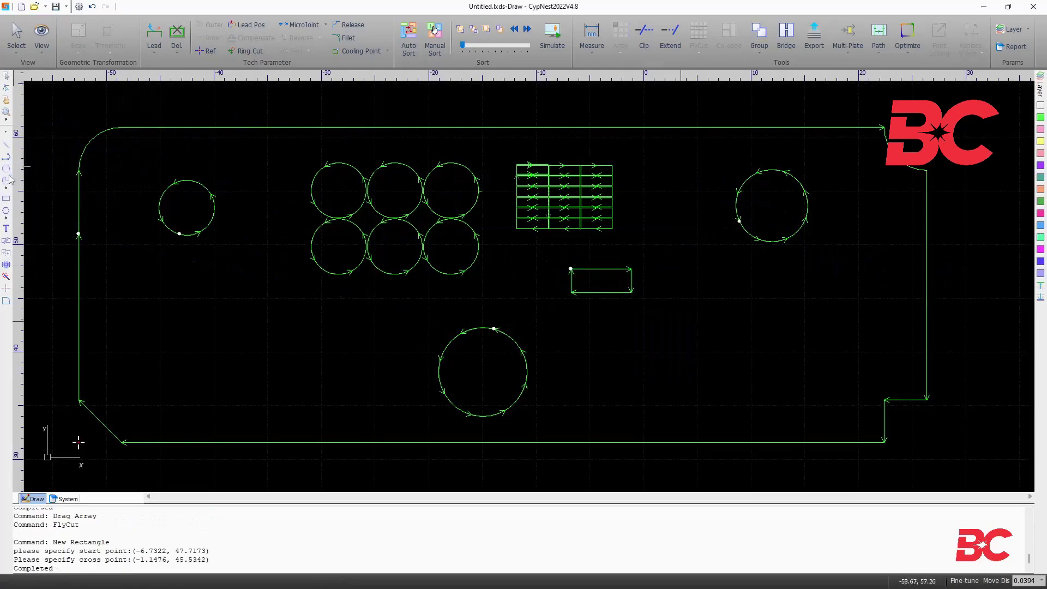
left_click(6, 198)
left_click(647, 268)
left_click(722, 294)
Step: Try Co-edge on the two rectangles, and place them edge to edge with three copies of the larger one stacked beneath it
left_click_drag(747, 311, 566, 266)
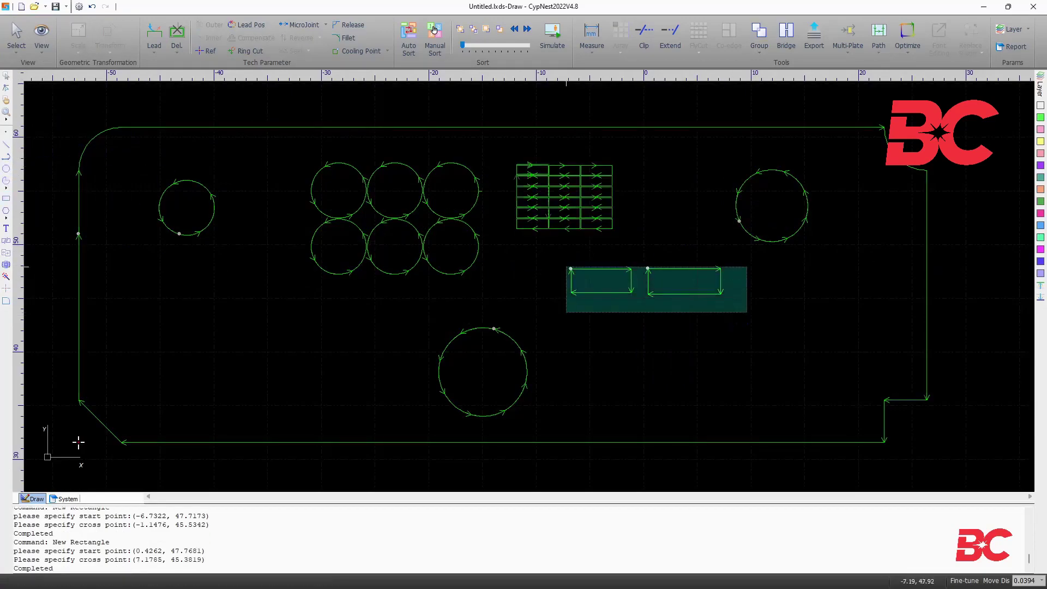
left_click(729, 33)
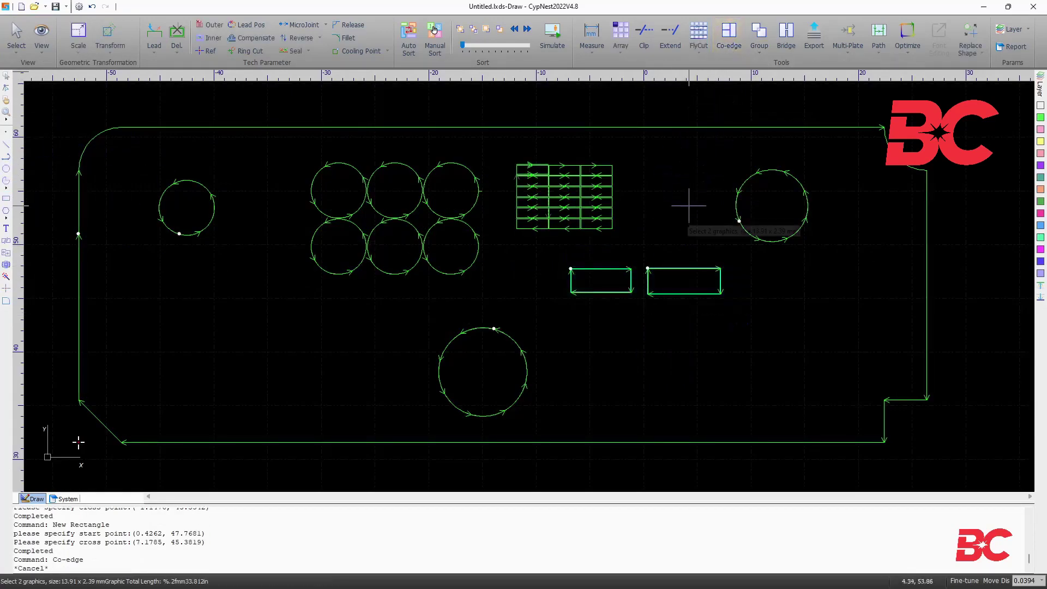
left_click_drag(671, 267, 649, 338)
left_click(753, 301)
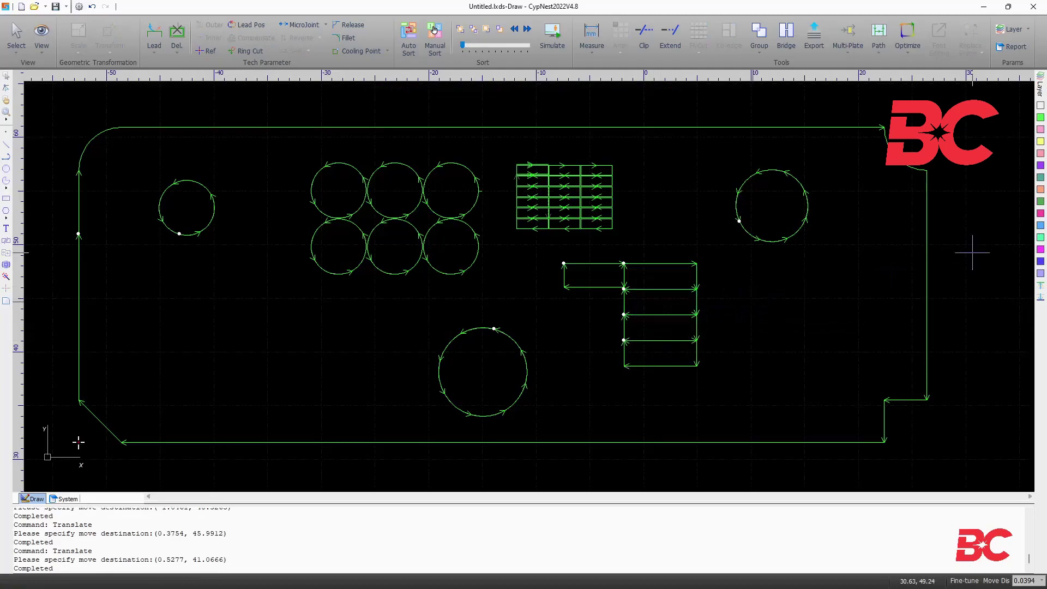
Step: Group the five adjoining rectangles, and degroup them into individually selectable shapes
left_click_drag(739, 390, 559, 254)
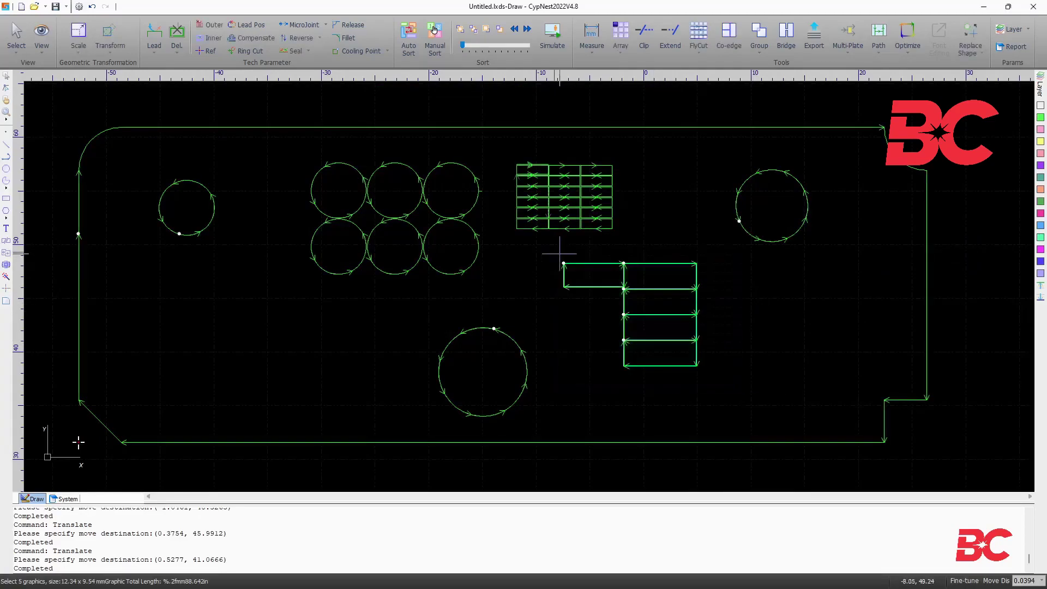
left_click(758, 34)
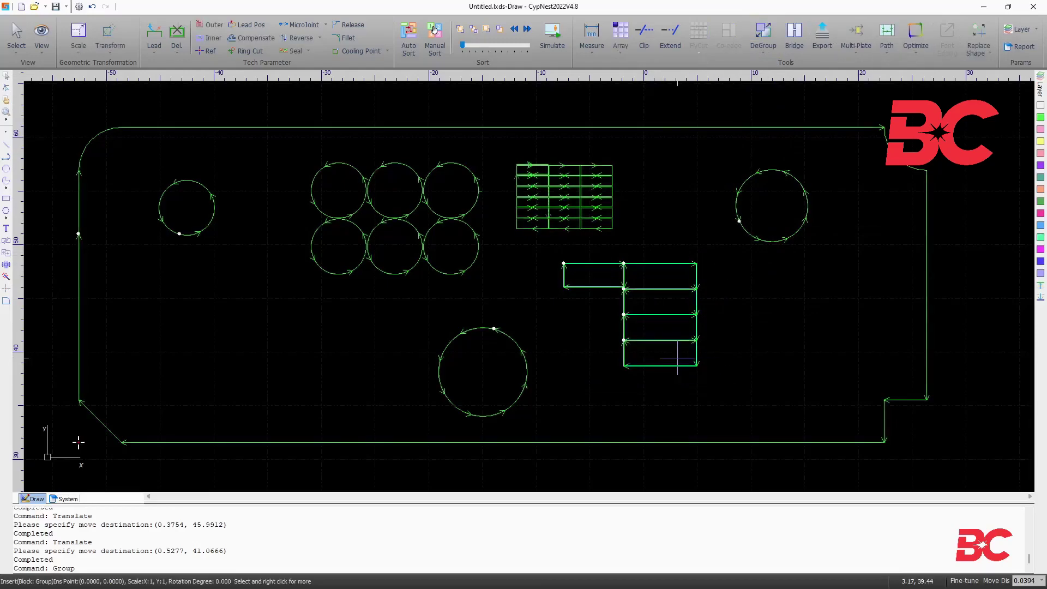
left_click_drag(722, 374, 557, 256)
left_click(762, 49)
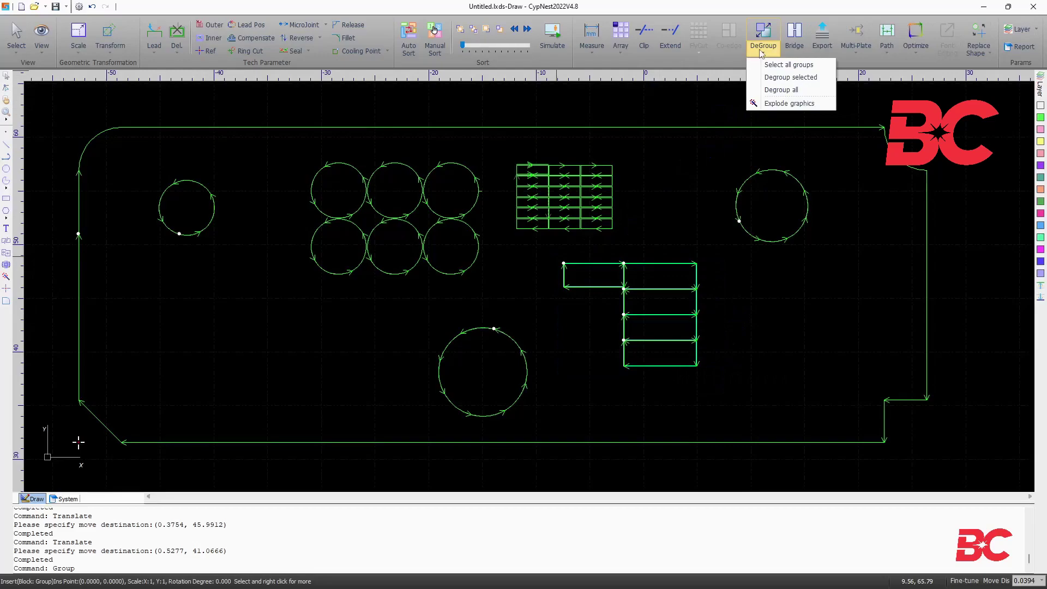
left_click(784, 89)
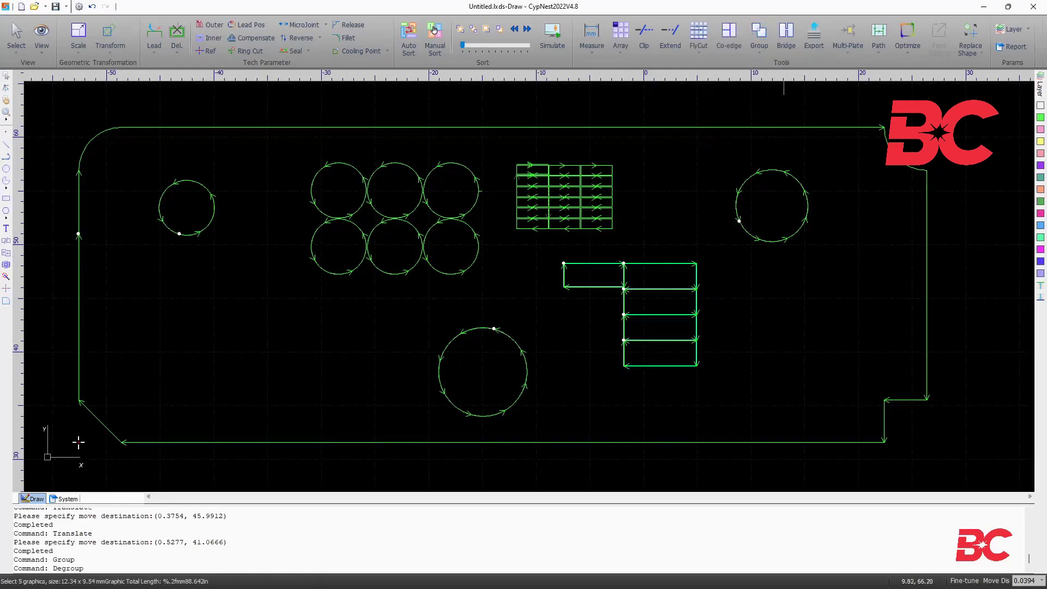
left_click_drag(715, 385, 668, 360)
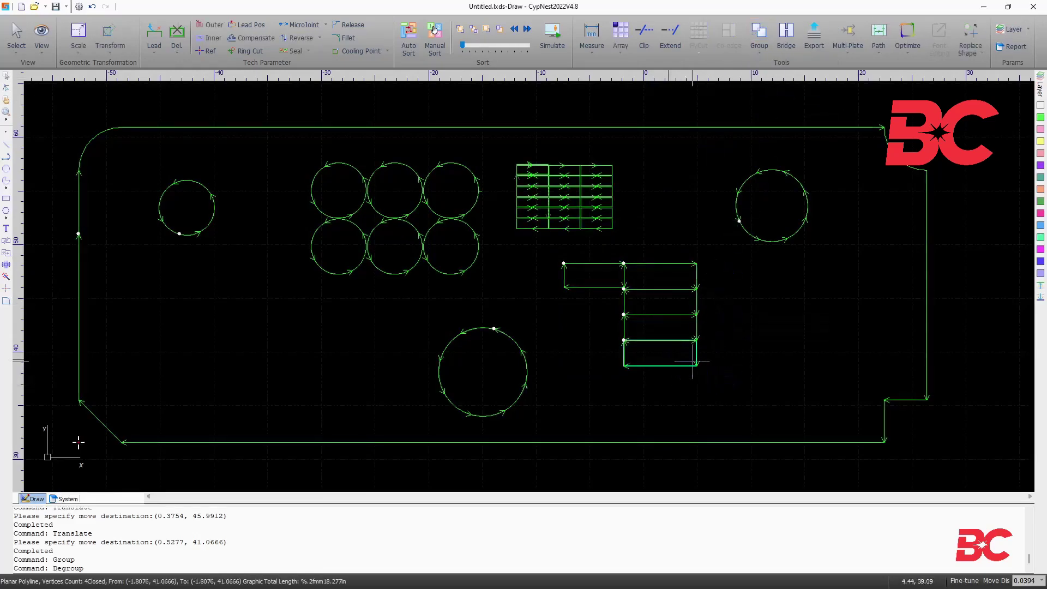
Step: Select all groups in the drawing, and clear the selection
left_click_drag(739, 386, 555, 249)
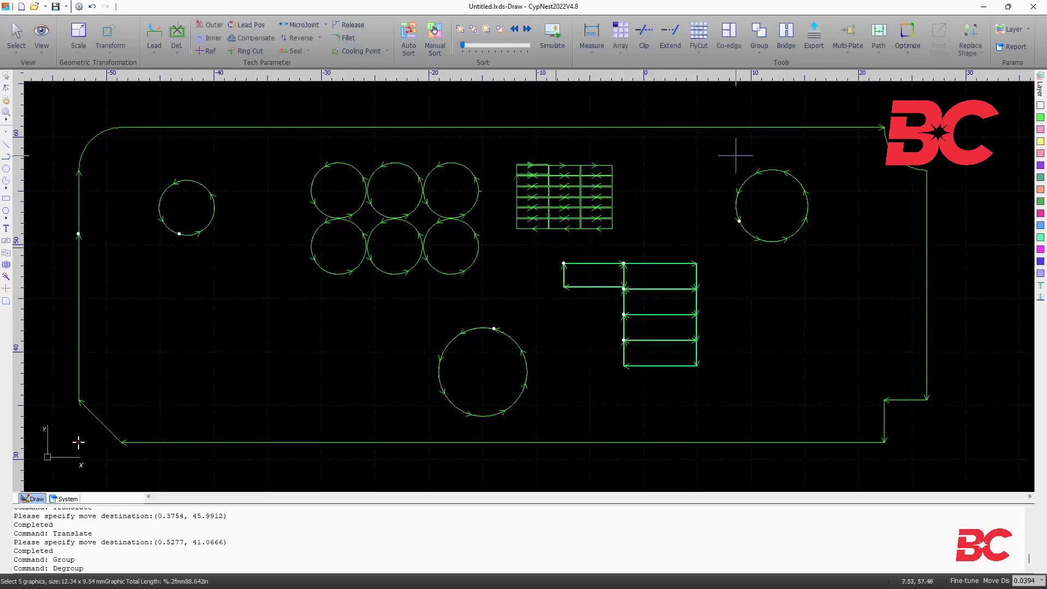
left_click(759, 56)
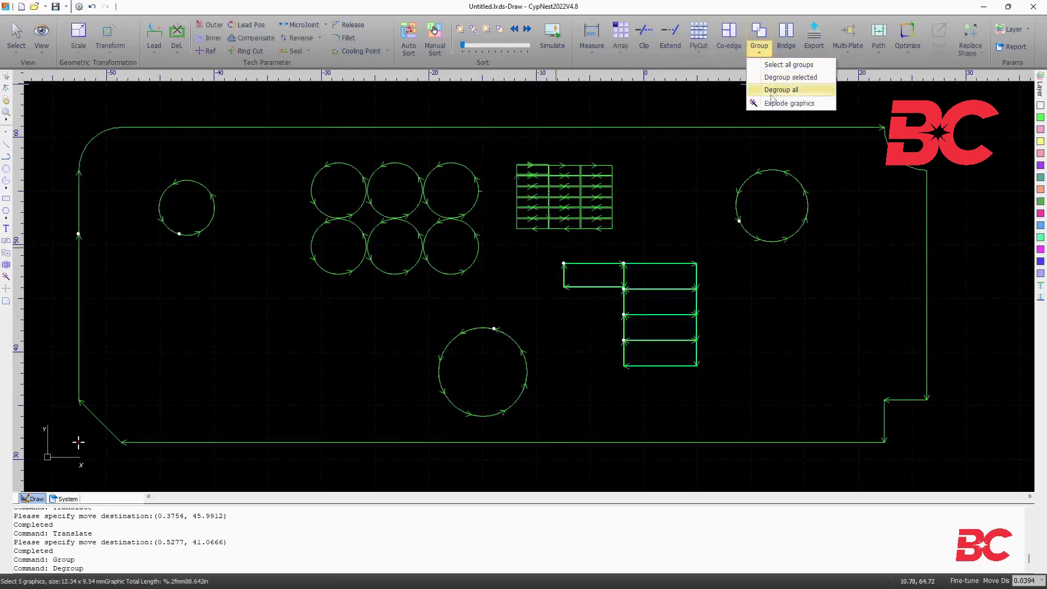
left_click(785, 65)
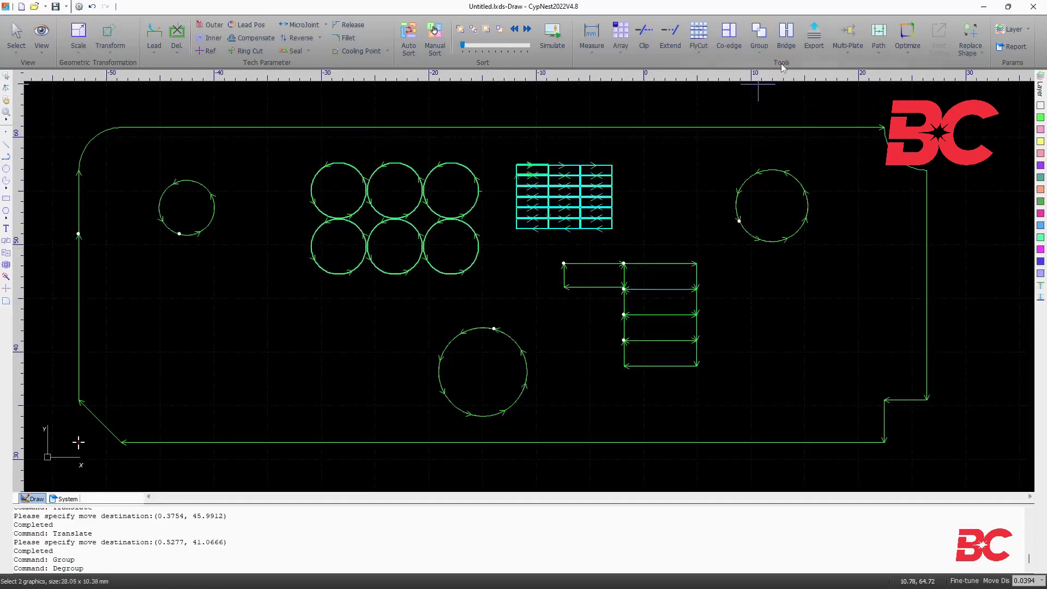
left_click(748, 275)
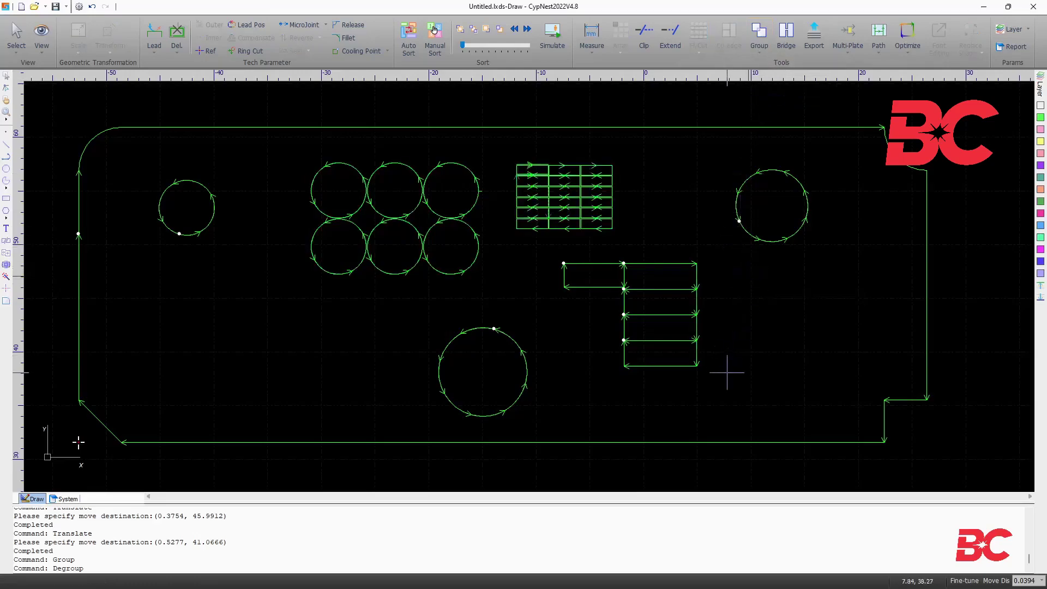
Step: Explode the five adjoining rectangles into separate line segments, and select several of the resulting segments
left_click_drag(728, 374, 554, 250)
left_click(756, 58)
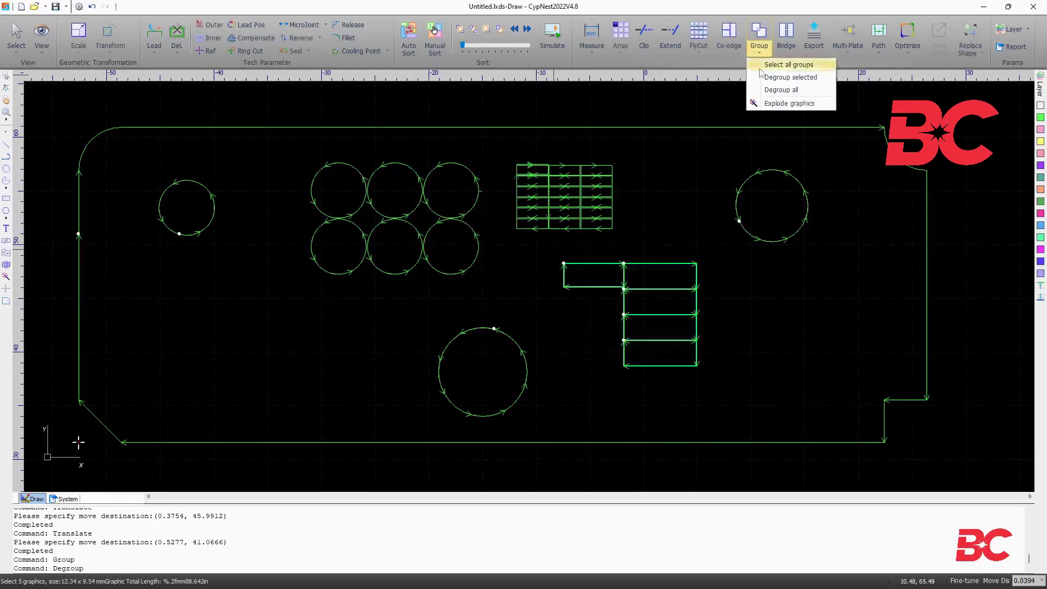
left_click(768, 102)
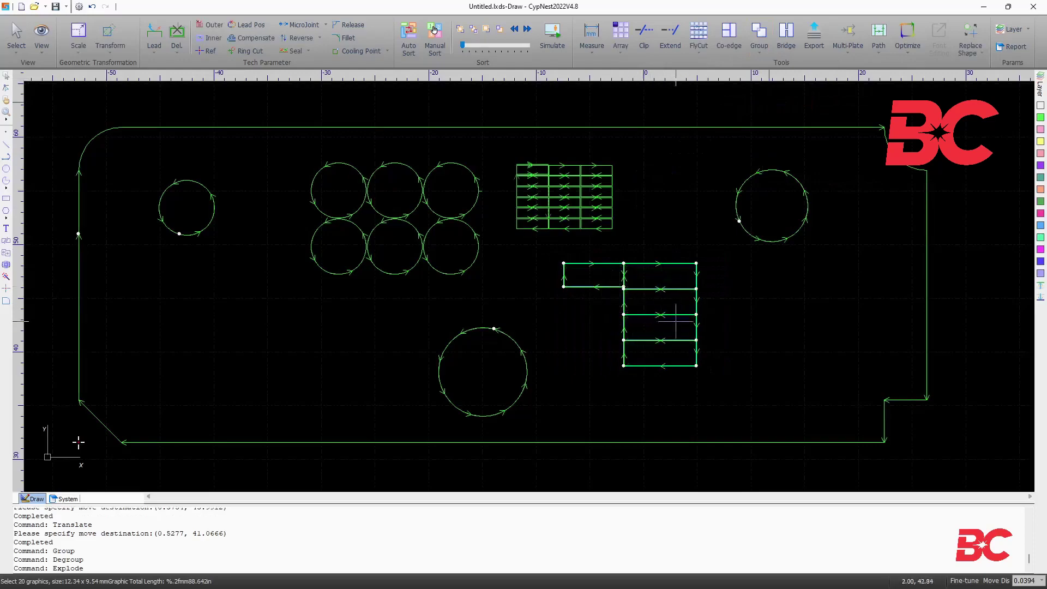
left_click_drag(708, 380, 676, 352)
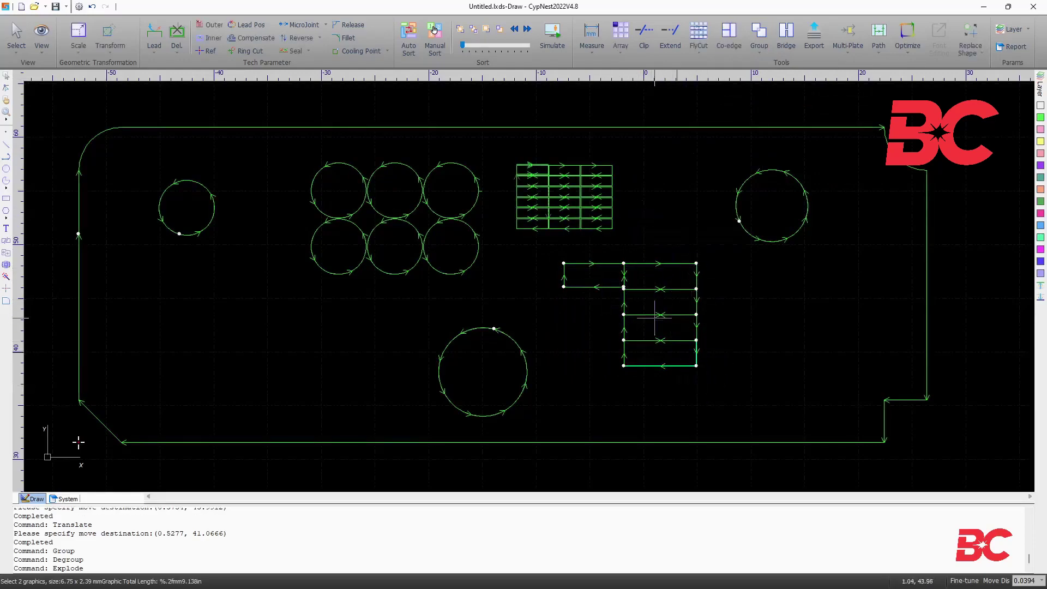
left_click_drag(589, 305, 573, 277)
left_click_drag(715, 388, 615, 332)
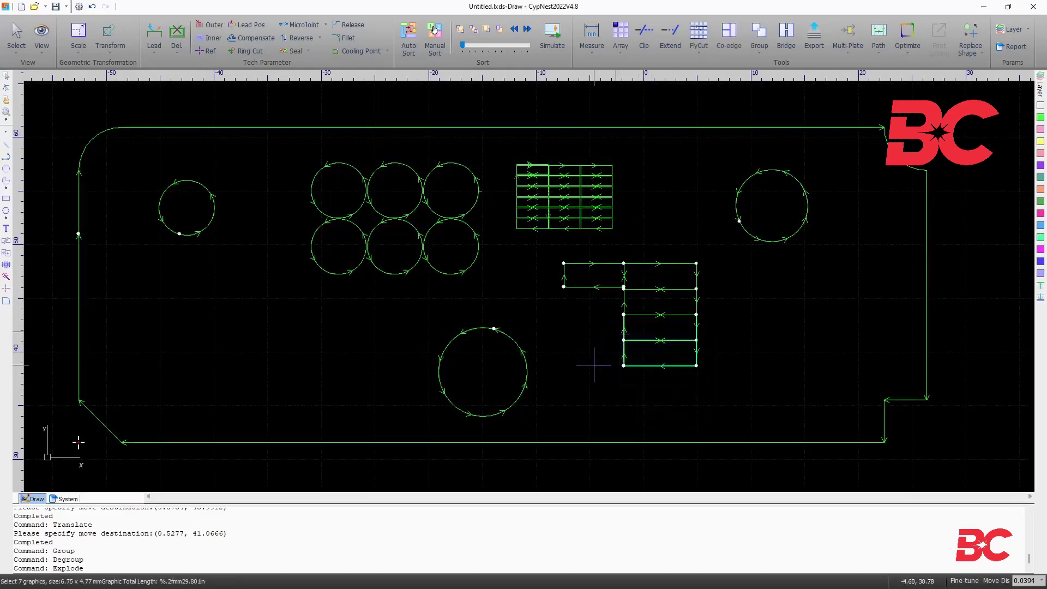
left_click(604, 376)
key("Delete")
Step: Bridge the plate outline with a 0.1969 in wide bridge running diagonally from its upper edge at about X -8.8 to its lower edge at about X 14.7
left_click(786, 37)
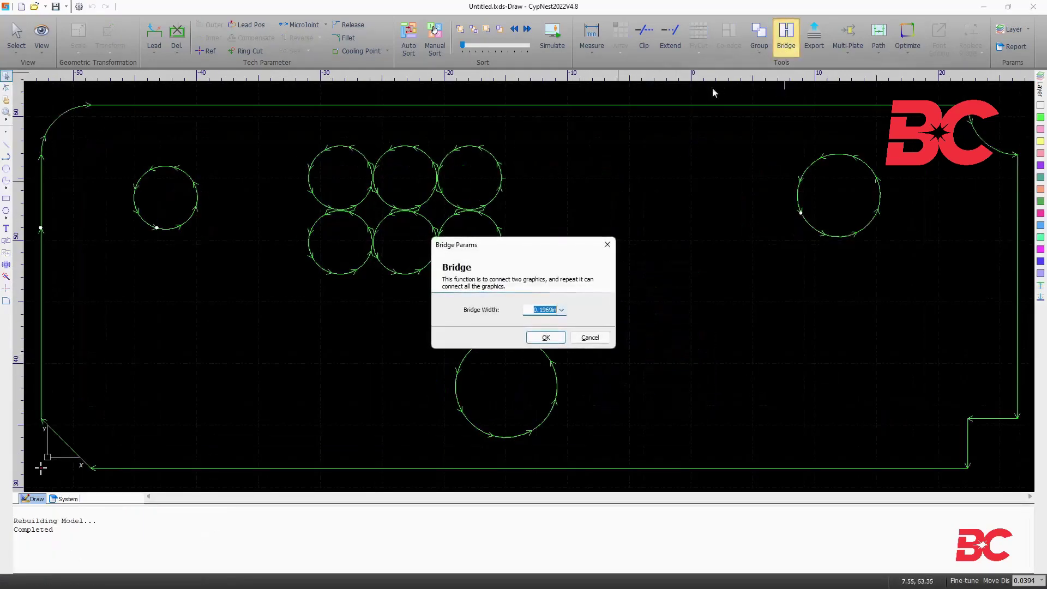
left_click(537, 334)
left_click(586, 105)
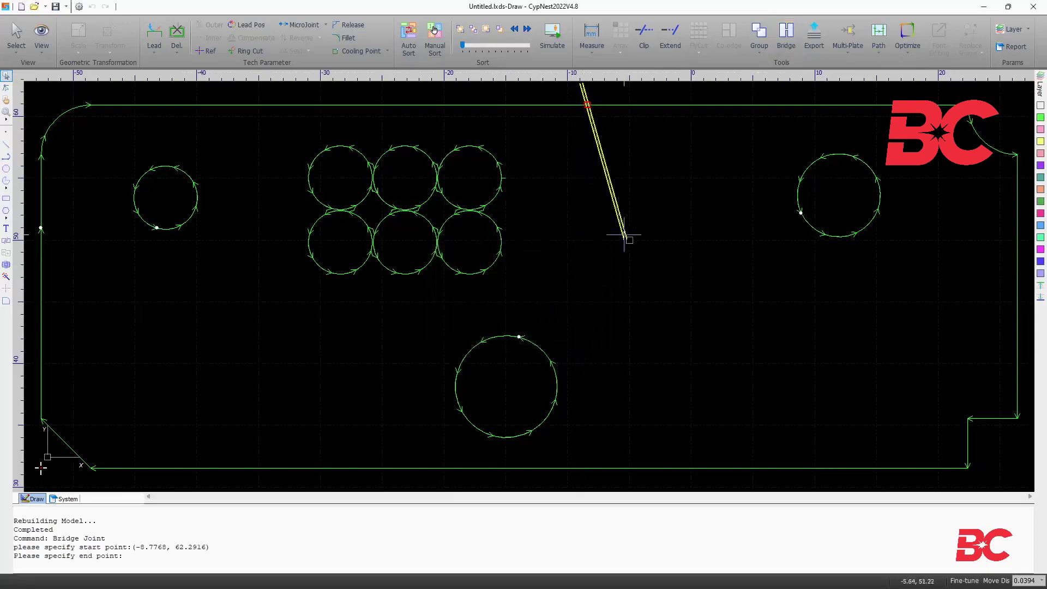
left_click(869, 468)
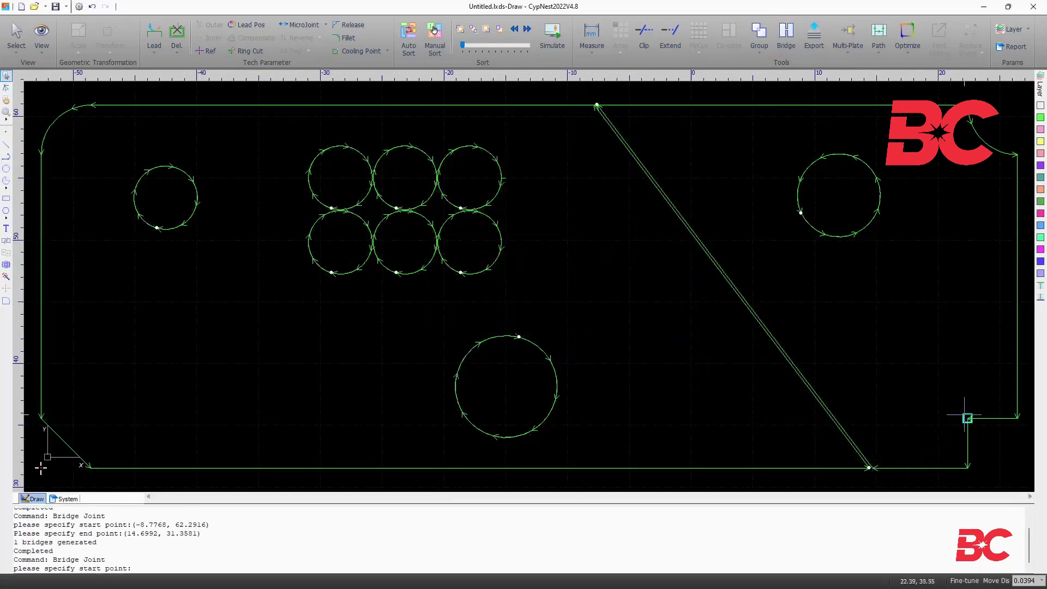
Step: Bridge diagonally across the small circle at the plate's upper left corner, and inspect the bridges up close
left_click(710, 223)
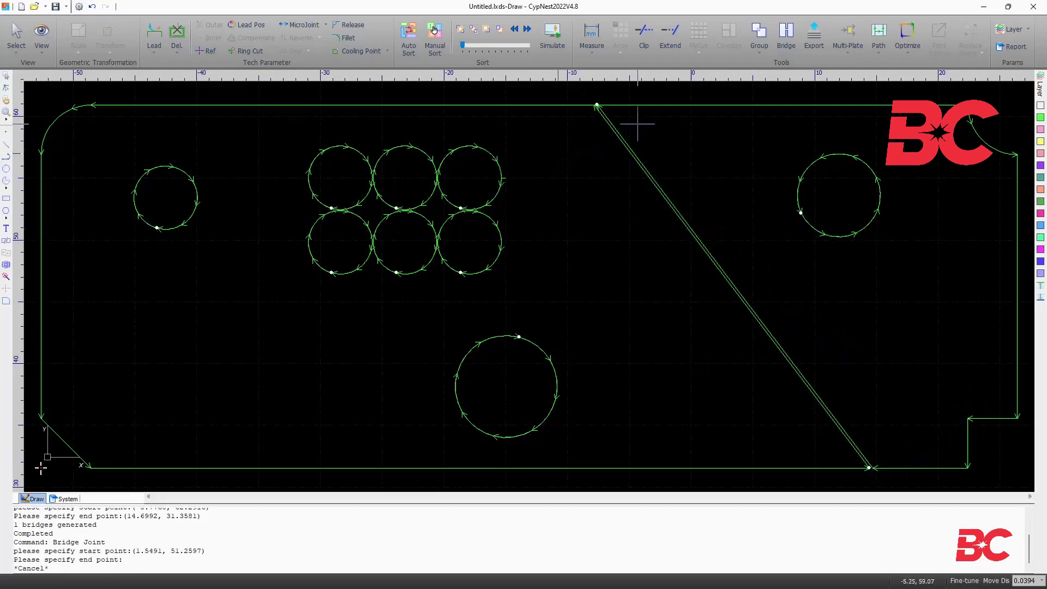
left_click(786, 37)
left_click(538, 335)
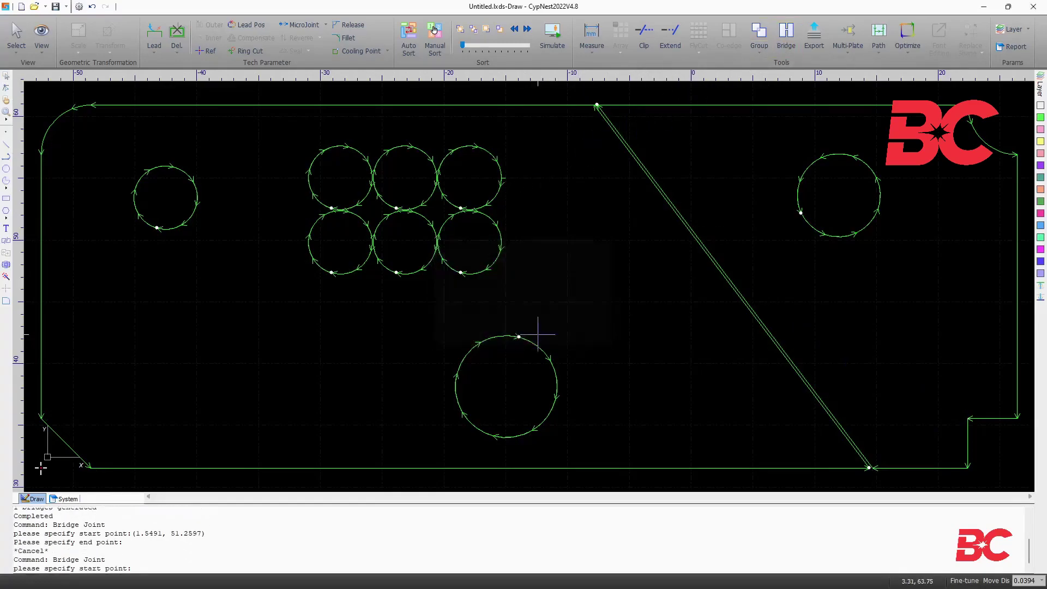
left_click(121, 158)
left_click(196, 231)
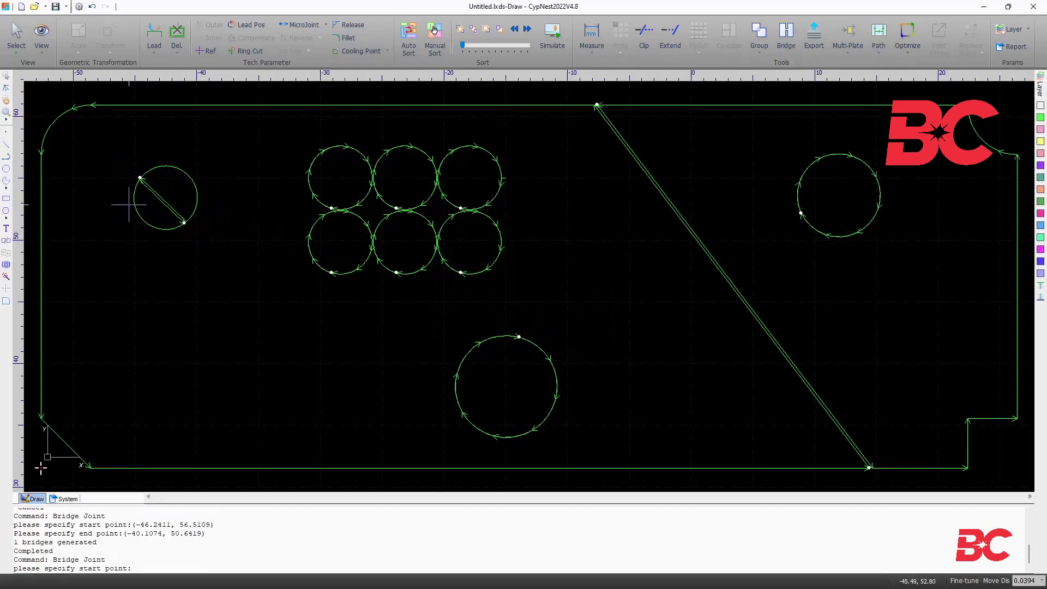
scroll(129, 205, "up", 3)
scroll(173, 124, "down", 5)
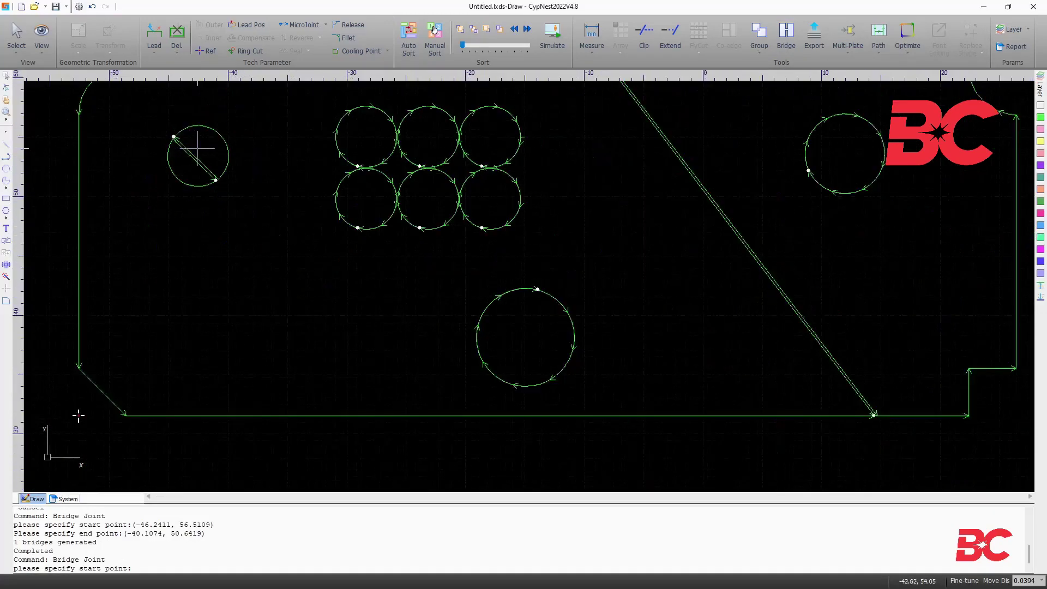
scroll(547, 104, "up", 5)
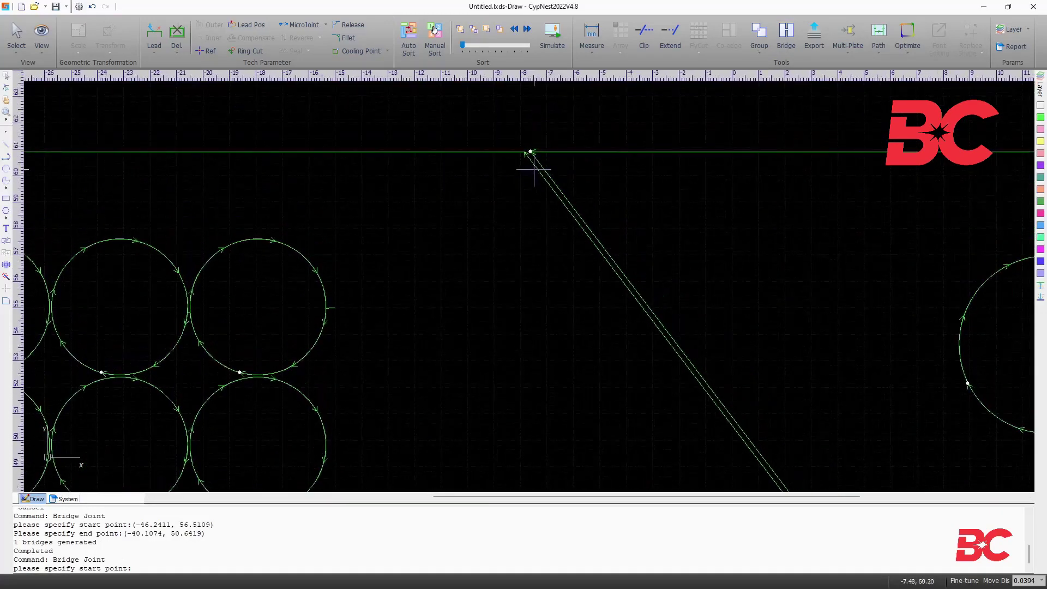
scroll(534, 148, "down", 3)
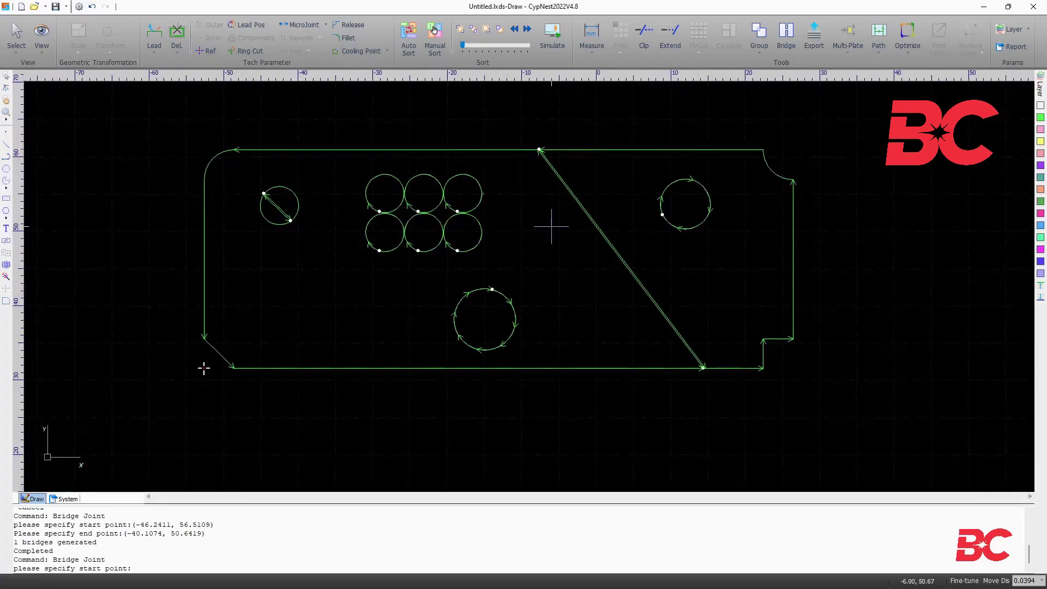
scroll(551, 226, "up", 1)
middle_click_drag(566, 227, 610, 229)
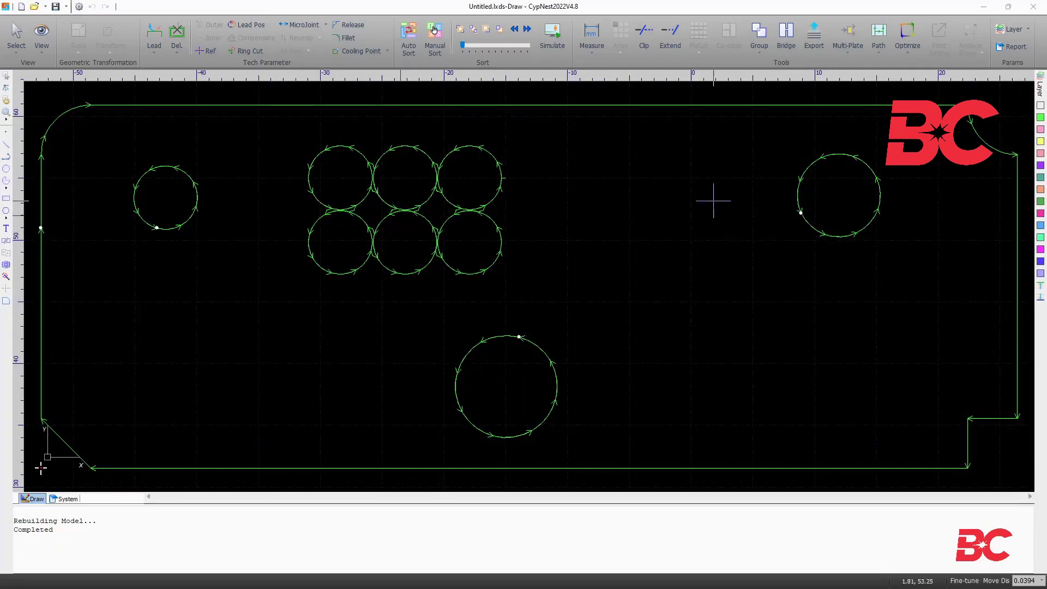
Step: Export the drawing as a Laser Cut Document V2 (.lxds) file named "tes"
left_click(821, 29)
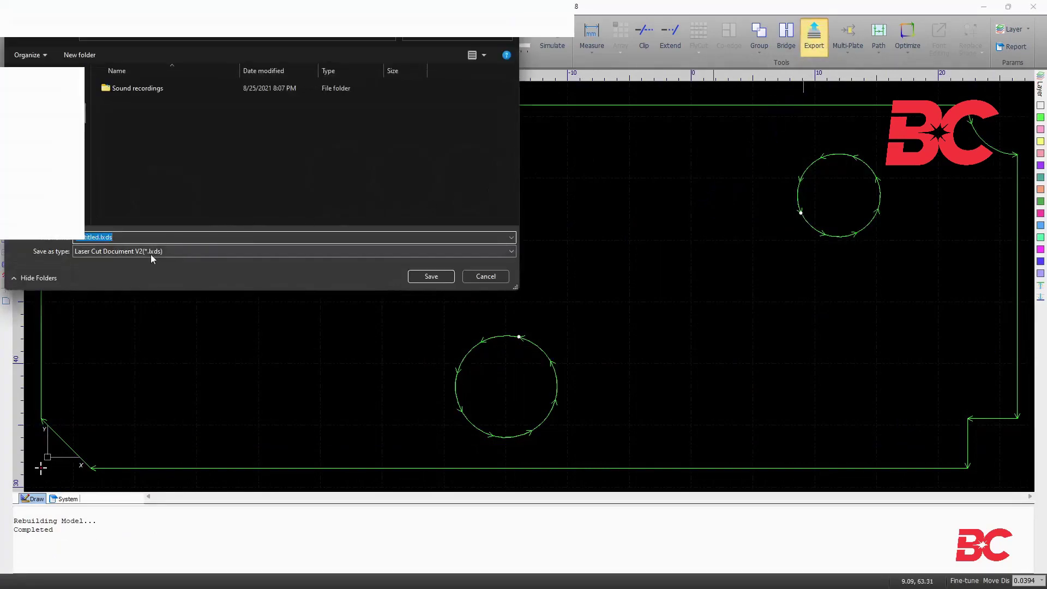
type("tes")
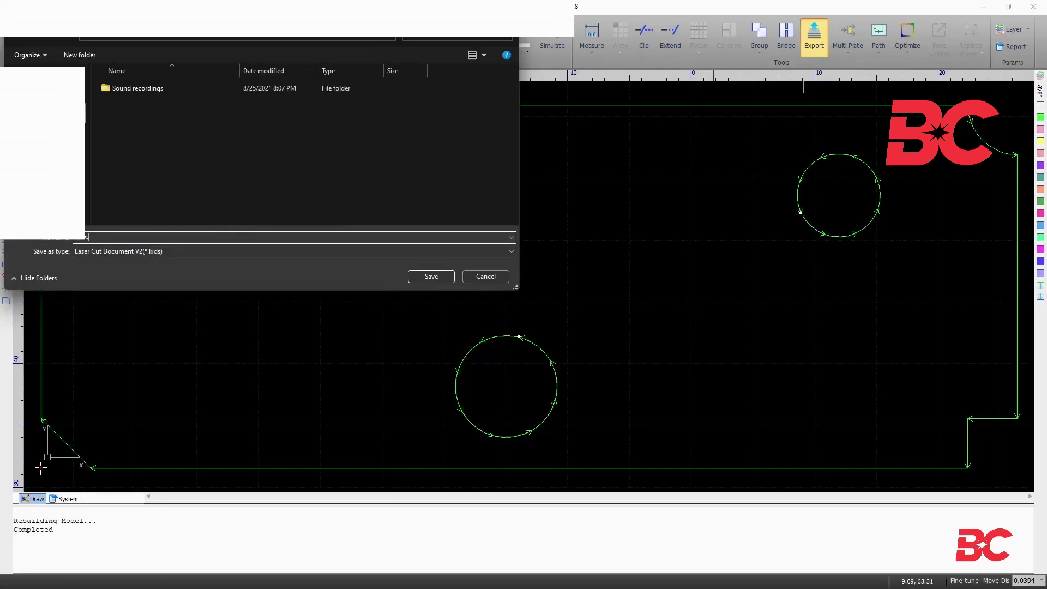
left_click(431, 276)
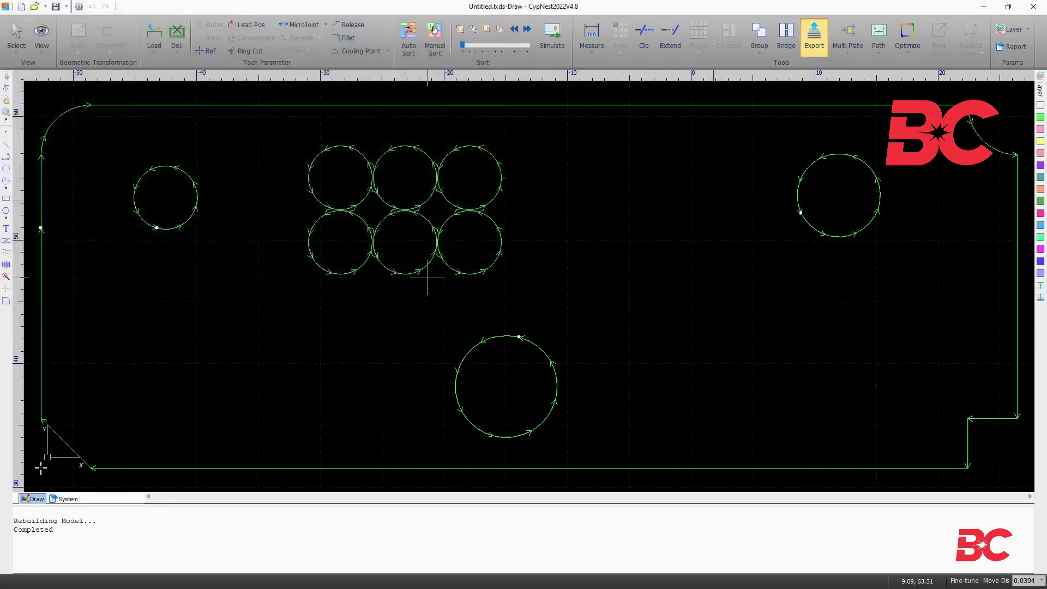
Step: Inspect the tool path for crossovers, and clear the path check result
left_click(875, 43)
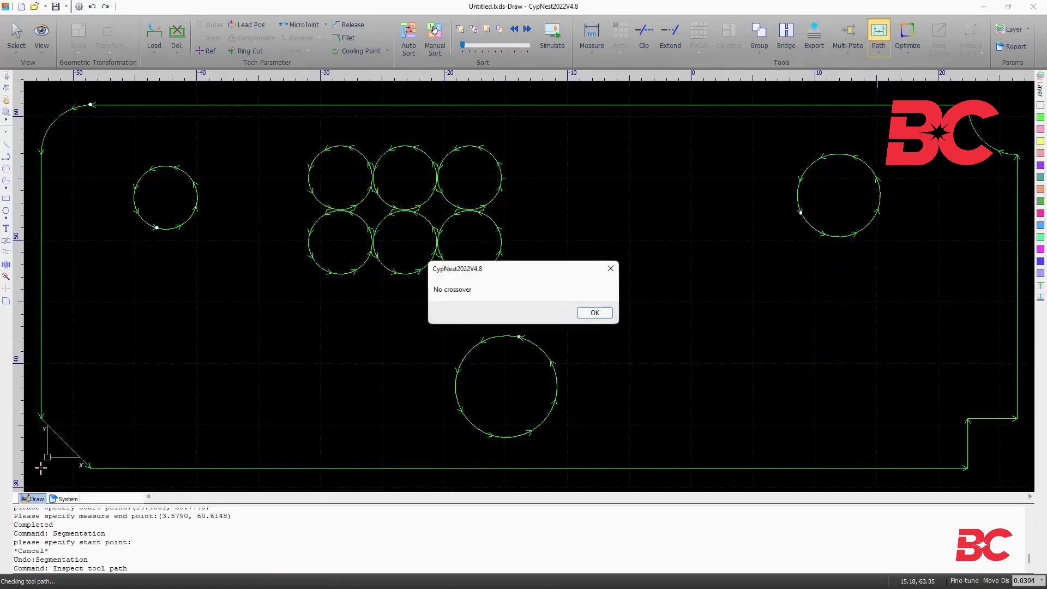
left_click(594, 312)
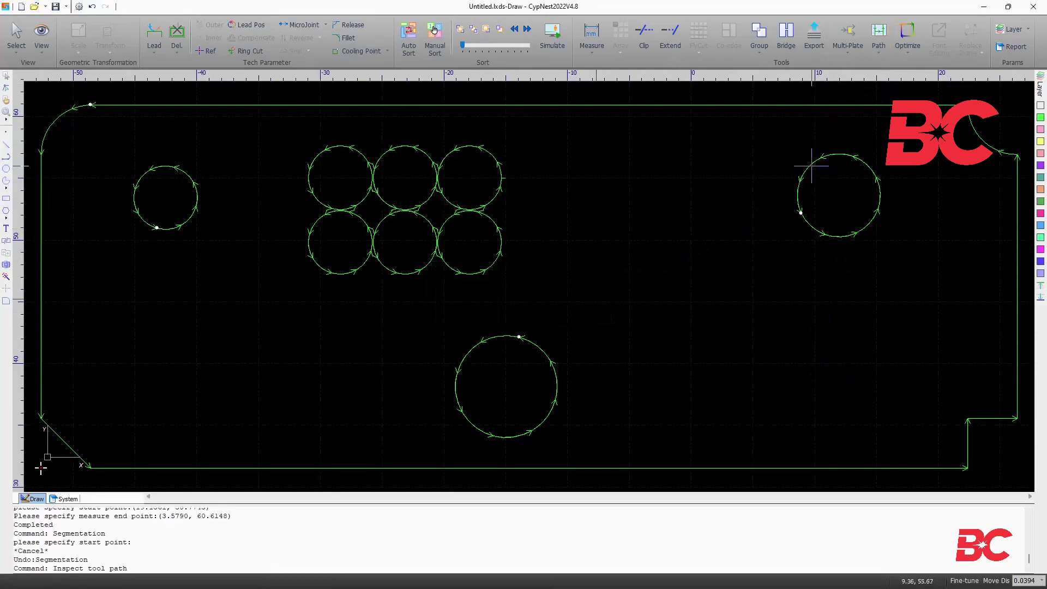
left_click(882, 52)
left_click(919, 64)
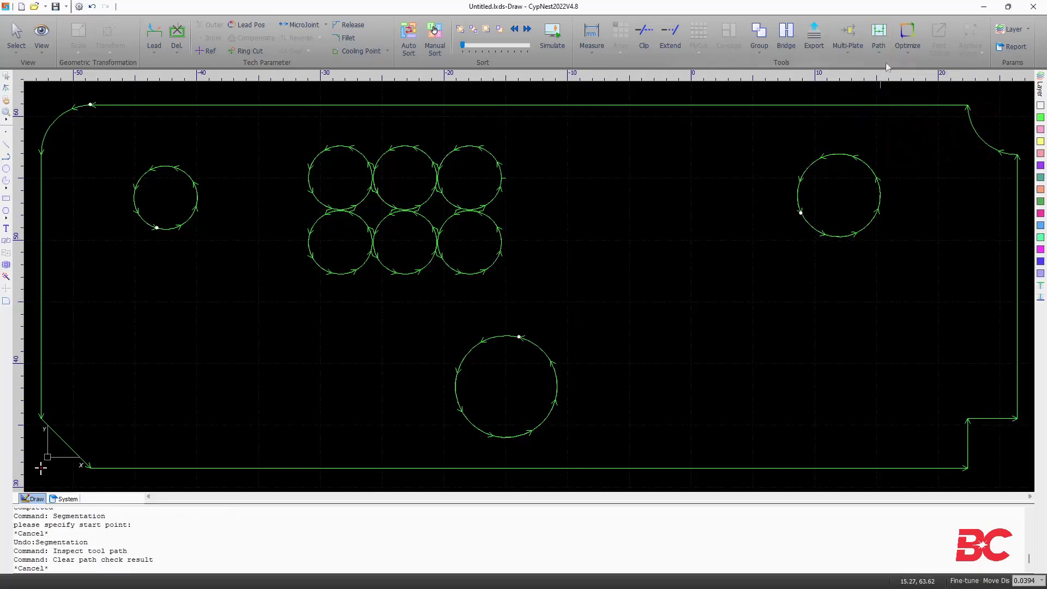
Step: Split the plate outline's upper edge at about X 5.2, -24.4 and -8.9, and select the separated pieces
left_click(912, 53)
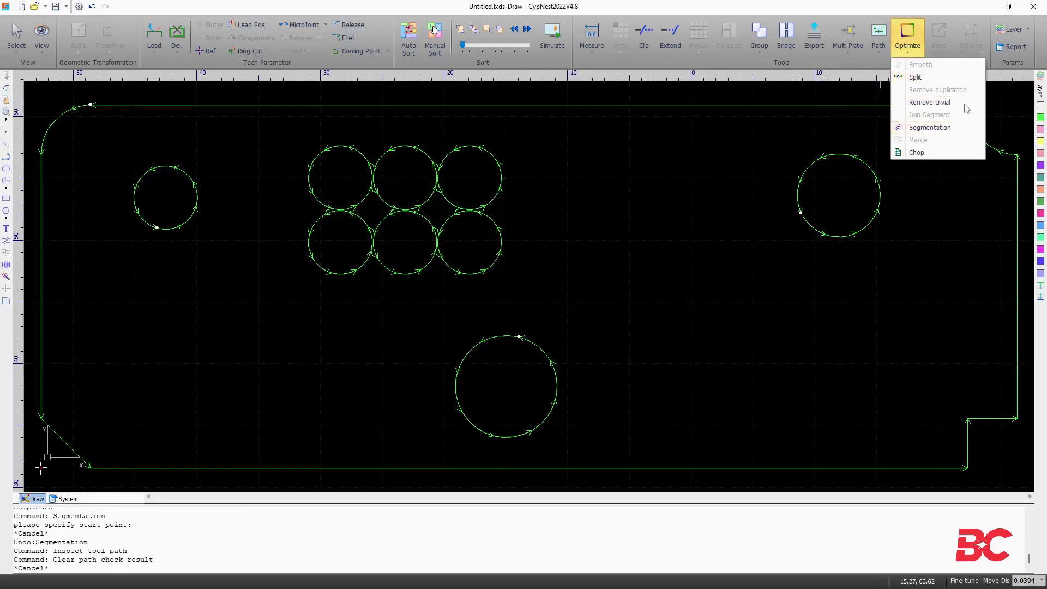
left_click(916, 77)
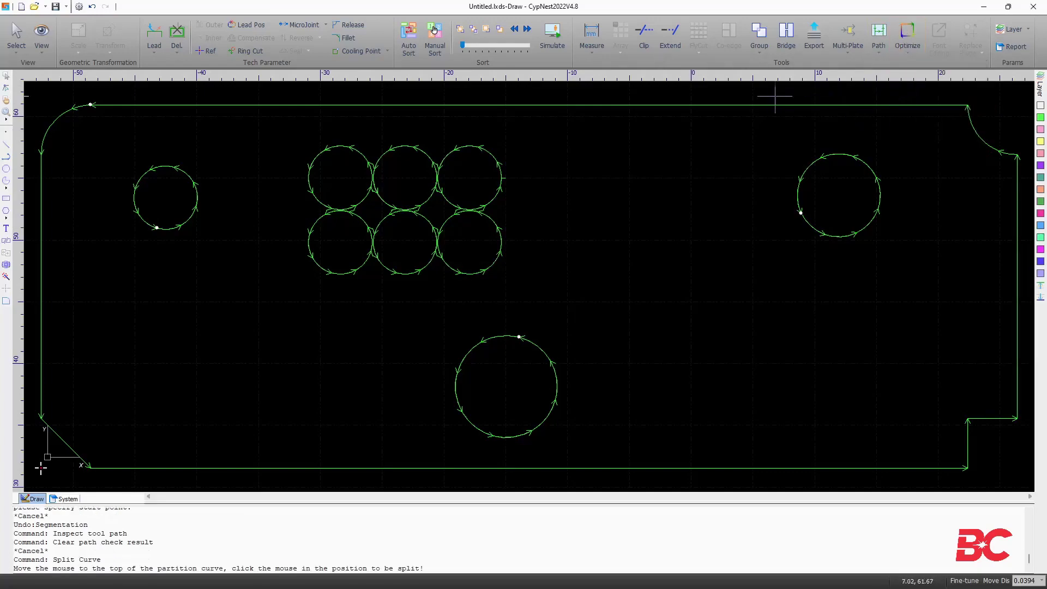
left_click(756, 104)
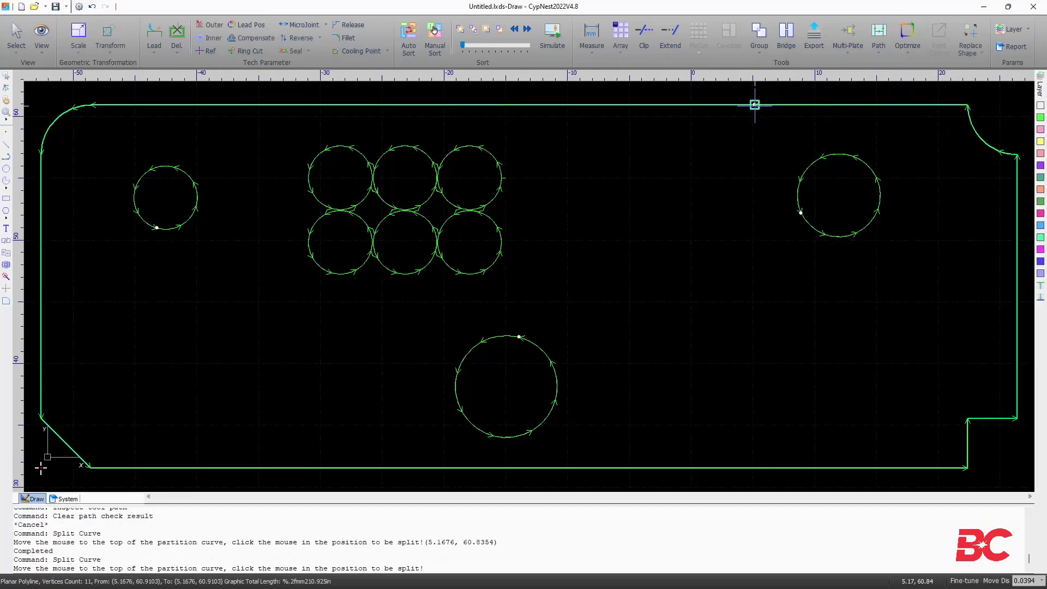
left_click(389, 104)
left_click(581, 104)
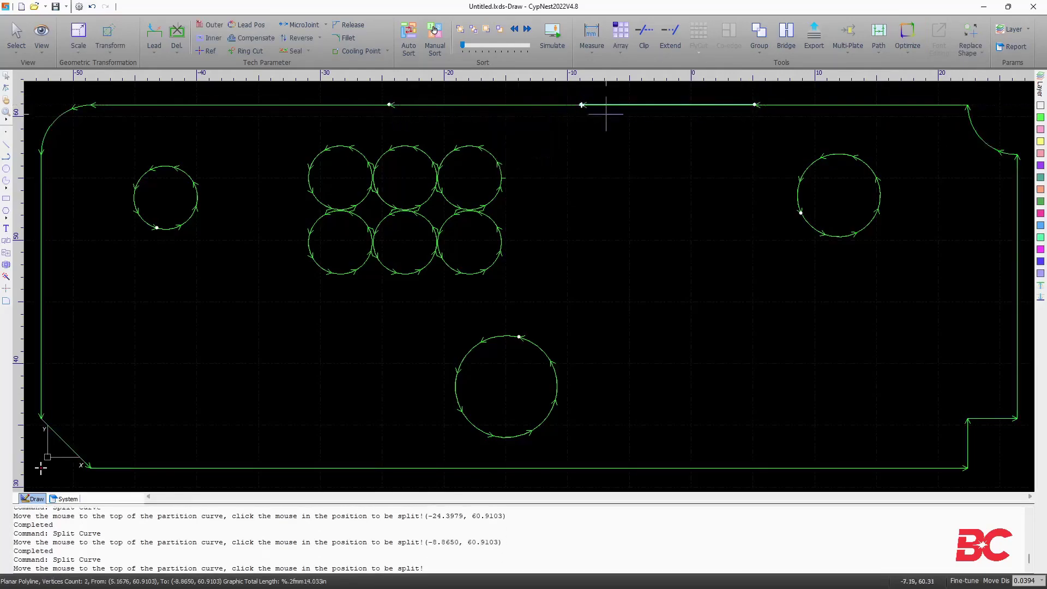
key("Escape")
key("Escape")
left_click_drag(678, 144, 635, 101)
key("Escape")
left_click(790, 104)
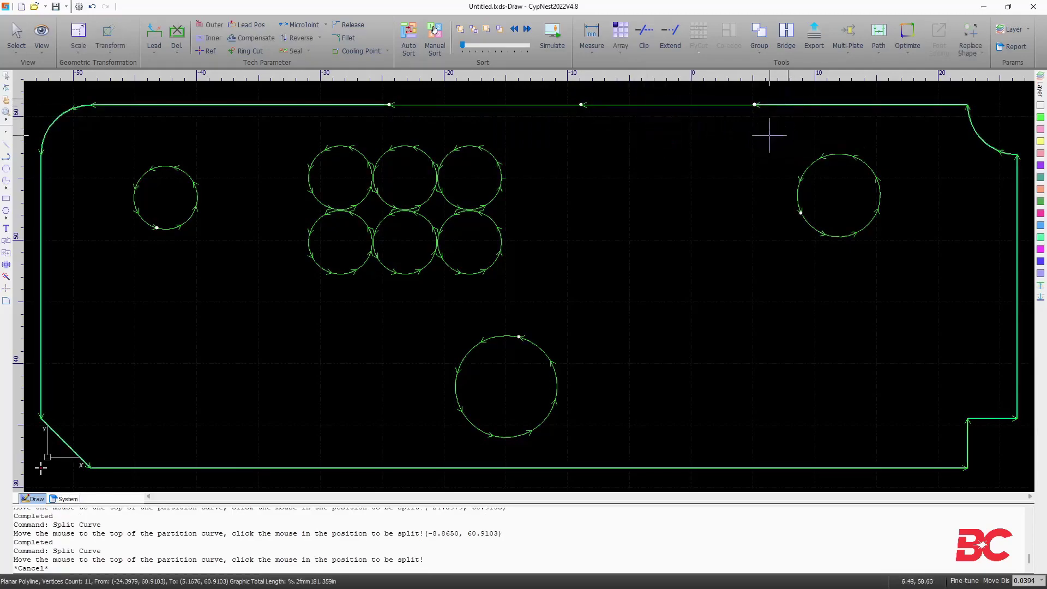
key("Escape")
Step: Remove trivial graphics smaller than 0.00039 in from the drawing
left_click(907, 52)
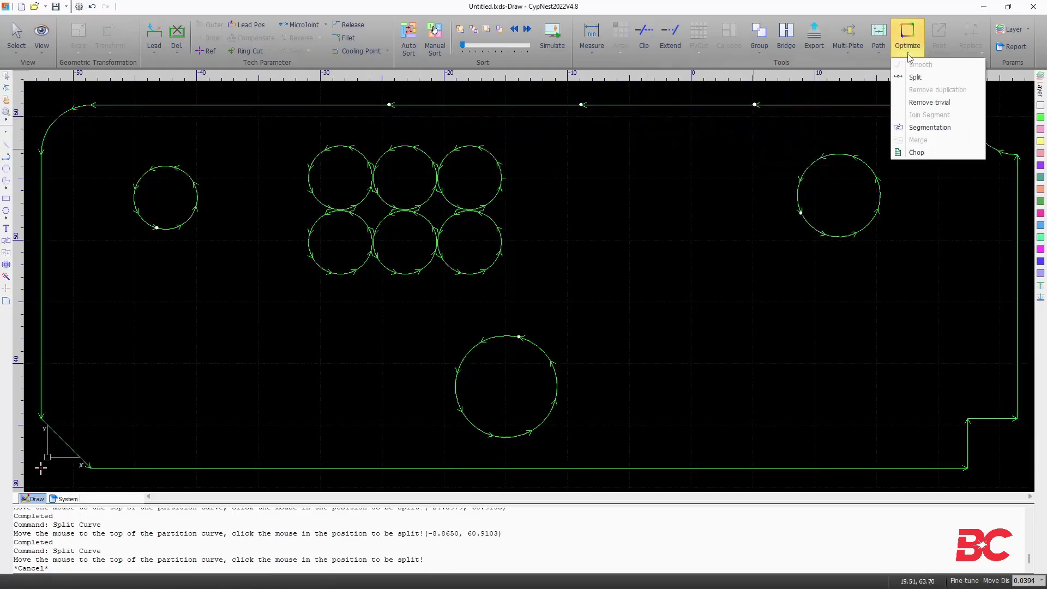
left_click(927, 102)
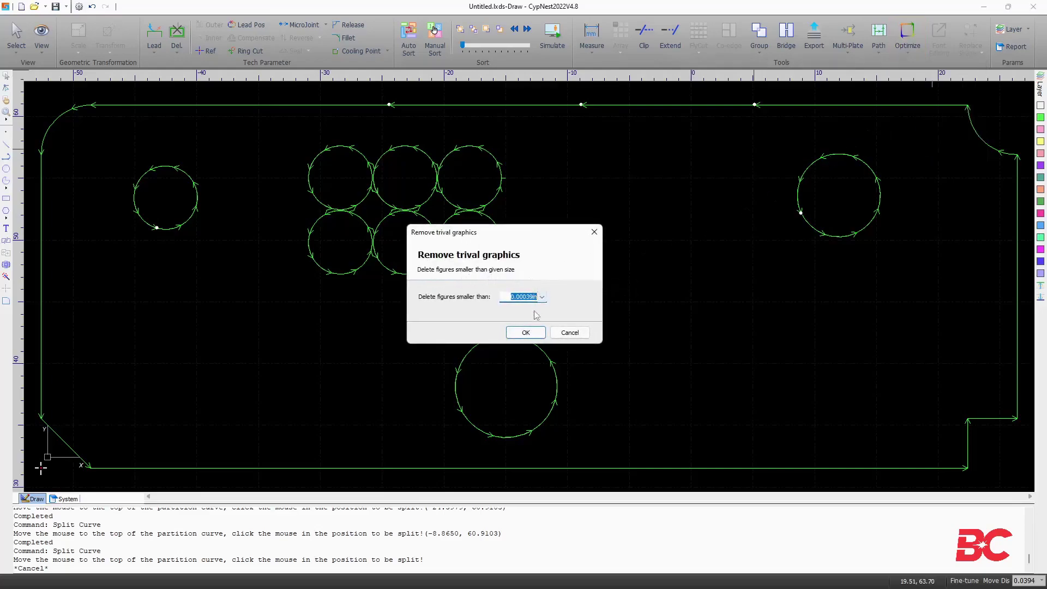
left_click(528, 332)
Step: Remove duplicate lines with a 0.00394 in tolerance applied to all graphics
left_click_drag(947, 309, 393, 89)
left_click(907, 46)
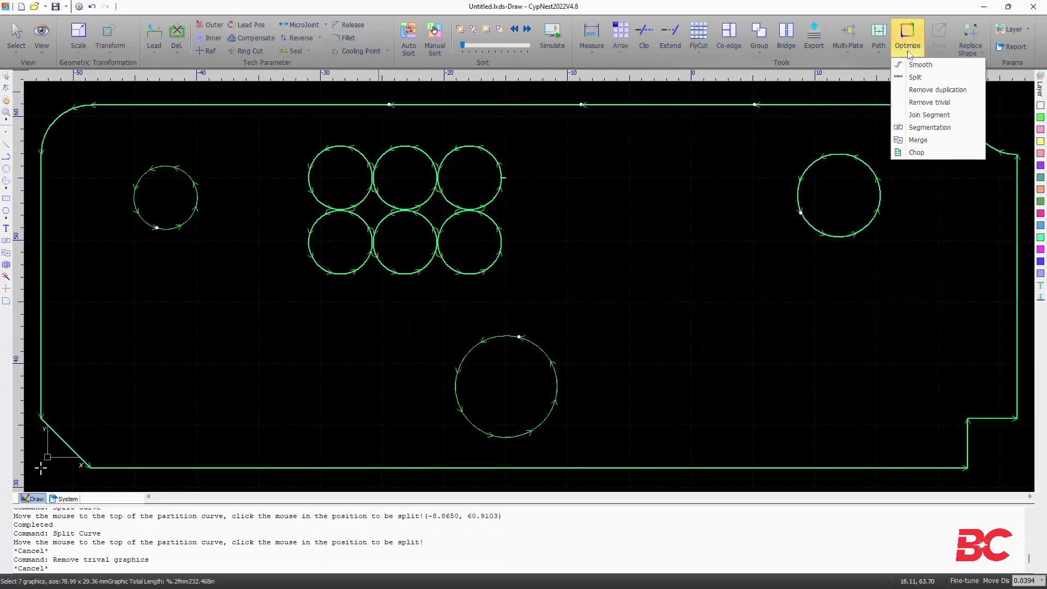
left_click(918, 89)
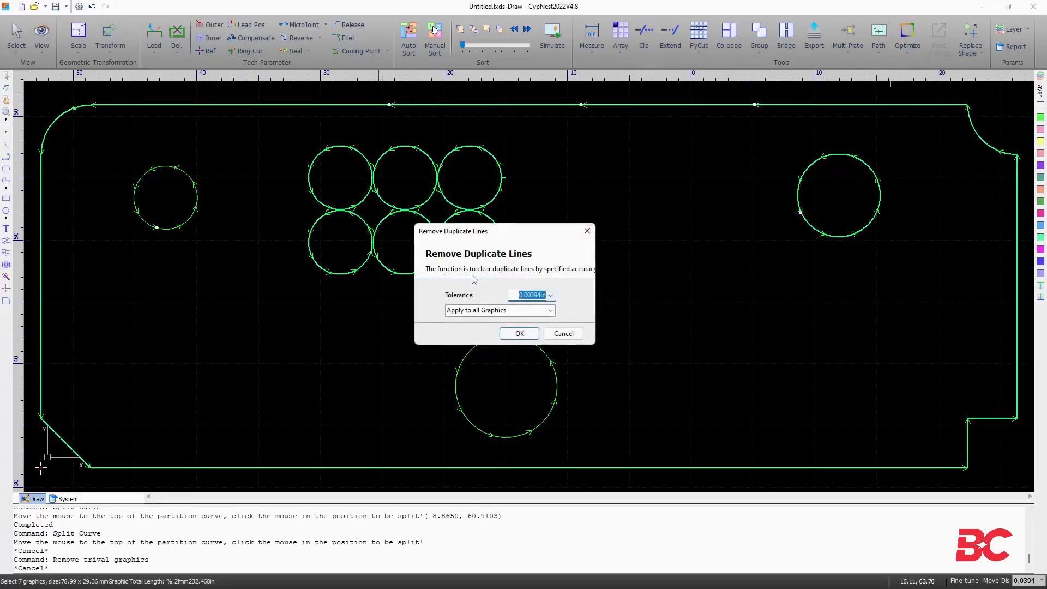
left_click(519, 333)
Step: Join the split pieces of the plate outline back into one closed outline
left_click_drag(785, 124, 324, 85)
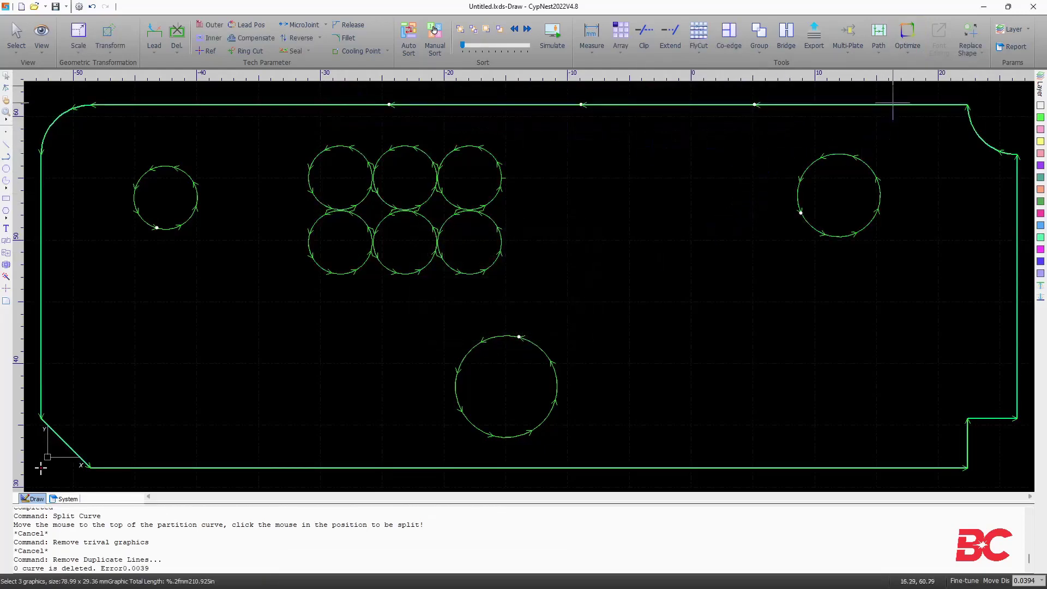
left_click(907, 37)
left_click(919, 115)
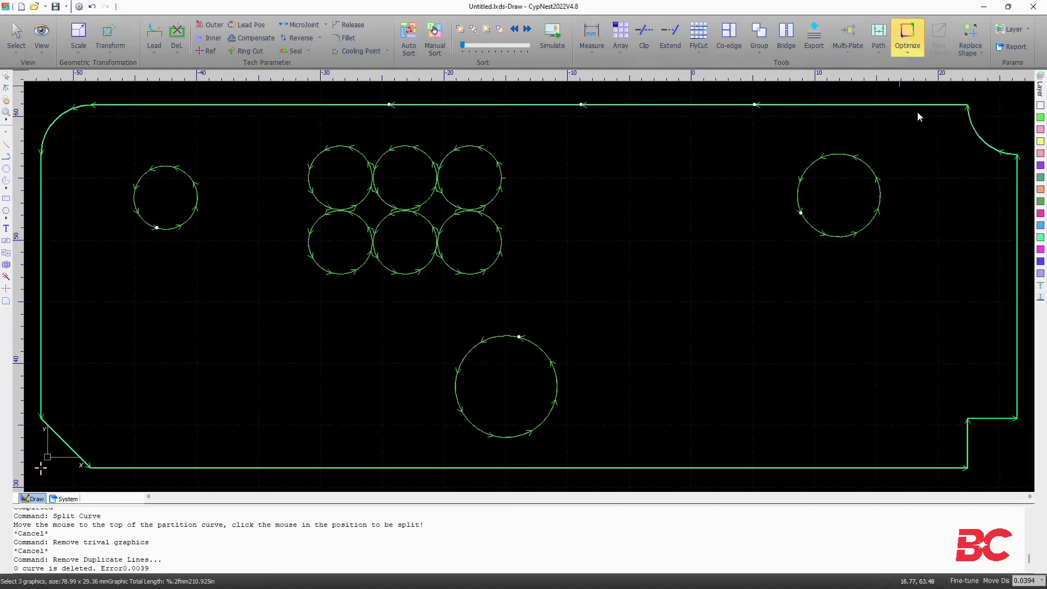
left_click(518, 338)
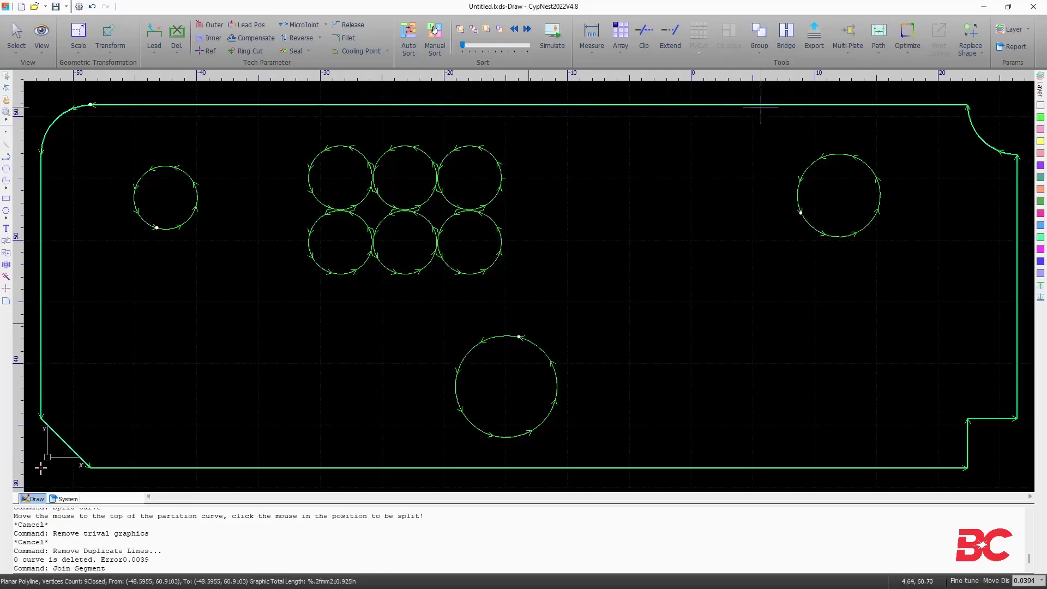
Step: Segment the circle near the plate's right edge with a line from about (17.3, 51.2) to (3.9, 57.2)
left_click(905, 51)
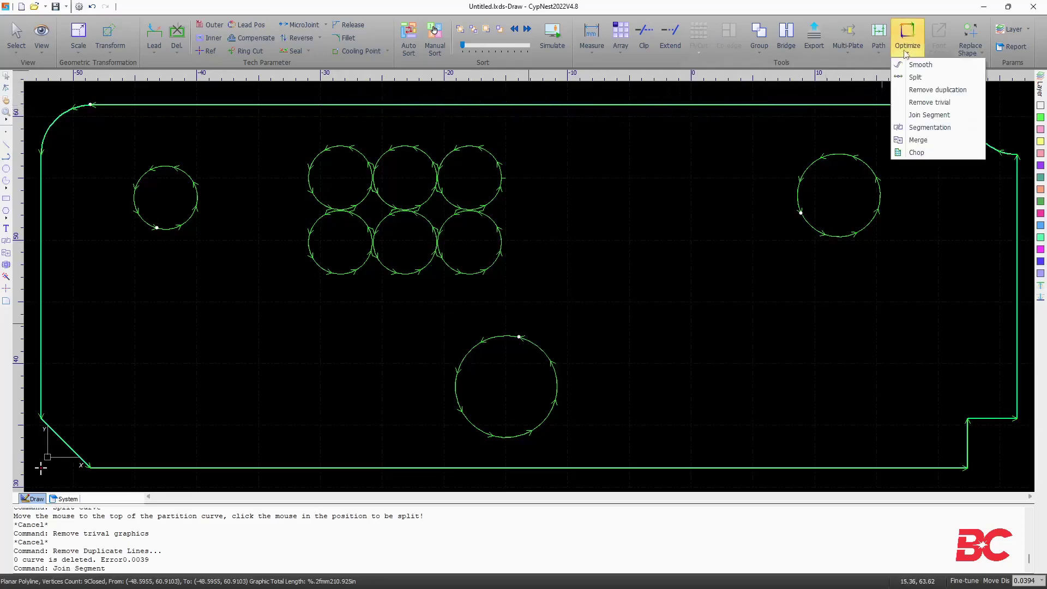
left_click(927, 127)
left_click(816, 161)
left_click(897, 225)
left_click(905, 226)
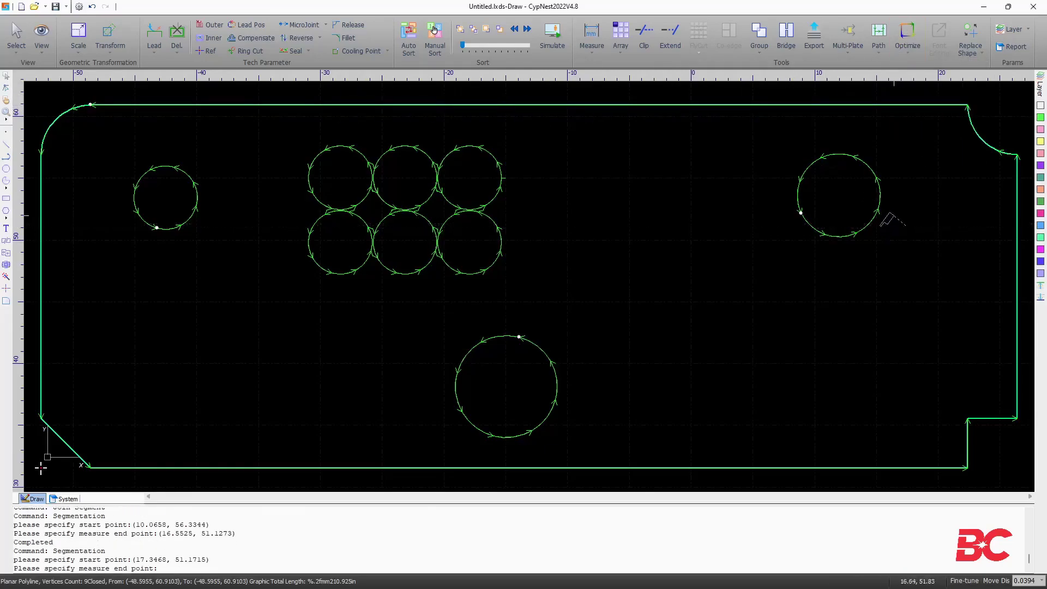
left_click(740, 151)
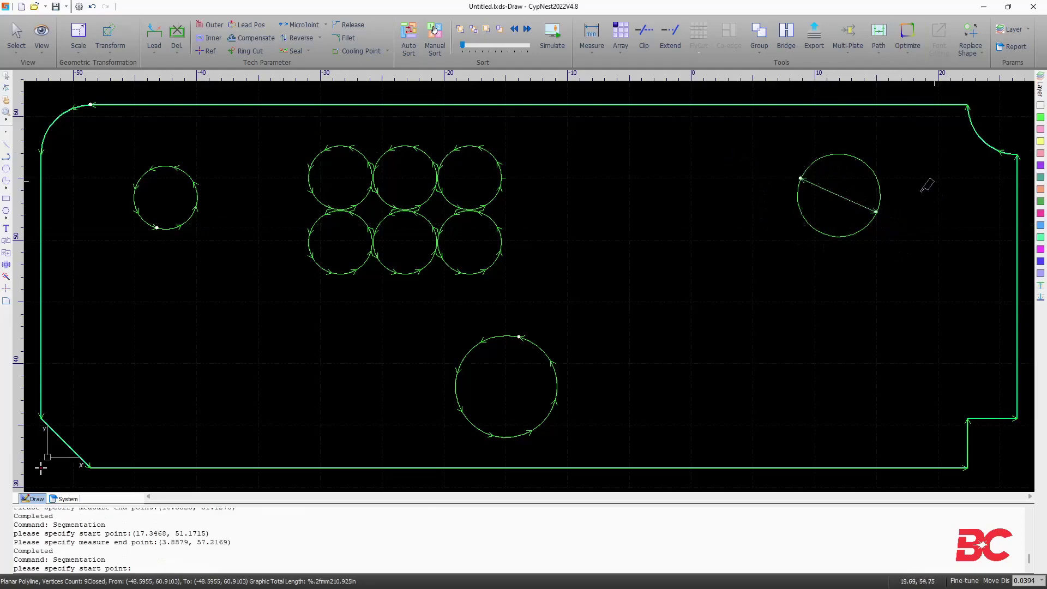
Step: Merge the segmented circle pieces near the plate's right edge back into one closed circle
key("Escape")
left_click_drag(908, 241, 769, 162)
left_click(907, 41)
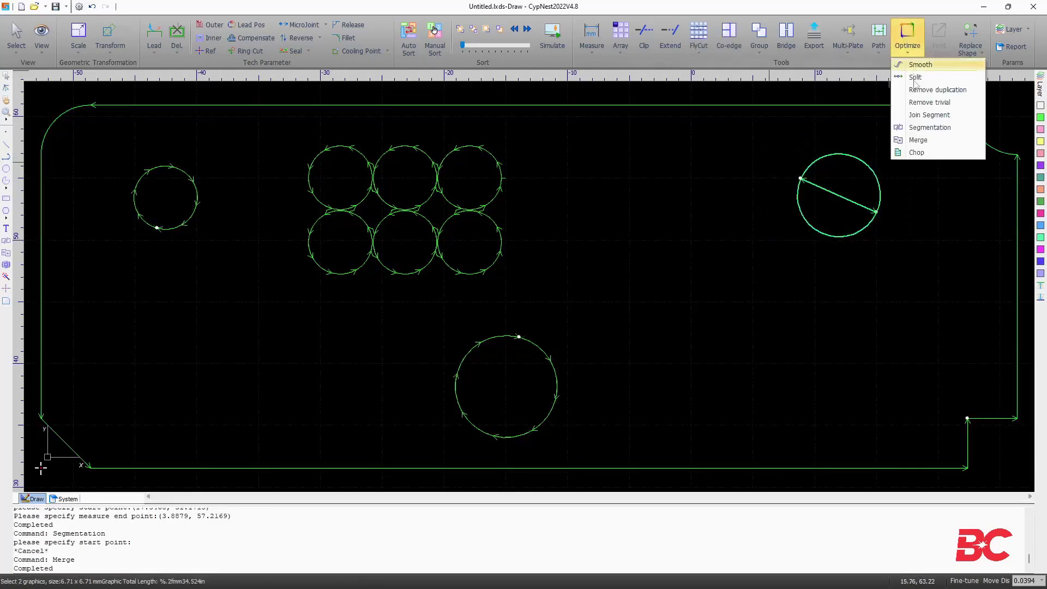
left_click(907, 139)
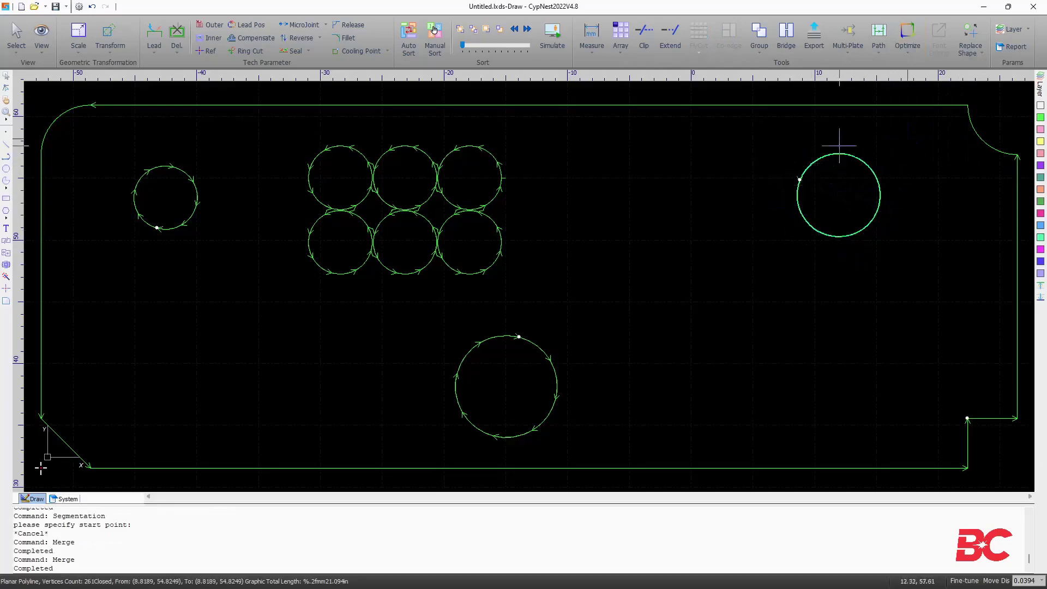
Step: Chop the merged circle's scrap with a Grid style break of 5 meridian and 5 latitude lines
left_click(912, 54)
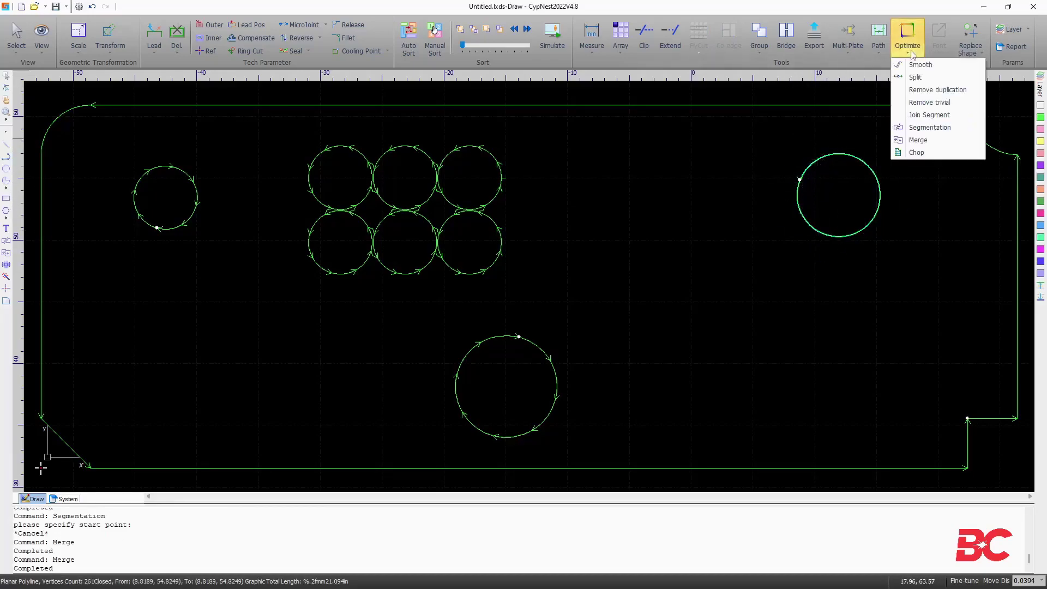
left_click(934, 149)
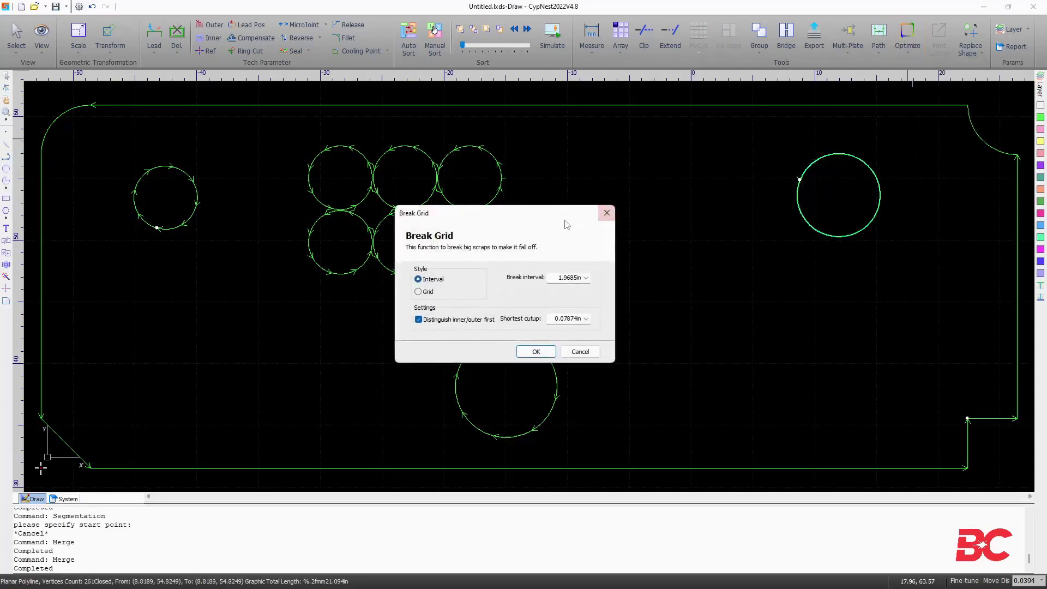
left_click_drag(558, 214, 690, 120)
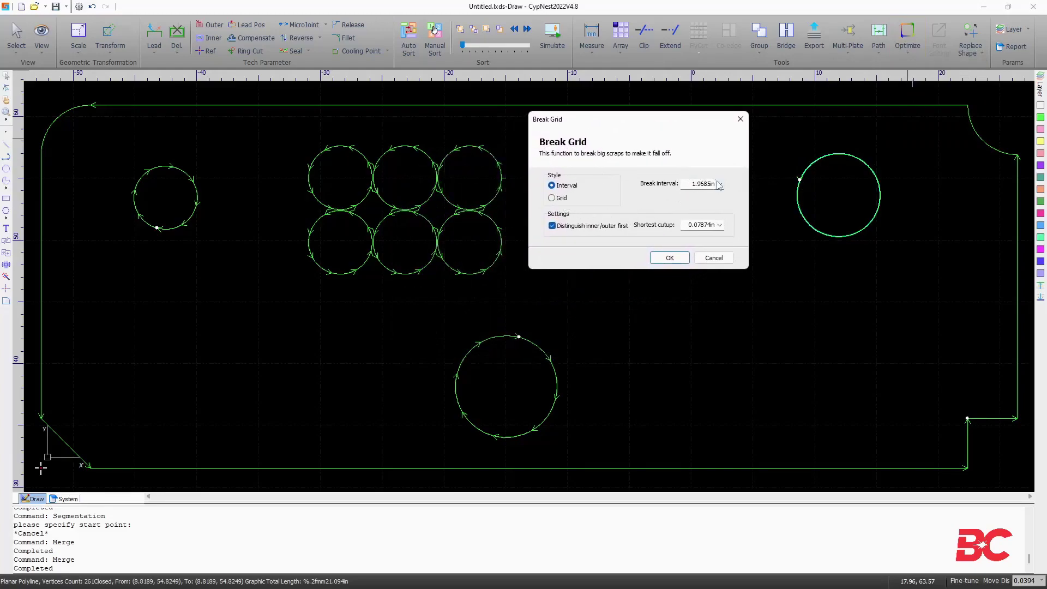
left_click(552, 198)
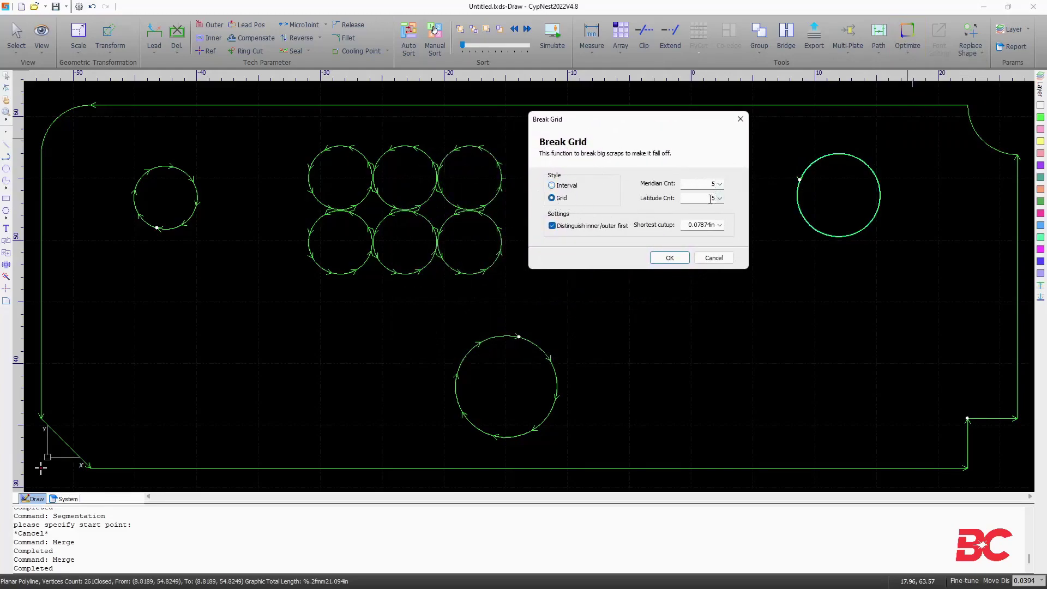
left_click(670, 258)
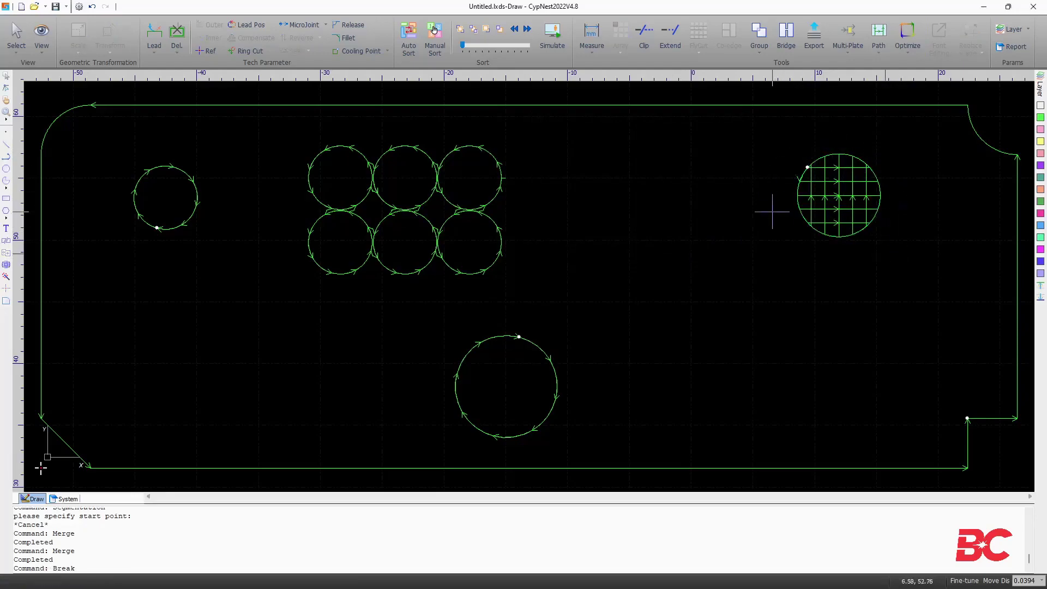
Step: Replace the circle near the plate's left edge with a cross sized automatically by the drawing
left_click_drag(207, 231, 193, 222)
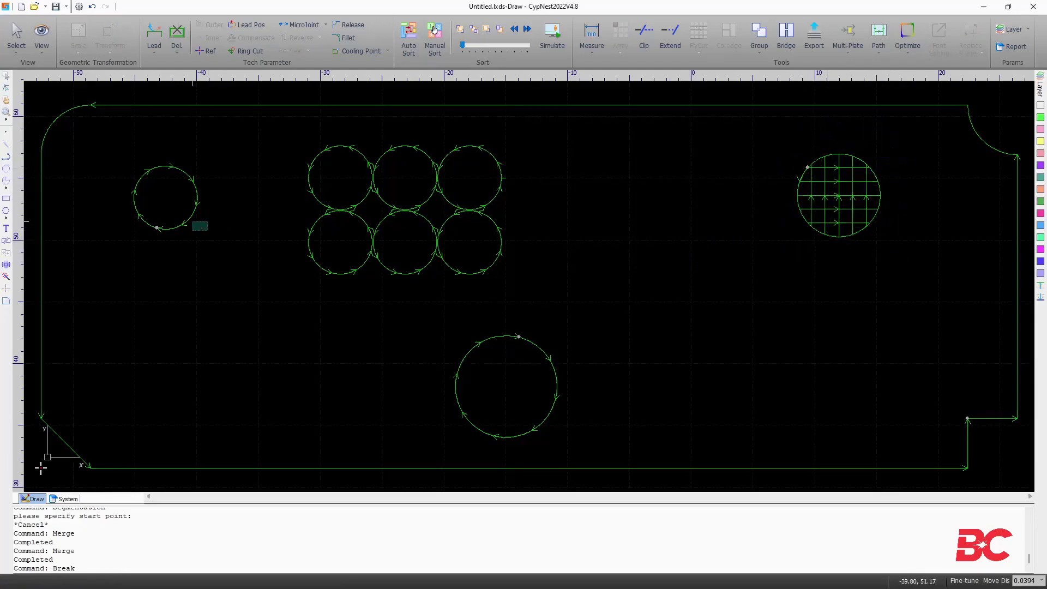
left_click(192, 219)
left_click(971, 52)
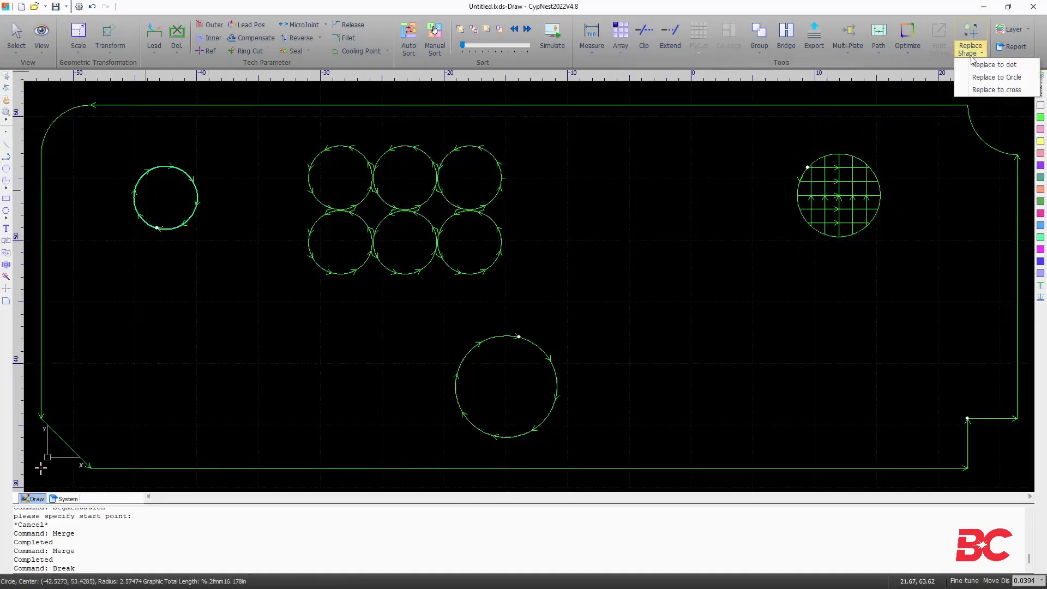
left_click(1006, 90)
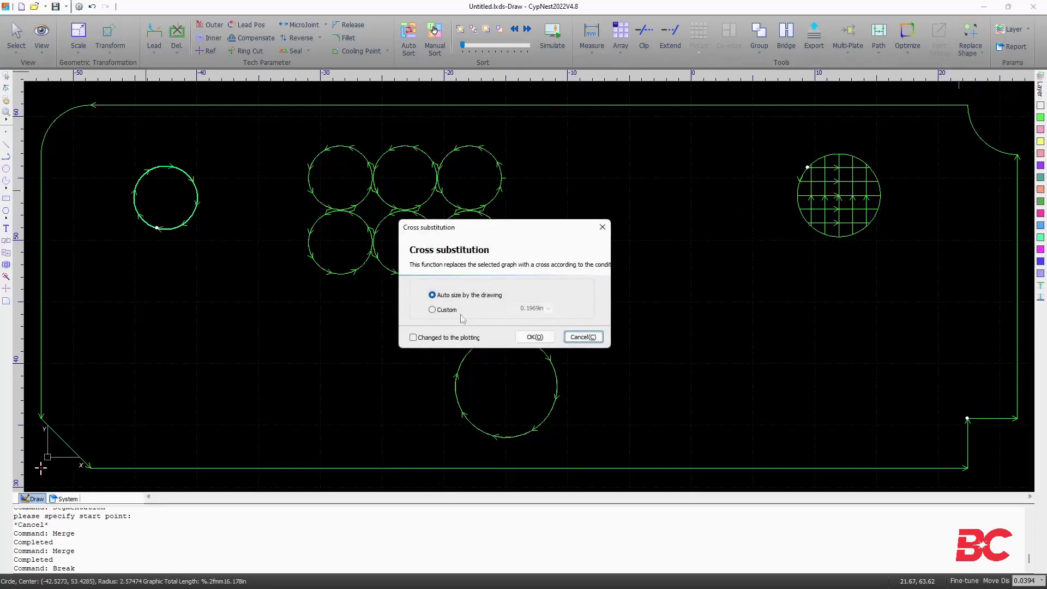
left_click(535, 337)
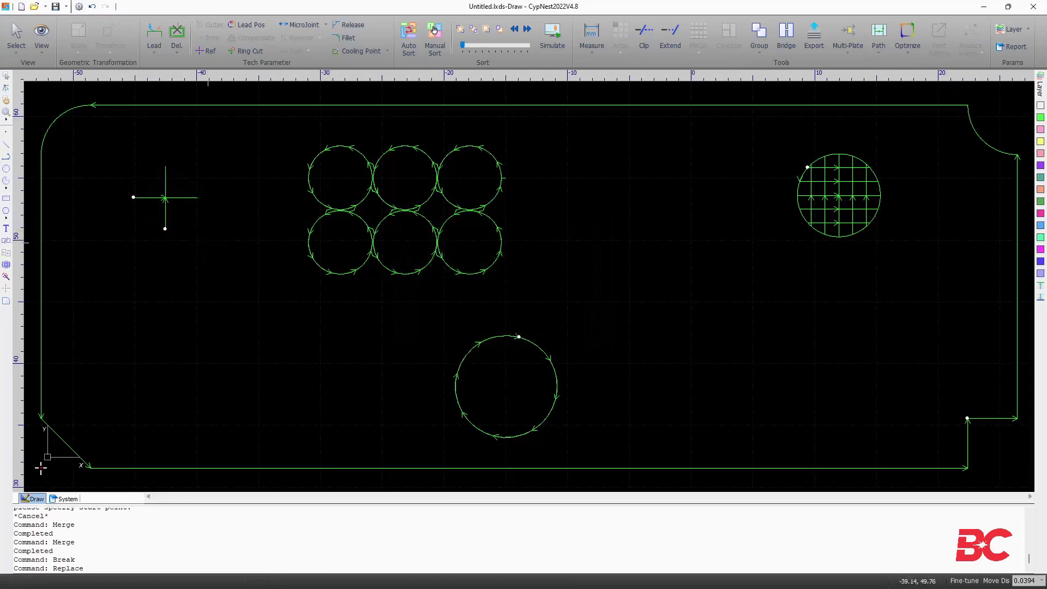
Step: Replace the cross near the plate's left edge with a circle
left_click(980, 52)
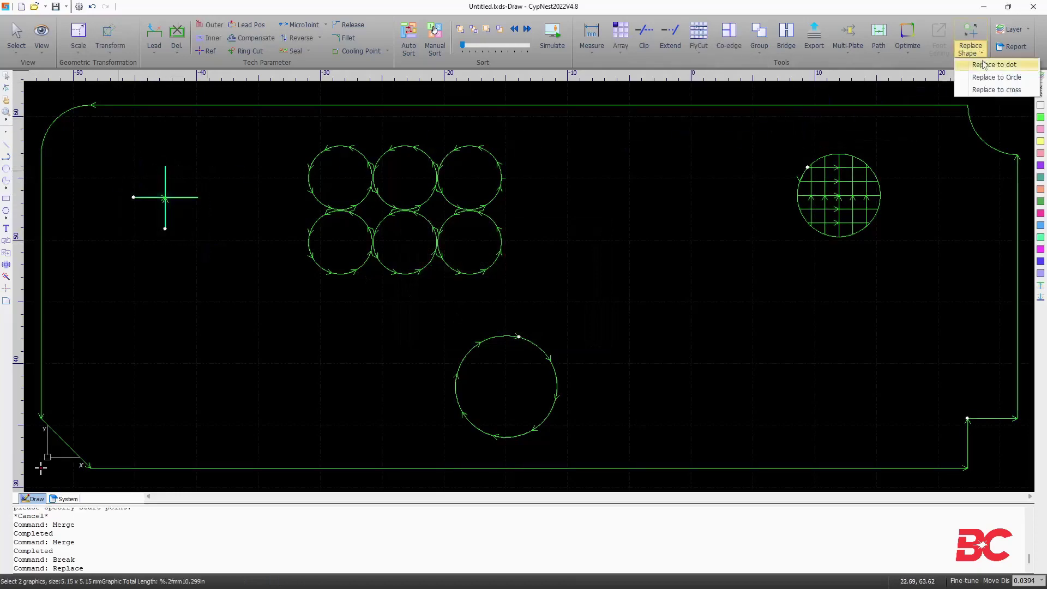
left_click(983, 76)
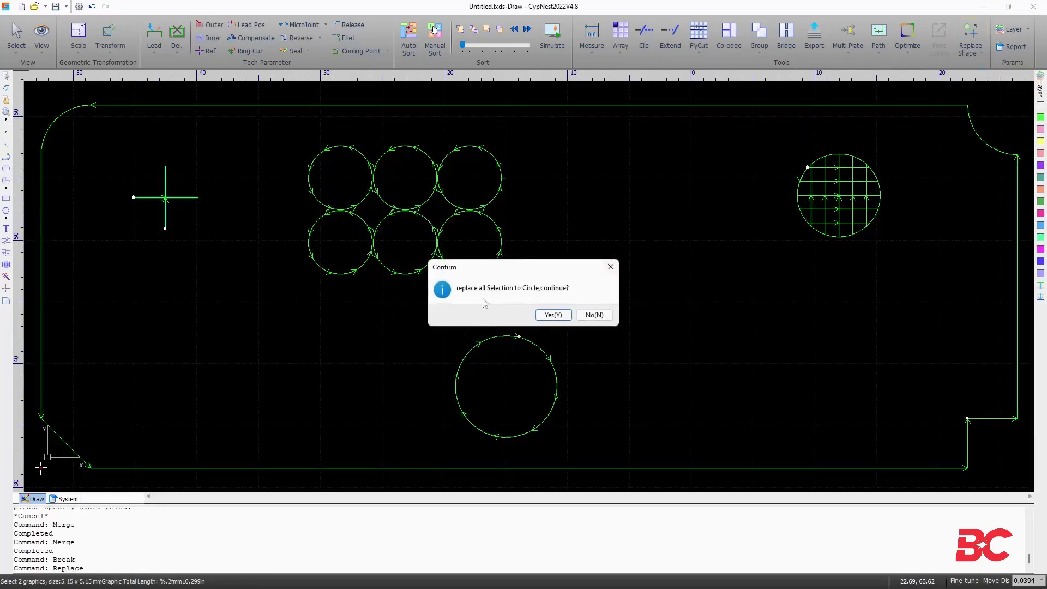
left_click(561, 314)
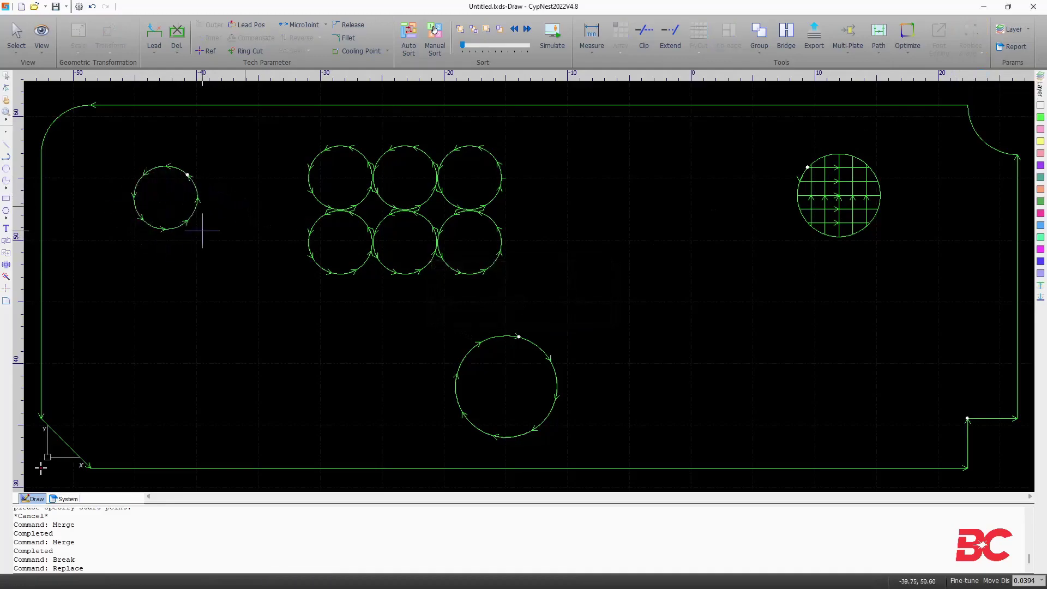
Step: Replace the circle near the plate's left edge with a dot
left_click_drag(204, 230, 148, 198)
left_click(980, 53)
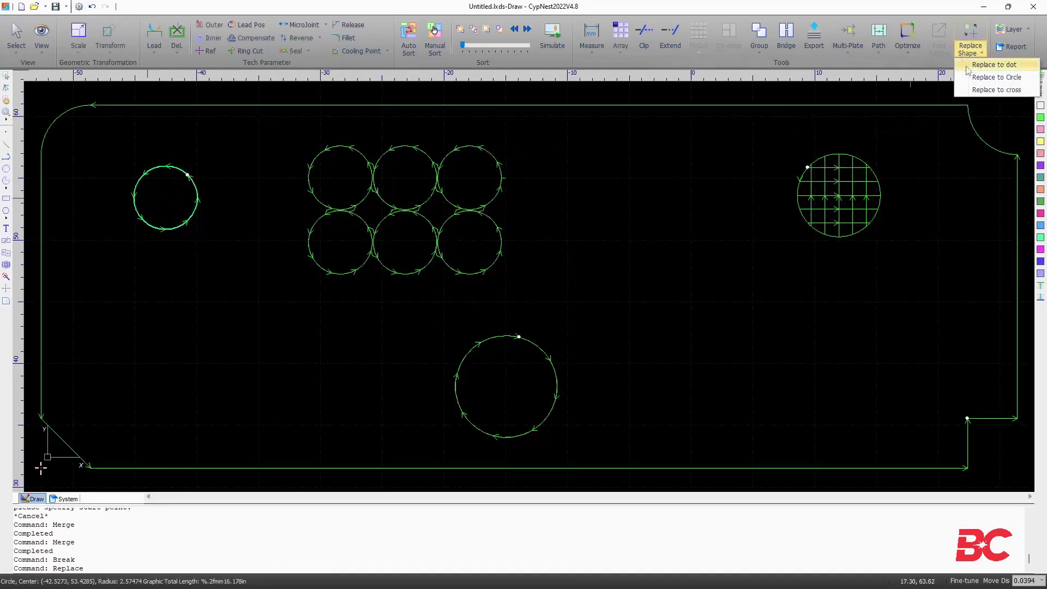
left_click(973, 67)
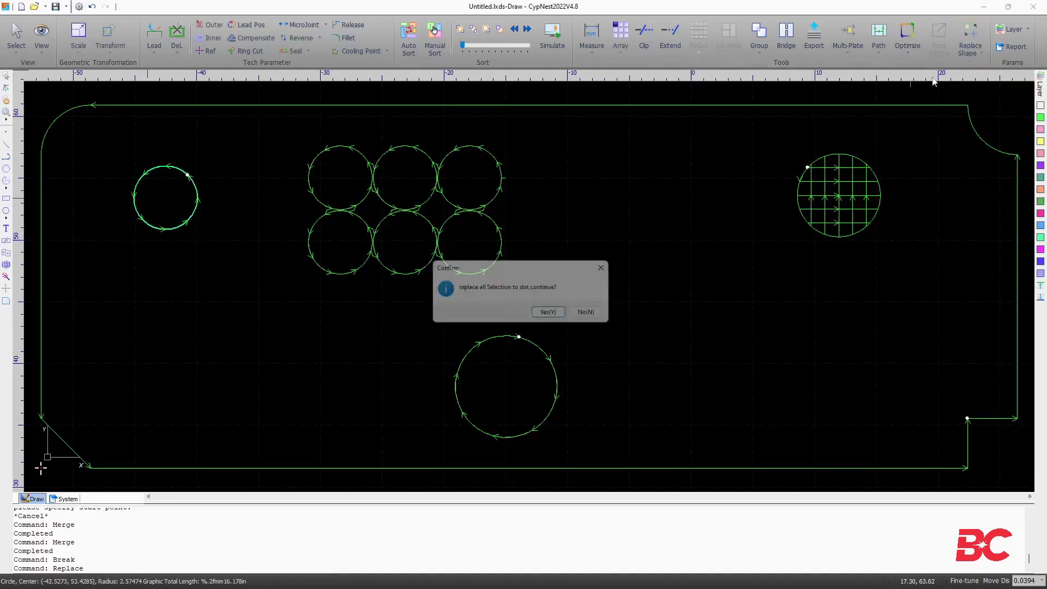
left_click(551, 315)
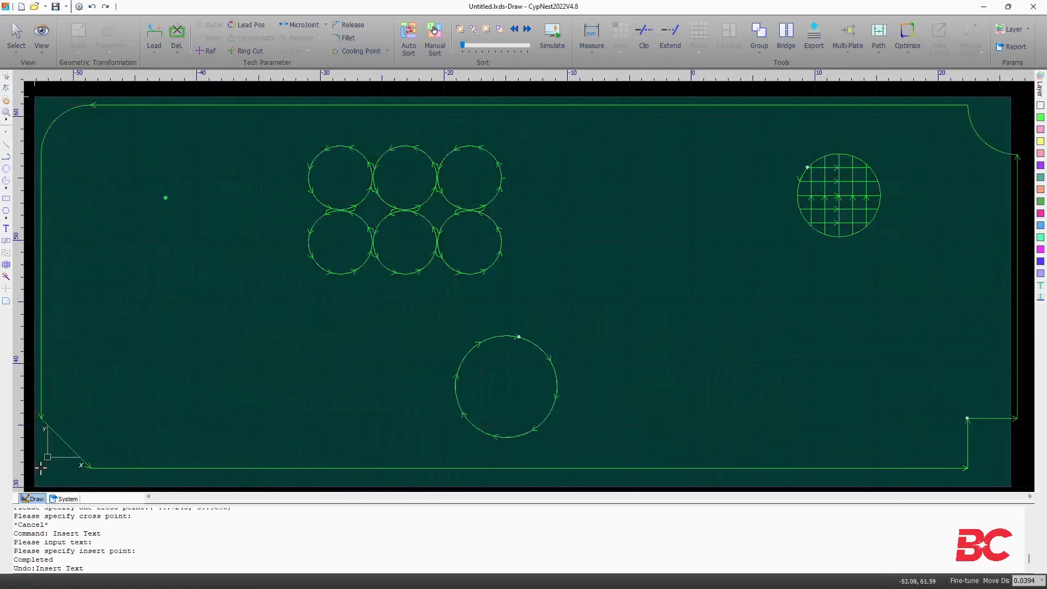
Step: Split the whole drawing with Multi-Plate, using a 1.1811 in maximum distance, ignored external text and portrait direction
left_click_drag(34, 96, 34, 97)
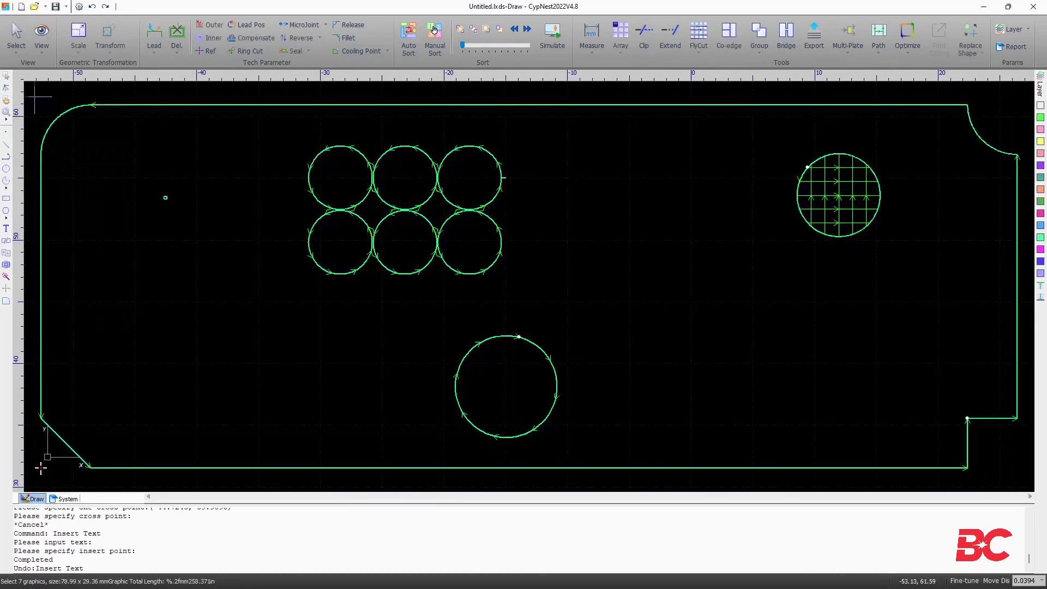
left_click(848, 34)
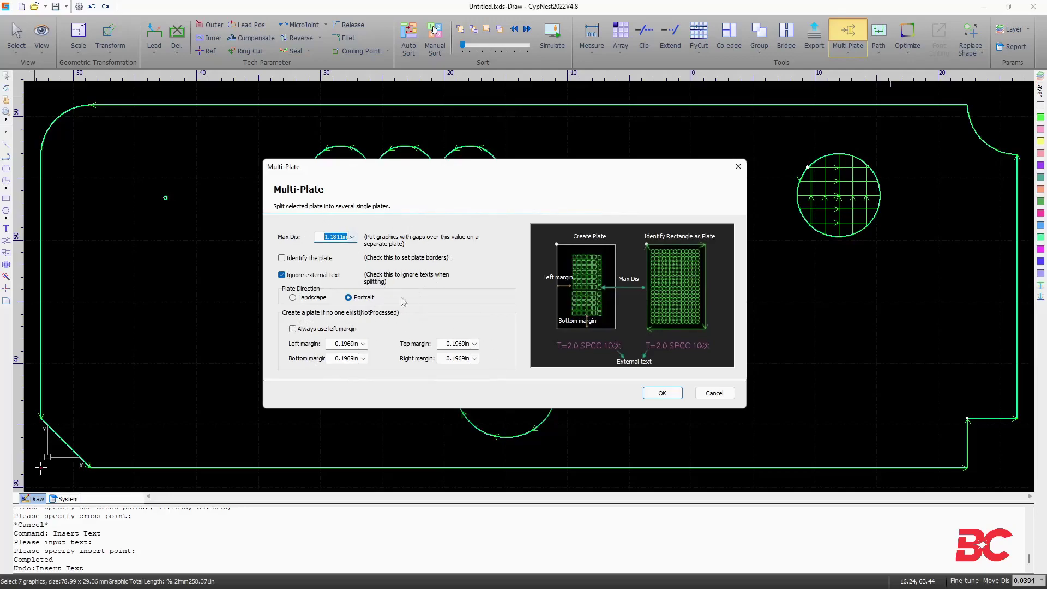
left_click(663, 392)
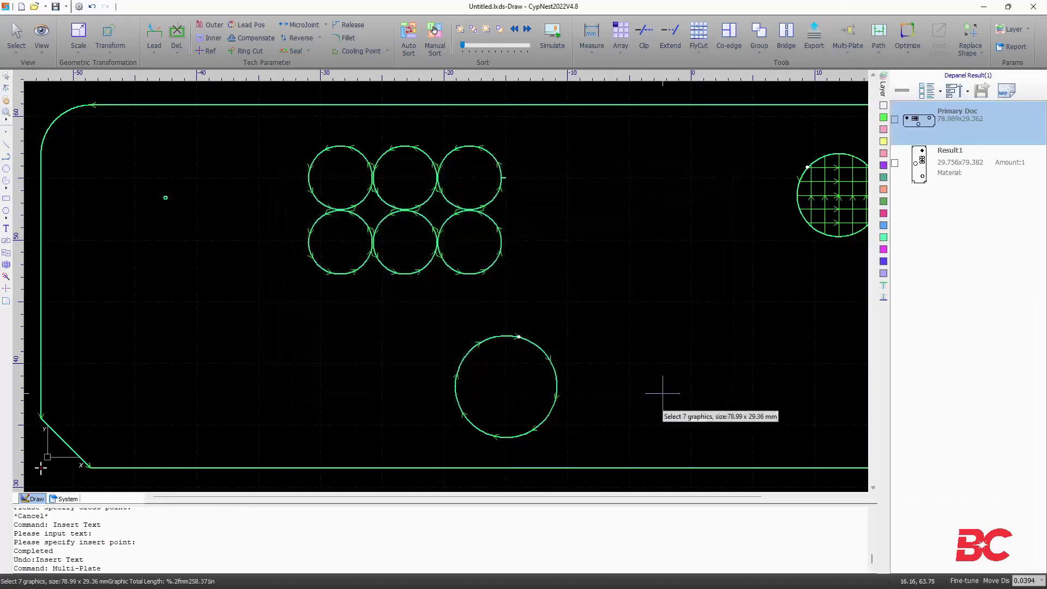
Step: Open the Result1 plate, examine its complete layout and save the file
left_click(897, 164)
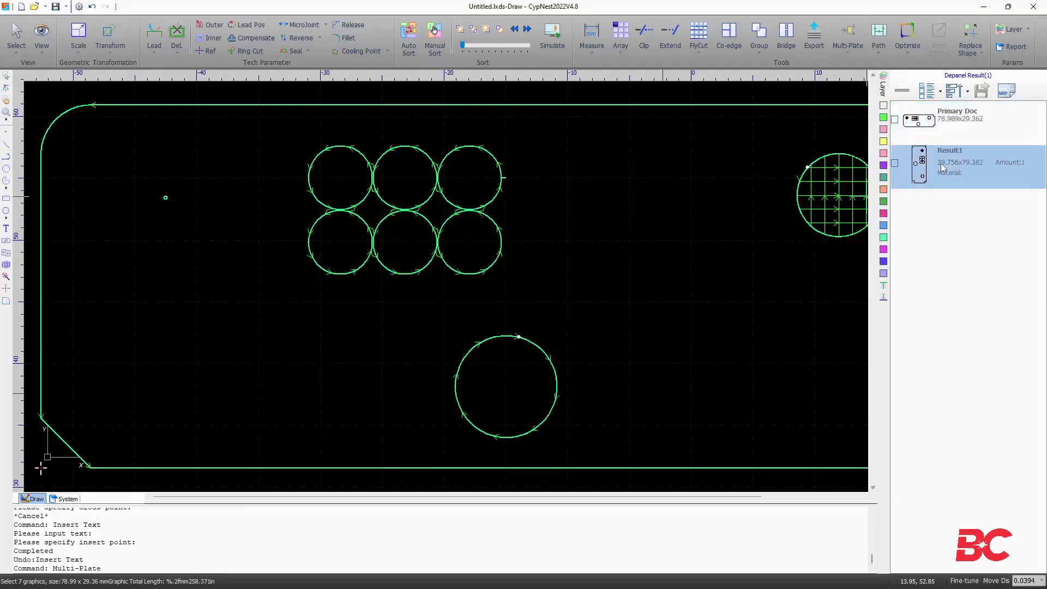
scroll(365, 112, "up", 3)
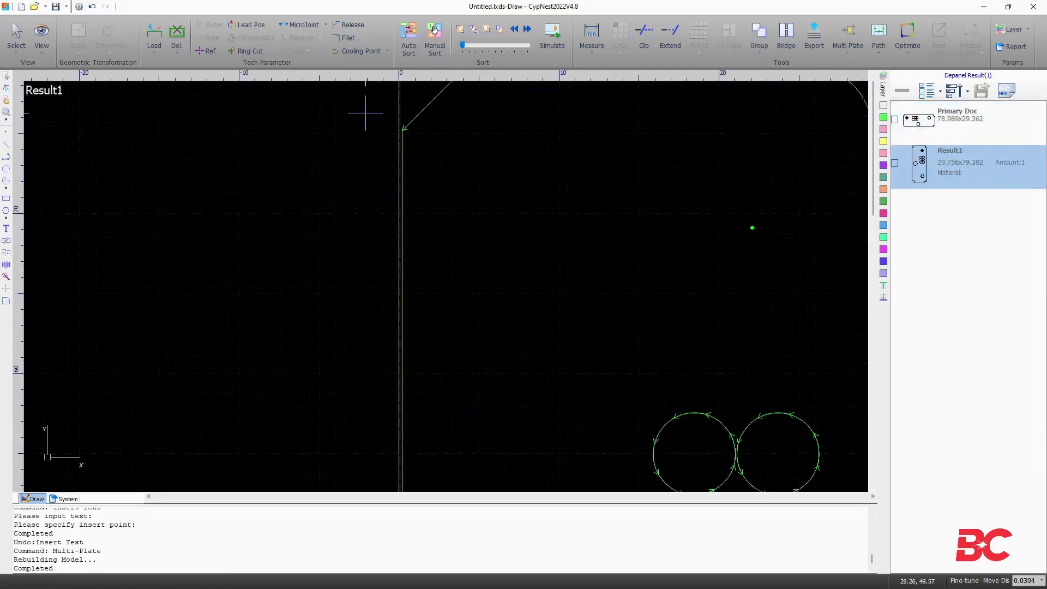
middle_click_drag(385, 122, 372, 219)
scroll(668, 226, "down", 5)
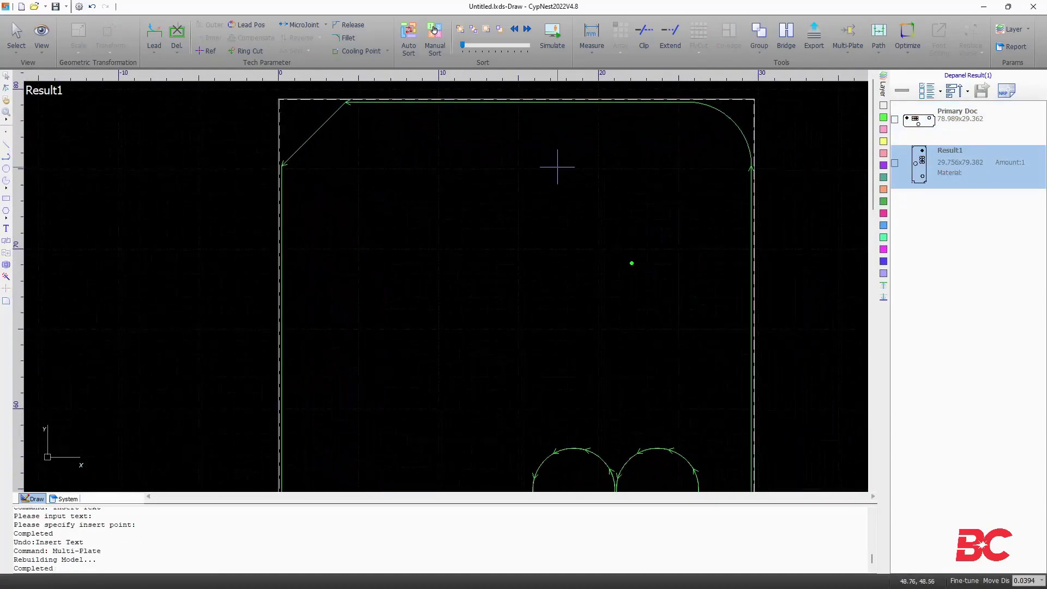
scroll(599, 295, "down", 1)
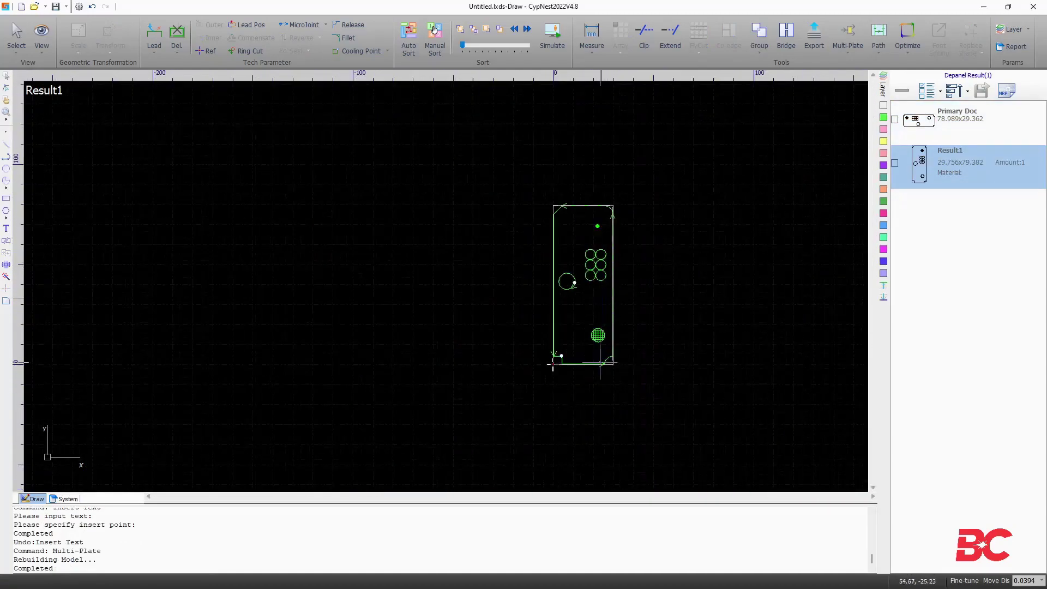
scroll(598, 363, "up", 4)
scroll(495, 274, "down", 3)
middle_click_drag(501, 240, 483, 311)
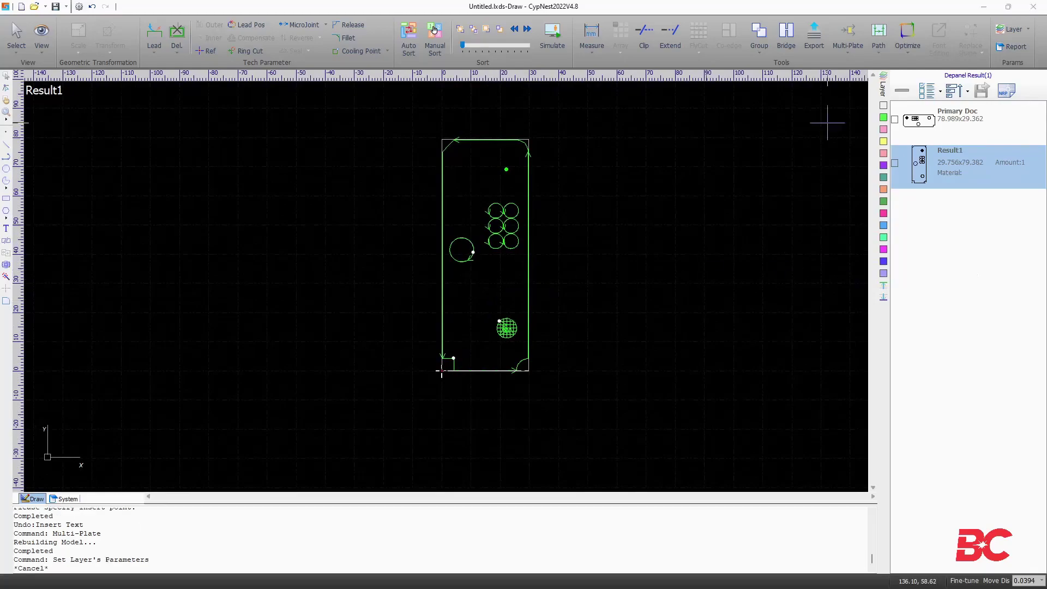
key("ctrl+s")
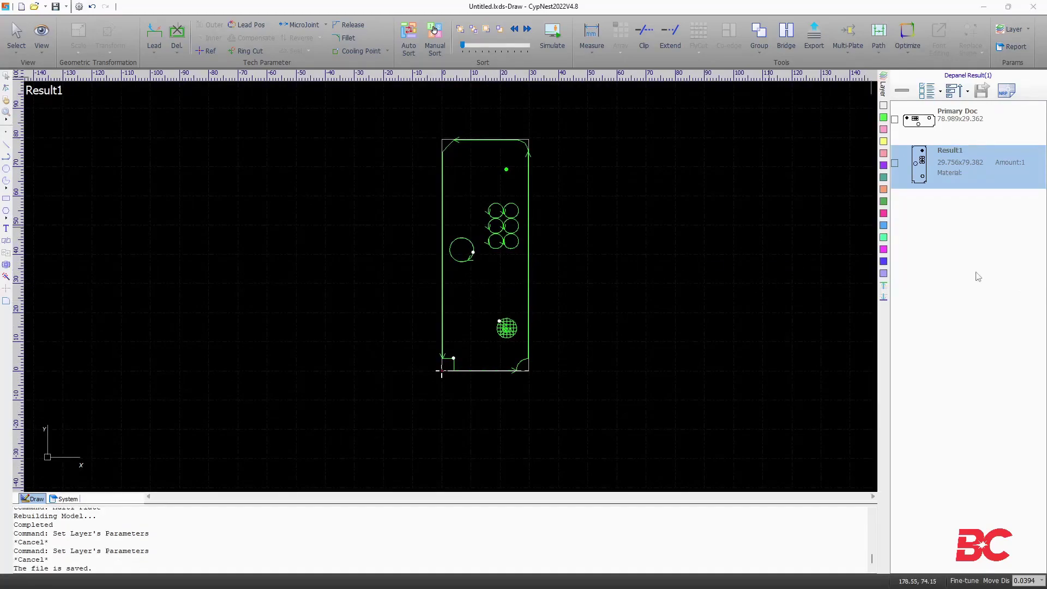
Step: Rename Result1 as "test result" and add Carbon Steel 10 Gauge as its new material
left_click(895, 163)
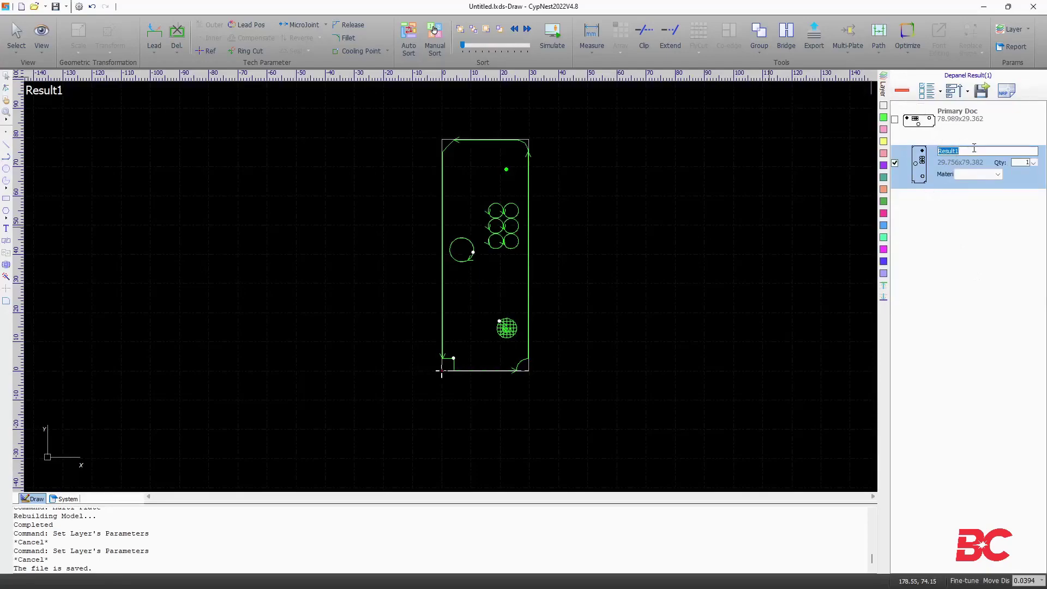
type("test r")
left_click(955, 174)
scroll(976, 213, "down", 2)
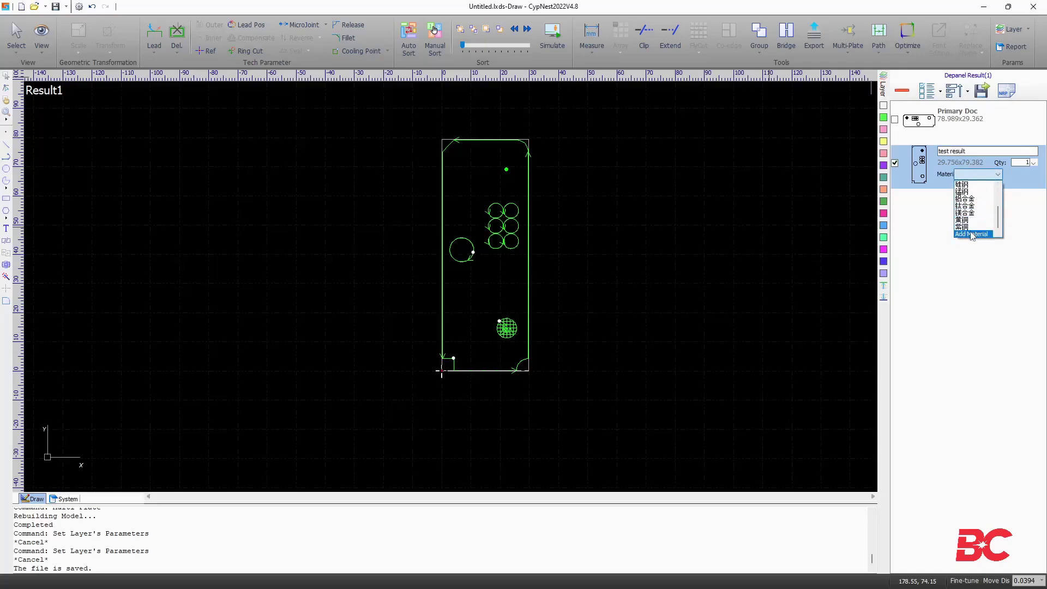
left_click(972, 234)
type("C")
key("Caps_Lock")
type("ar")
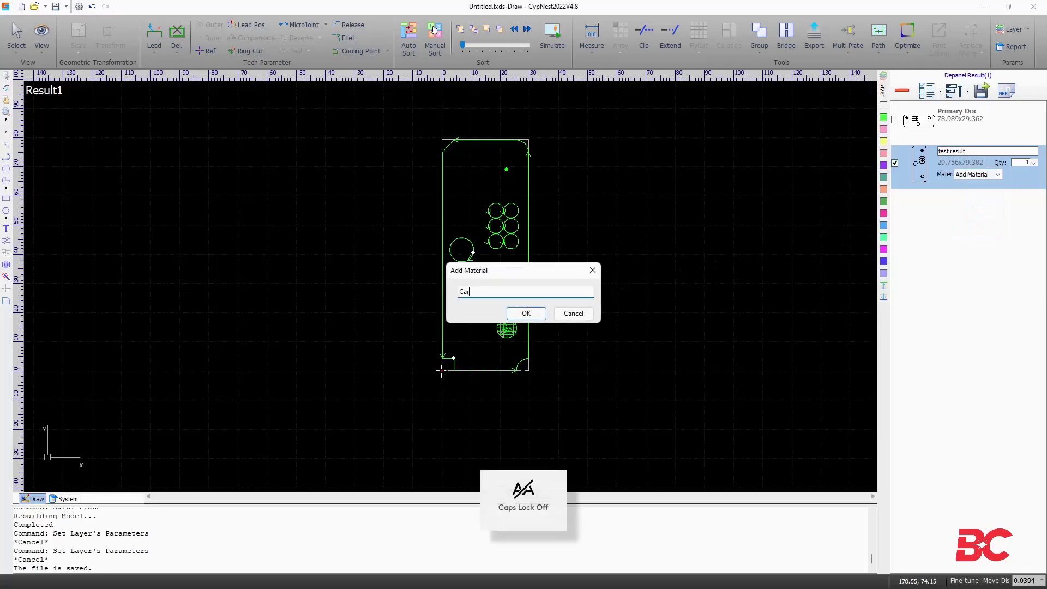
type("bon Steel 10 Gauge")
left_click(526, 313)
Step: Set the quantity of the test result plate to 20
left_click(1033, 163)
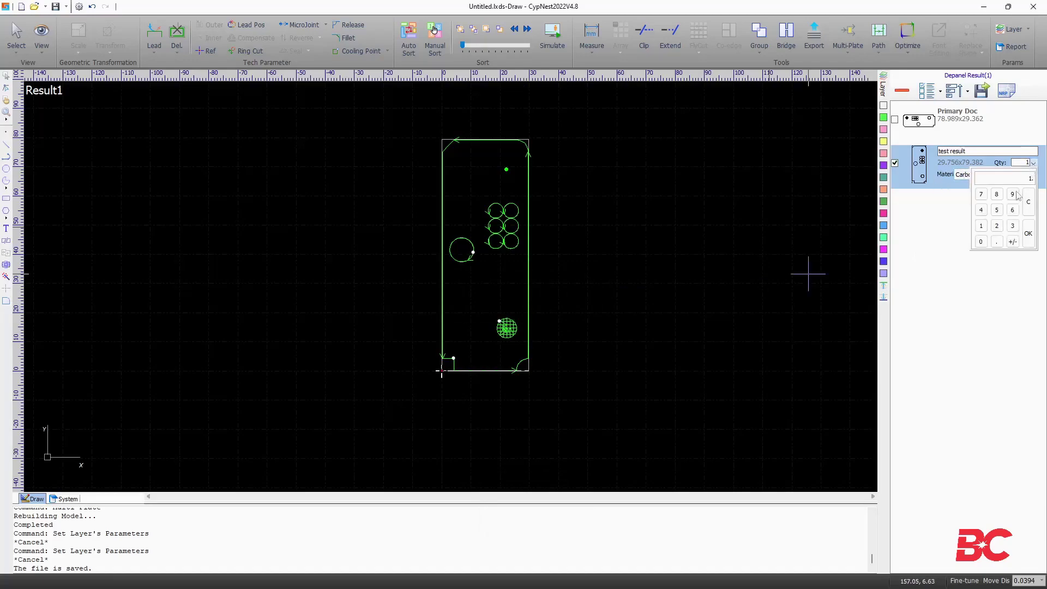
left_click(1027, 234)
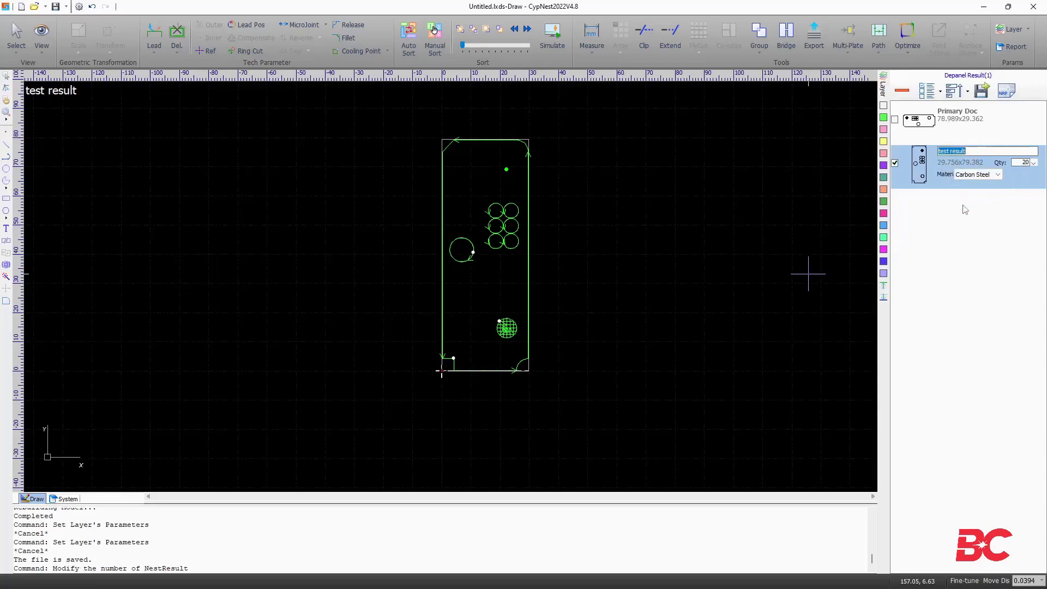
left_click(940, 91)
left_click(906, 115)
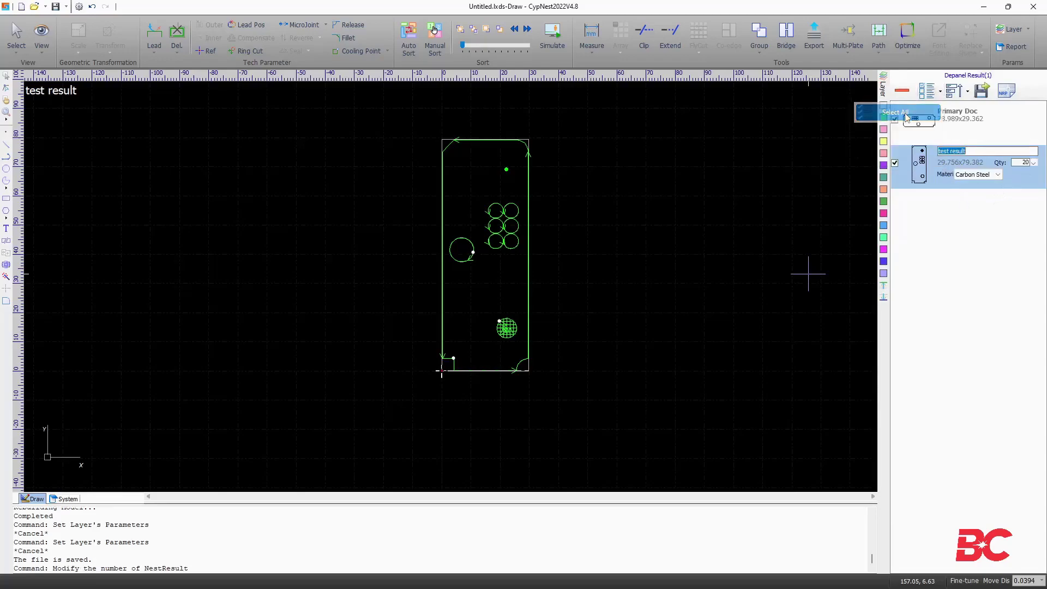
Step: Export the test result plate as a Laser Cut Document V2 (*.lxds) file named test_
left_click(980, 91)
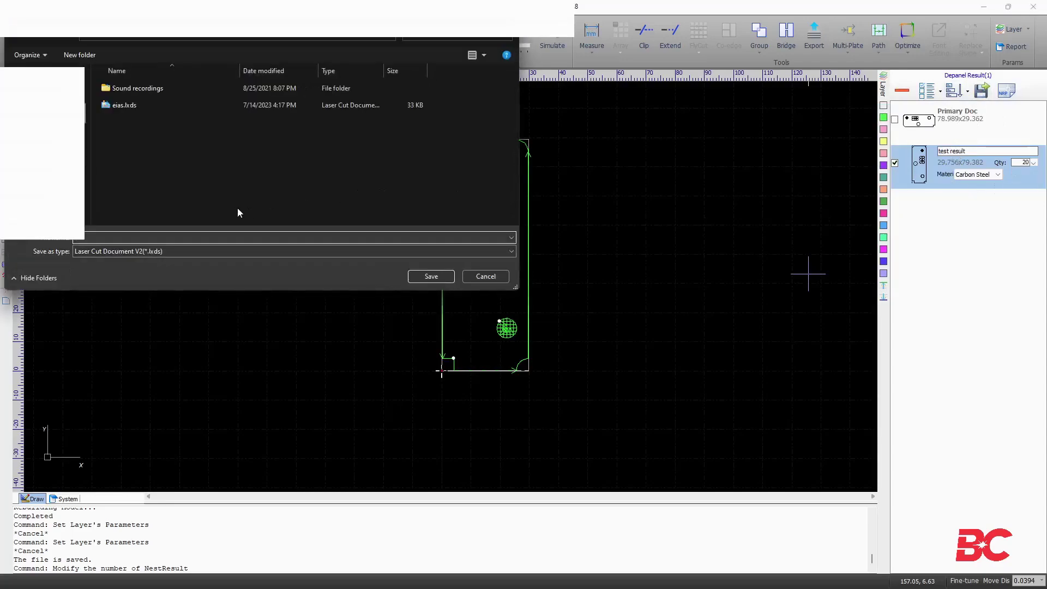
type("test_")
key("Return")
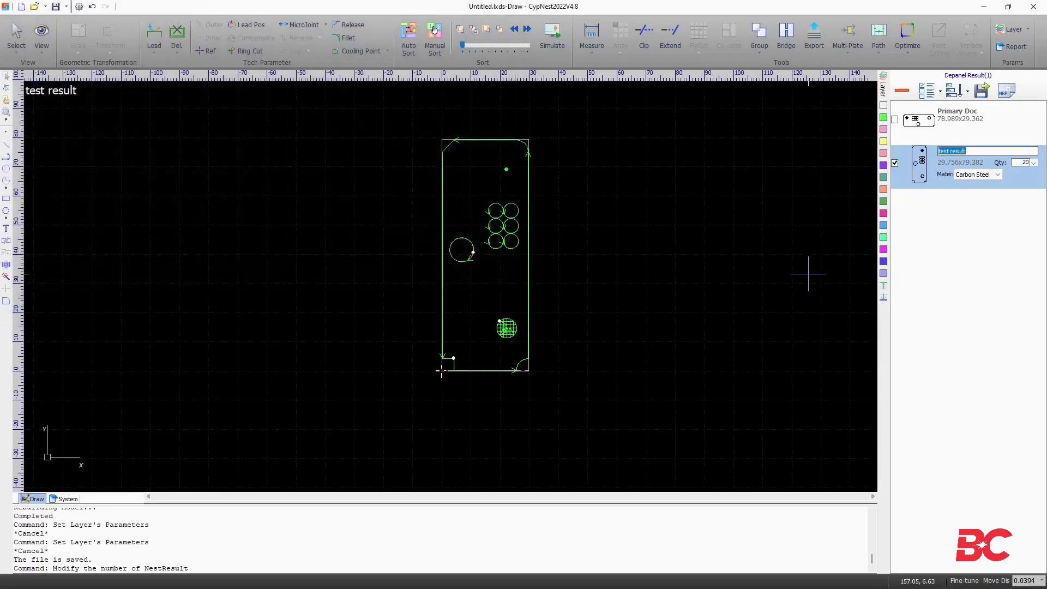
Step: Export the test result plate as a Nest Results Pack (*.nrp) file
left_click(1012, 96)
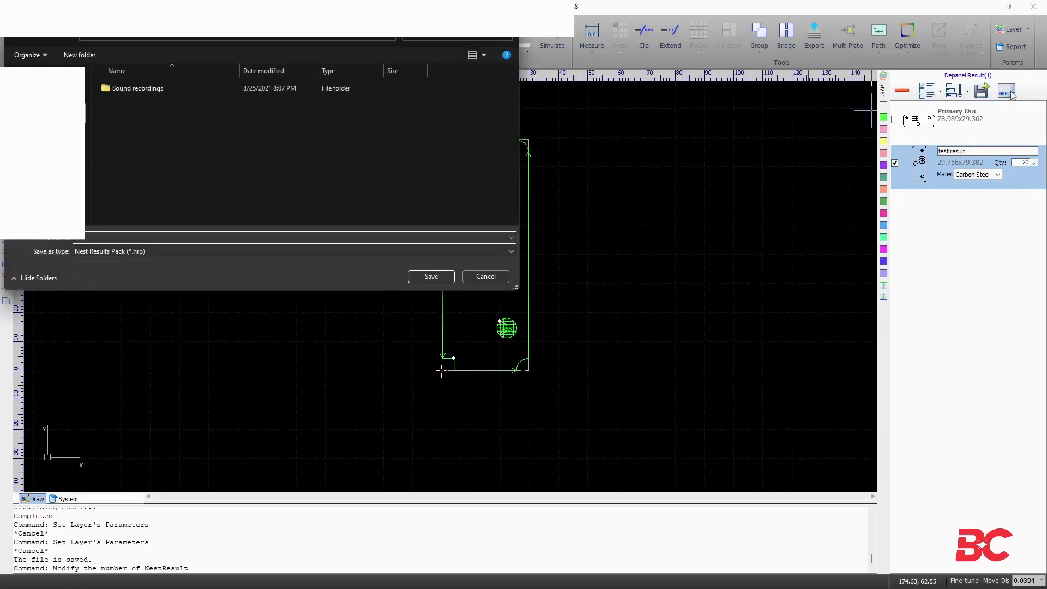
left_click(150, 237)
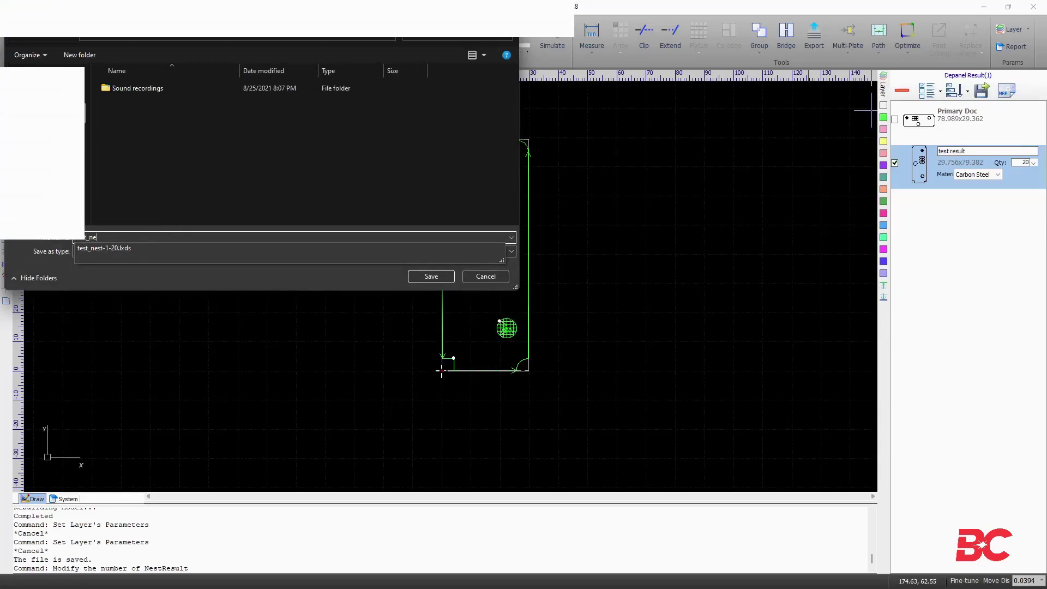
key("Return")
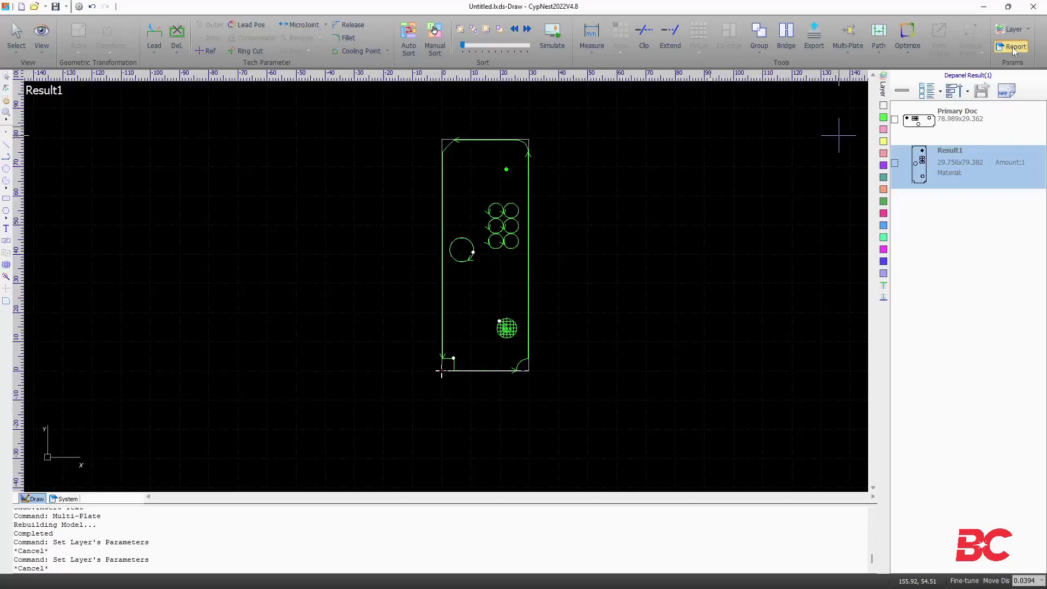
Step: Open the plate's report and examine the layer1 cutting parameters in the layer parameter settings
left_click(1012, 47)
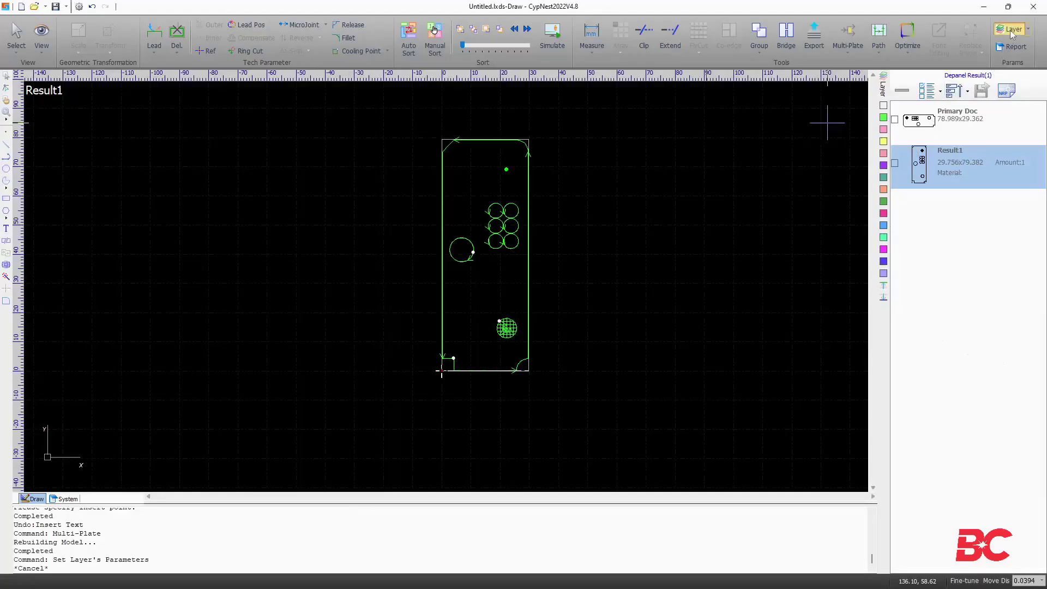
left_click(1007, 32)
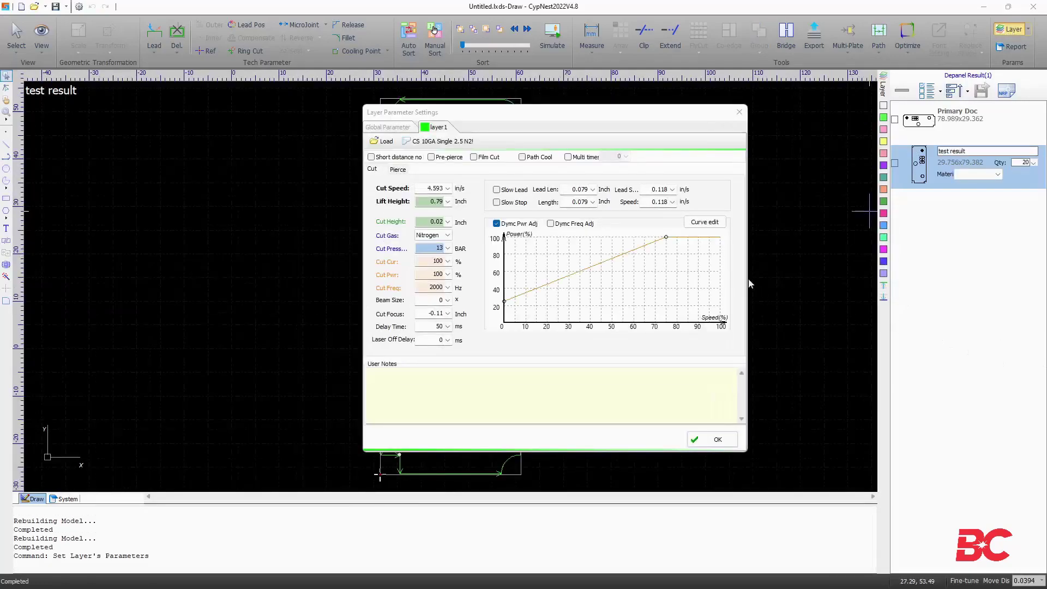
left_click(735, 110)
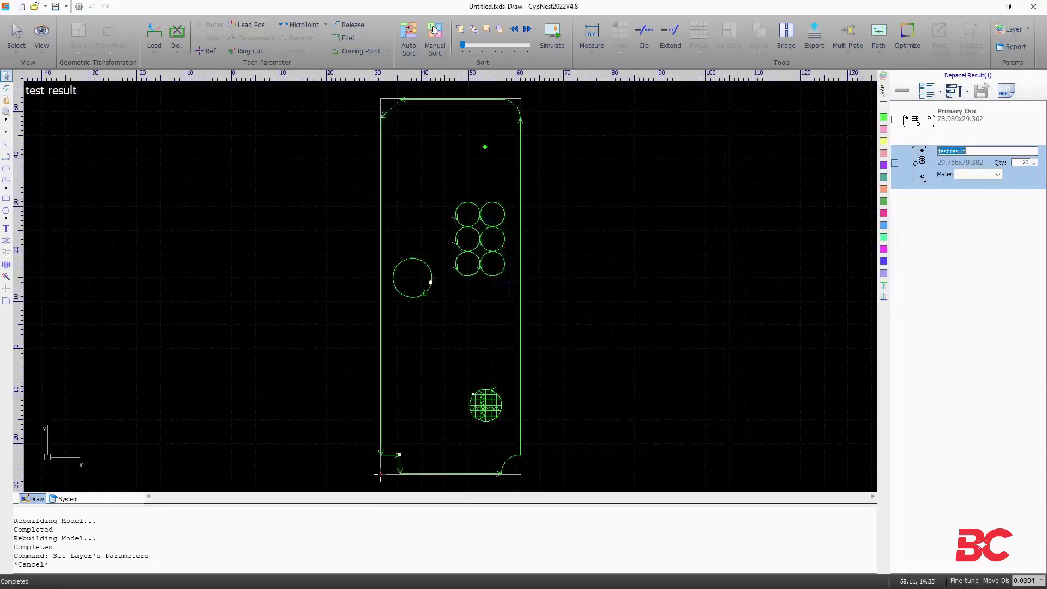
Step: Assign the group of six small circles to the pink layer2 and the single large circle to the purple layer5
left_click_drag(446, 208, 446, 208)
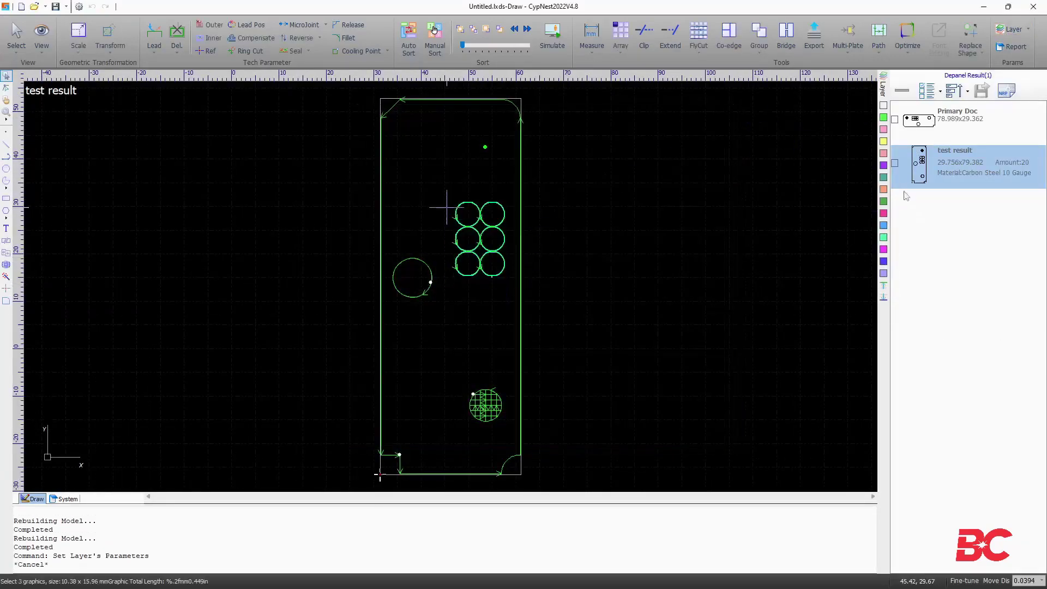
left_click(883, 130)
left_click_drag(431, 306, 403, 277)
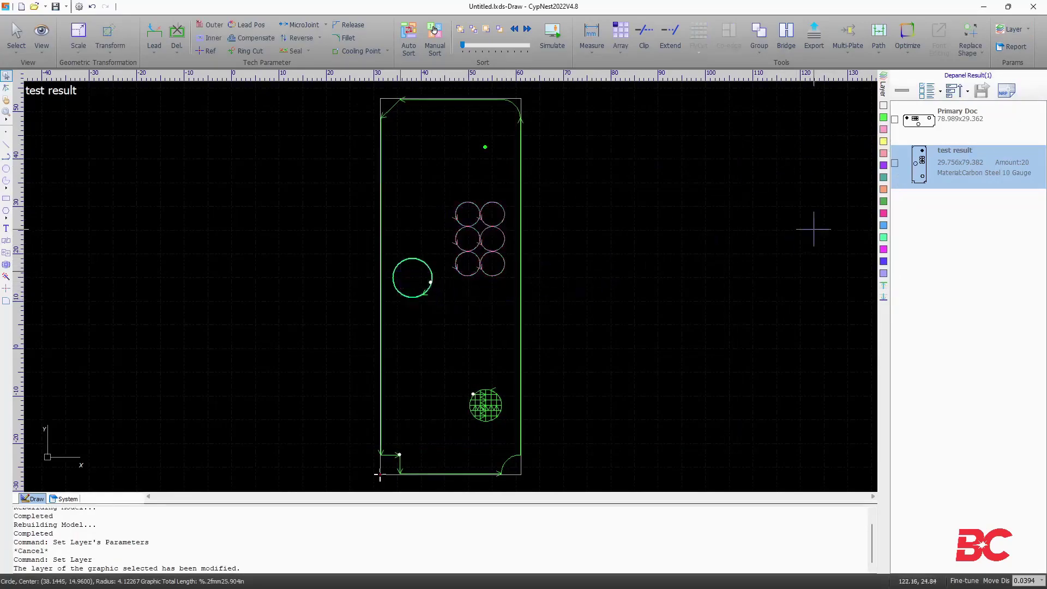
left_click(883, 165)
Step: Assign the hatched circle near the plate's lower edge to the teal layer6 and clear the selection
left_click(471, 333)
left_click_drag(503, 425, 440, 372)
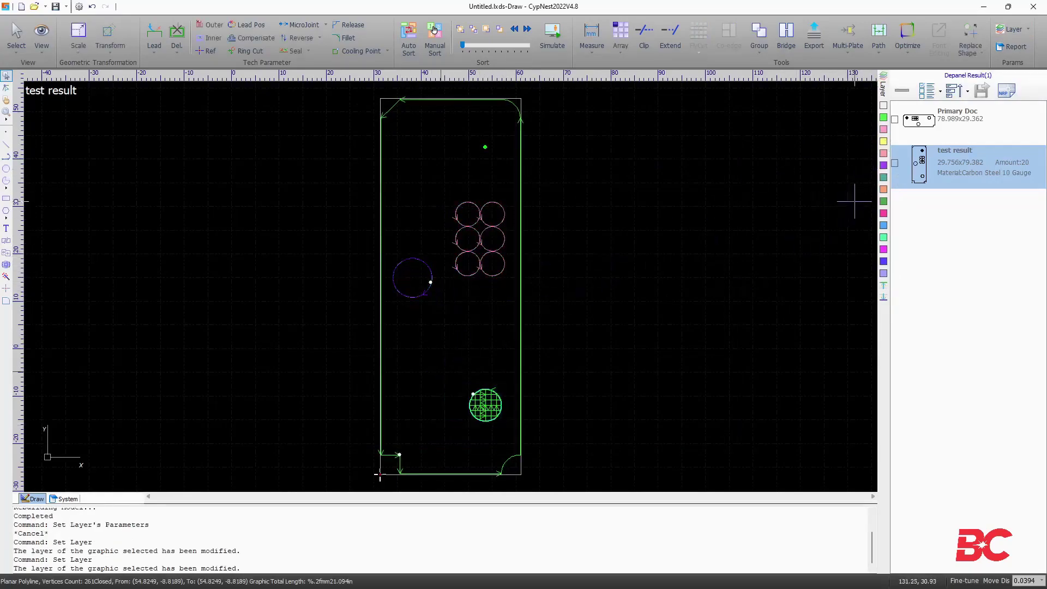
key("3")
key("Escape")
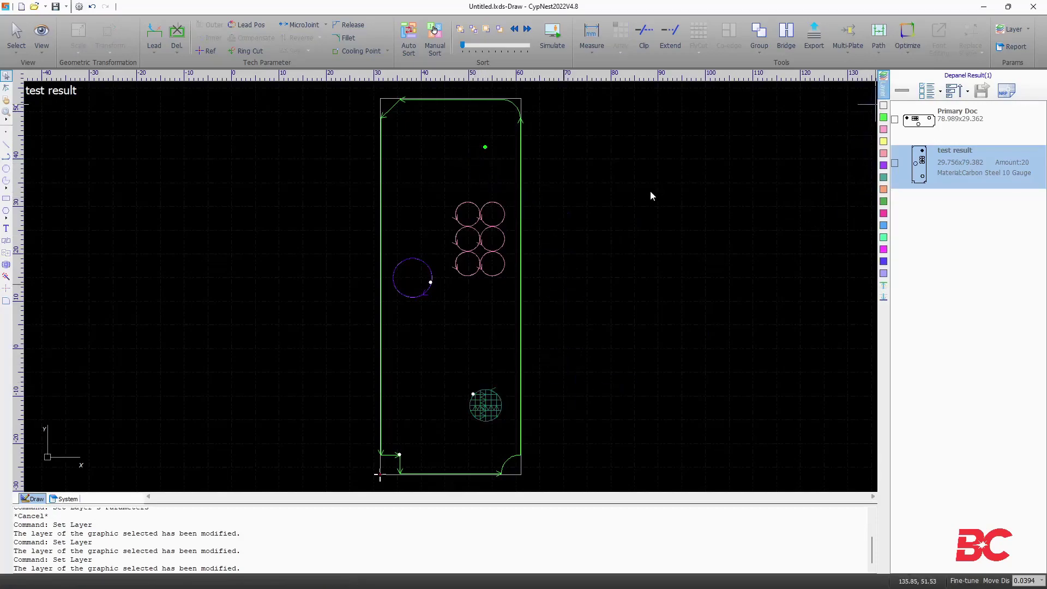
Step: Open the layer parameter settings and examine the cutting parameters of layer2
key("F5")
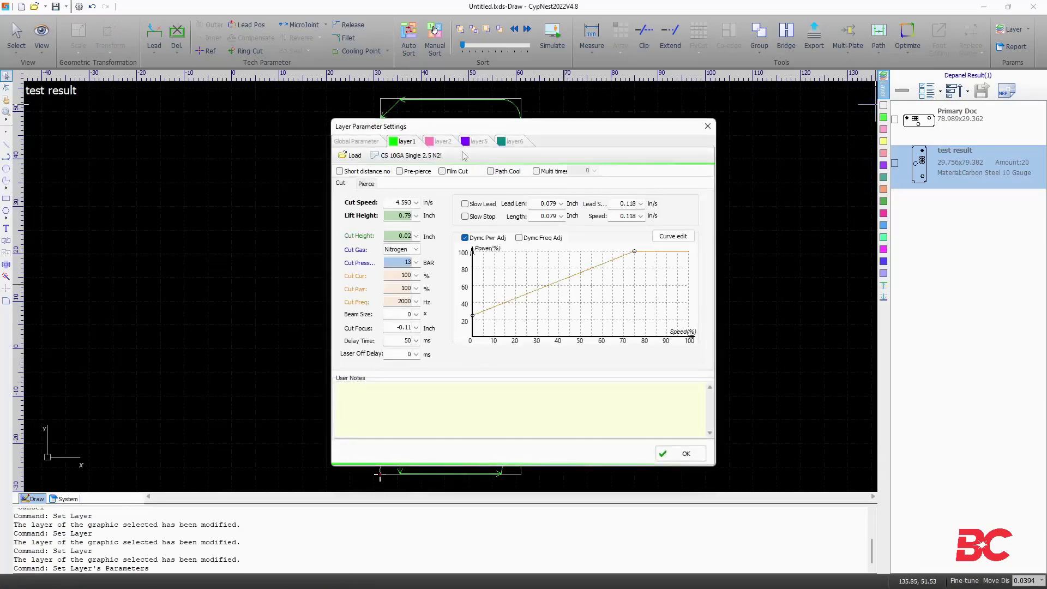
left_click(441, 143)
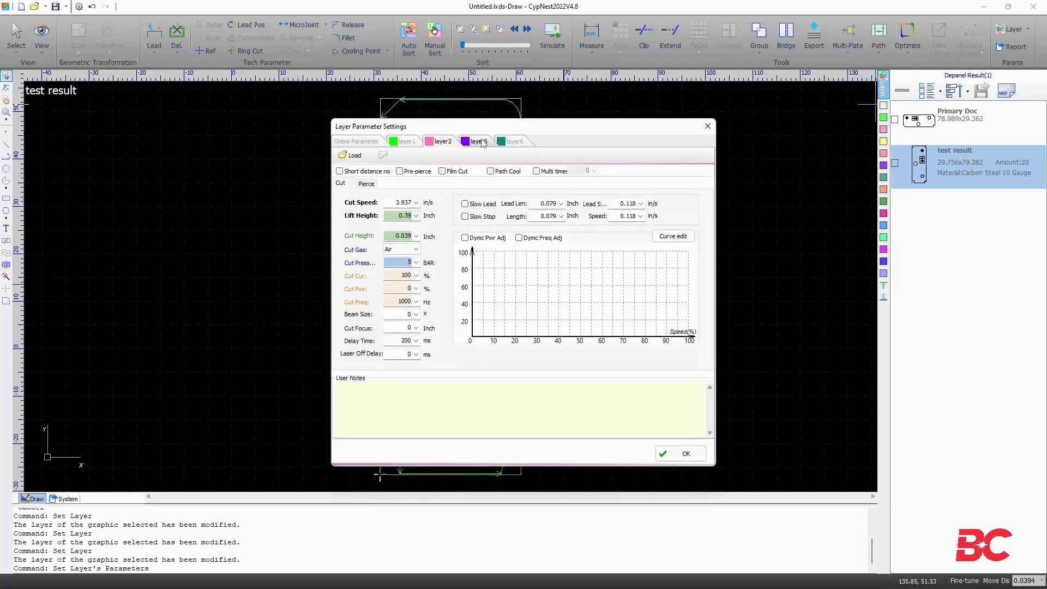